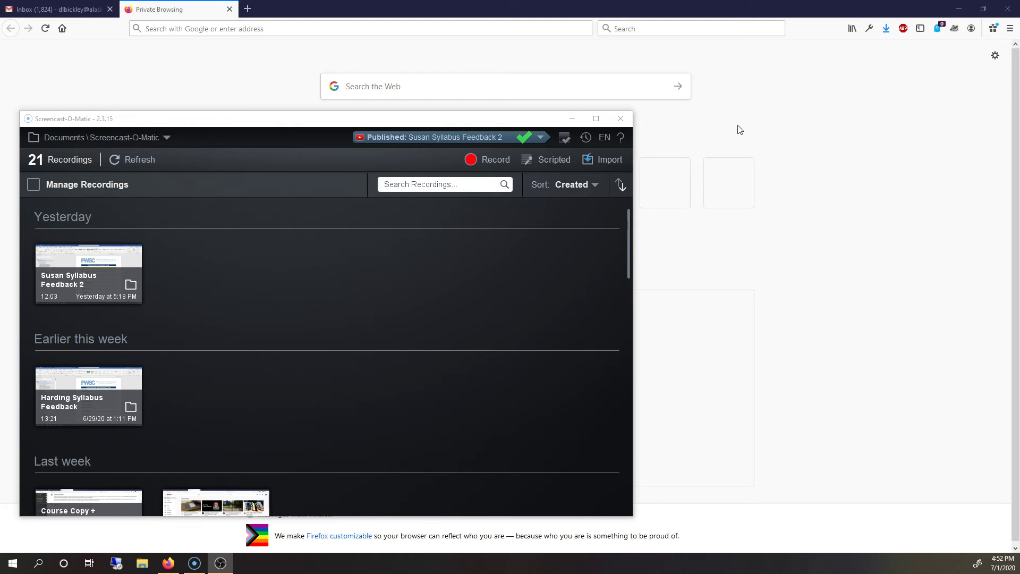
Step: Browse the saved recordings, open yesterday's syllabus feedback recording to view its publishing options, and return to the recordings list
left_click_drag(315, 123, 355, 99)
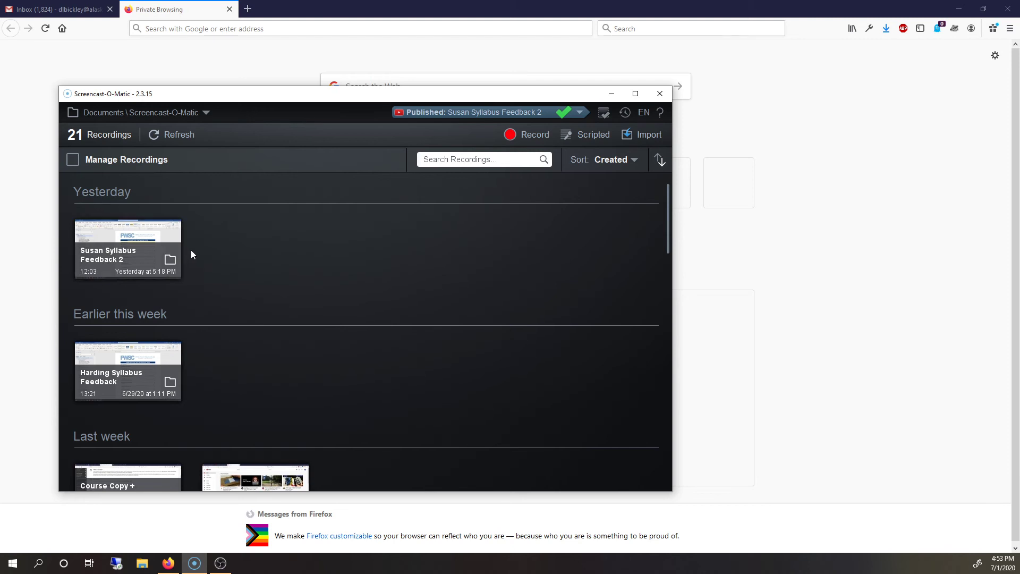
scroll(212, 251, "down", 10)
scroll(226, 286, "up", 3)
scroll(234, 277, "up", 5)
left_click(121, 237)
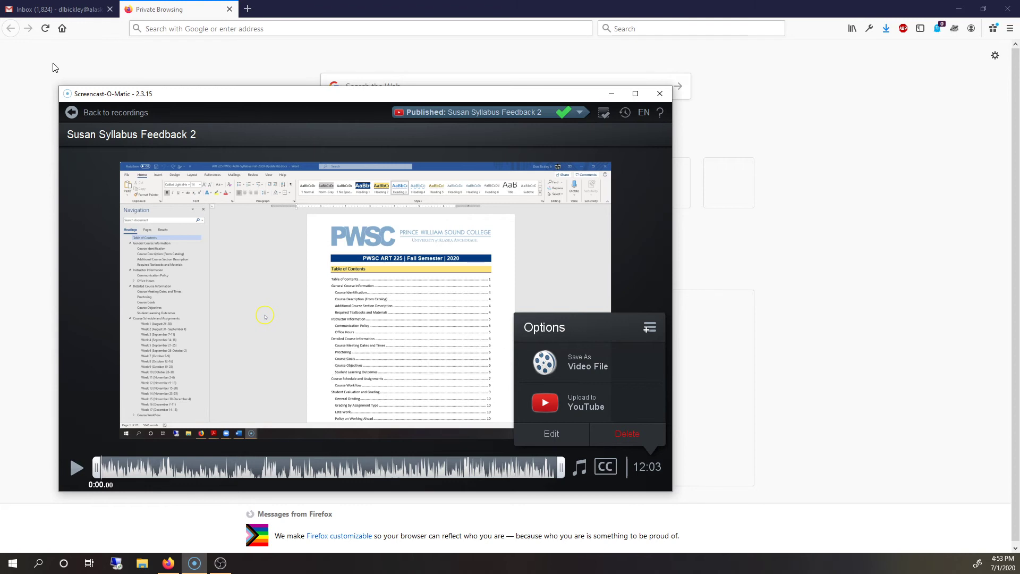
left_click(113, 115)
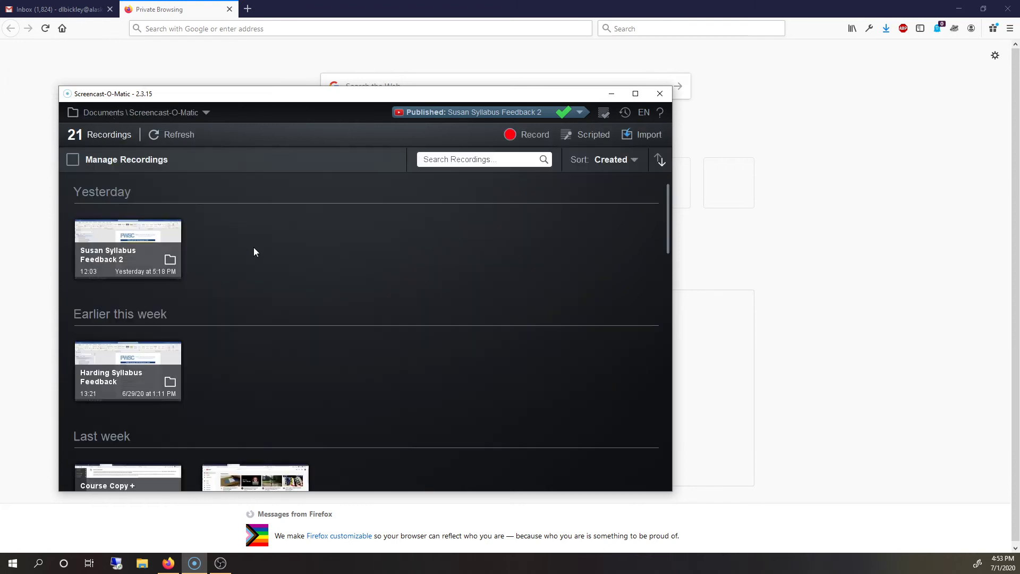
left_click(148, 257)
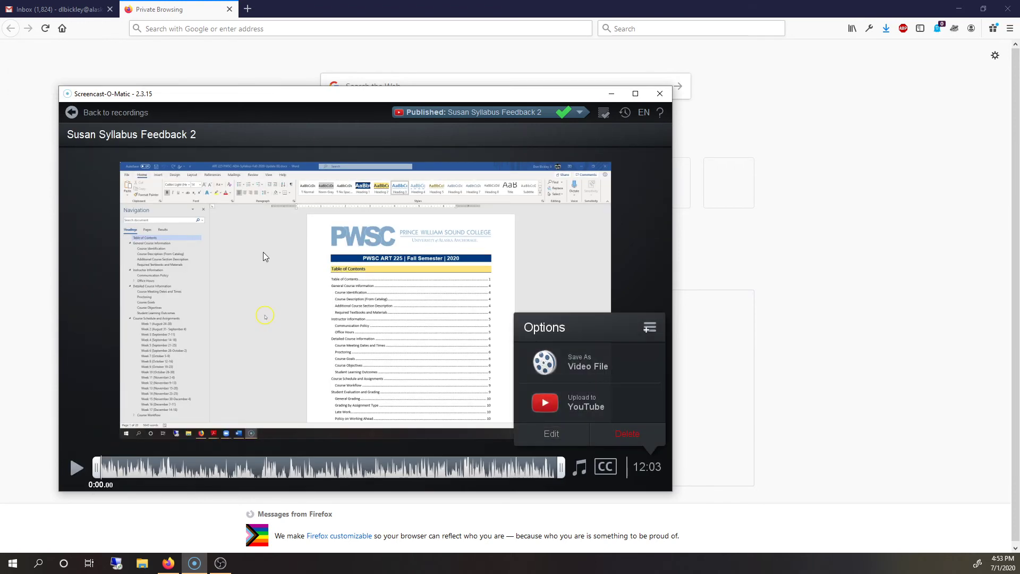
left_click(77, 114)
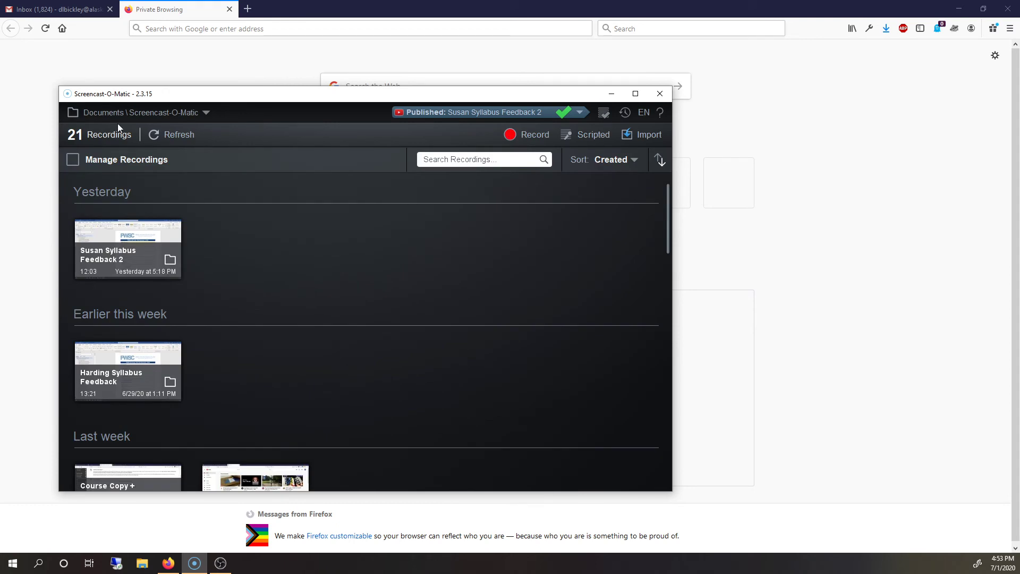
Step: Try selecting the two most recent syllabus feedback recordings for management, and leave the selection mode
left_click(77, 161)
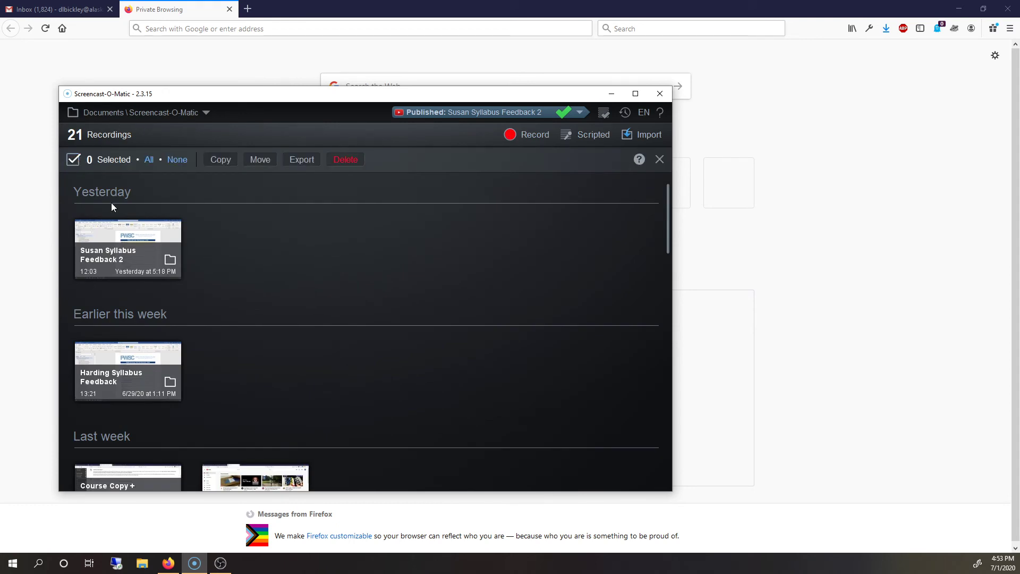
left_click(133, 236)
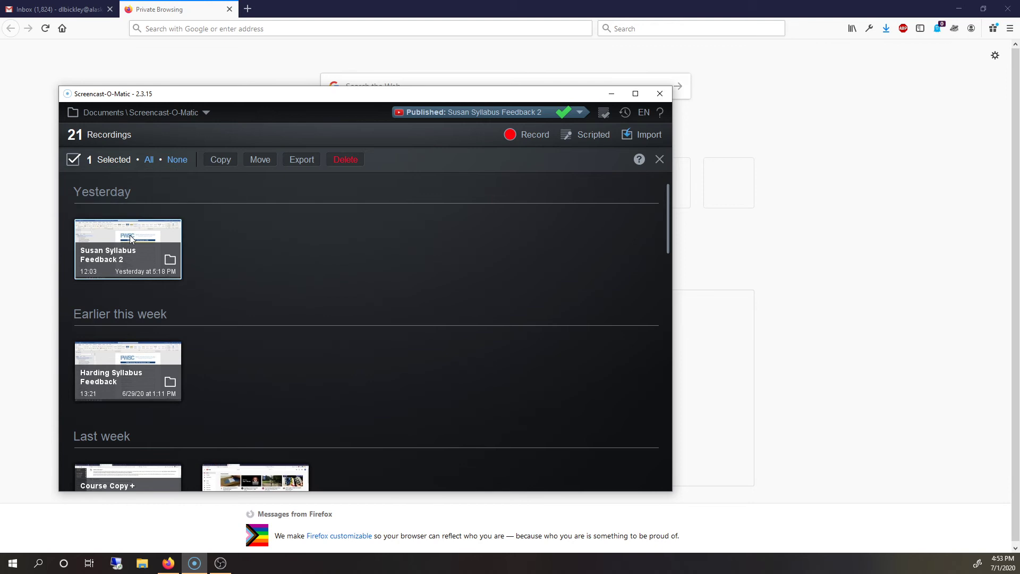
left_click(145, 354)
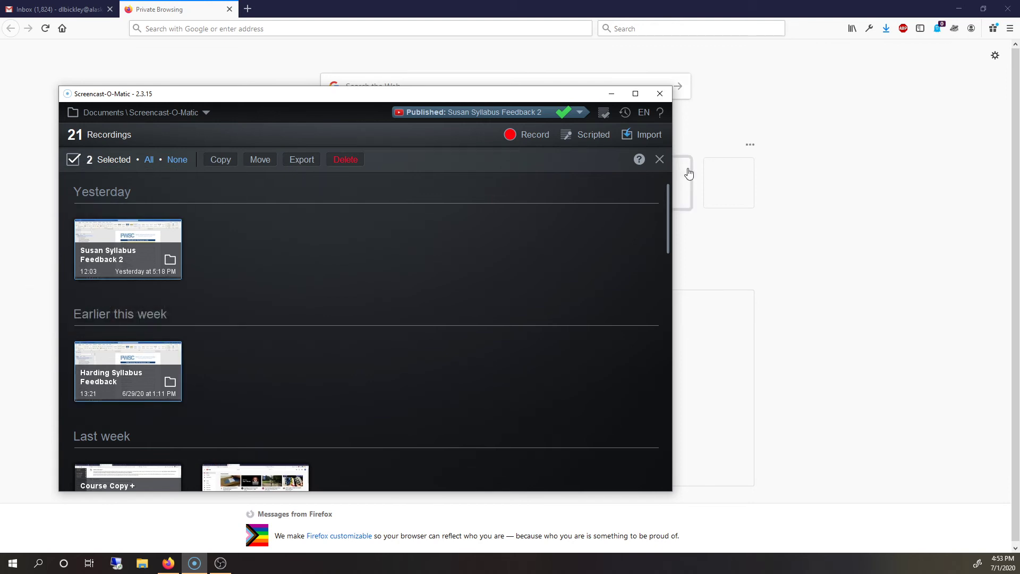
left_click(659, 159)
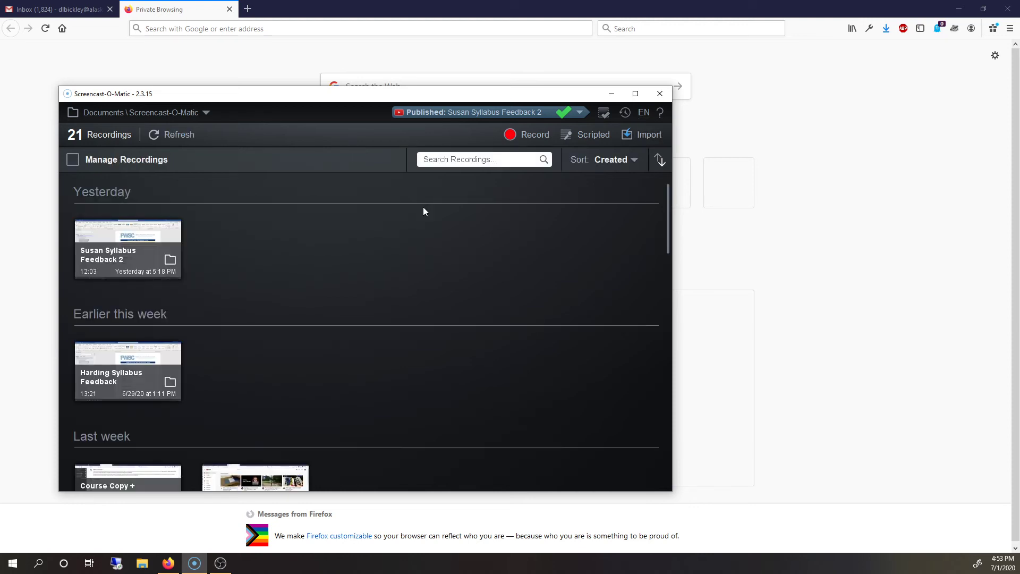
Step: Open the recorder, check the maximum recording time options, and choose Plantronics BT300 as the narration microphone
left_click(519, 139)
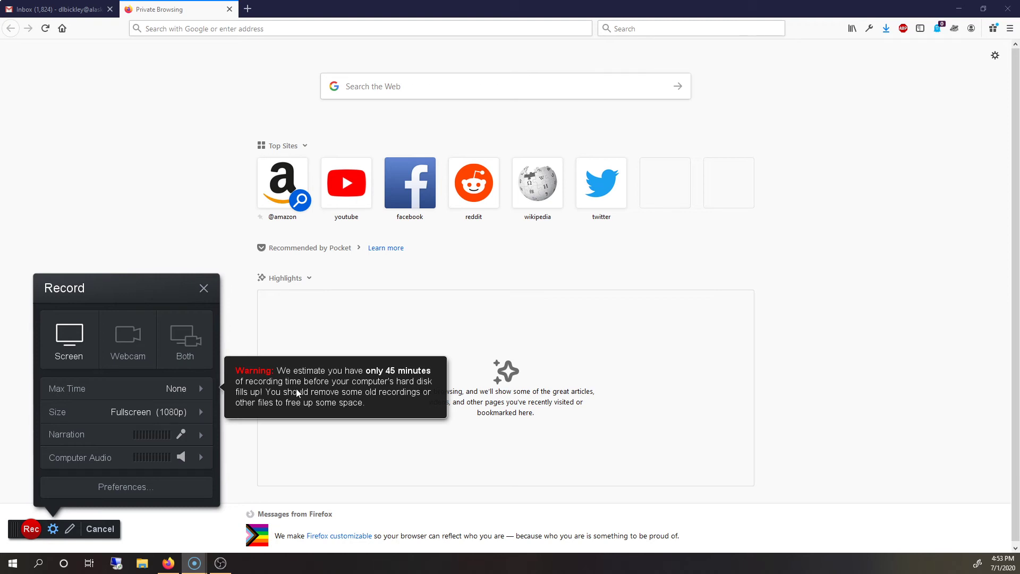
left_click(193, 391)
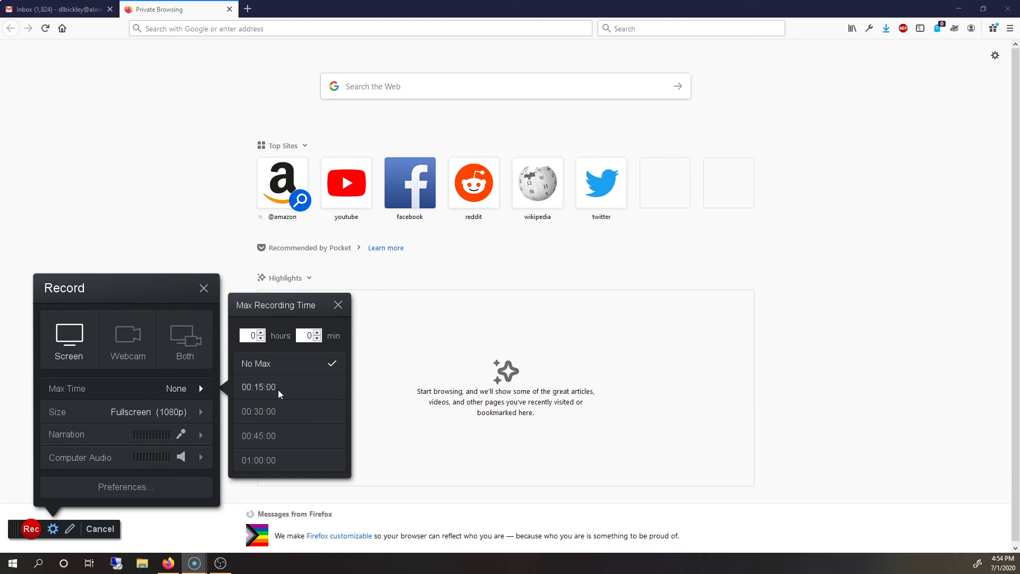
left_click(338, 304)
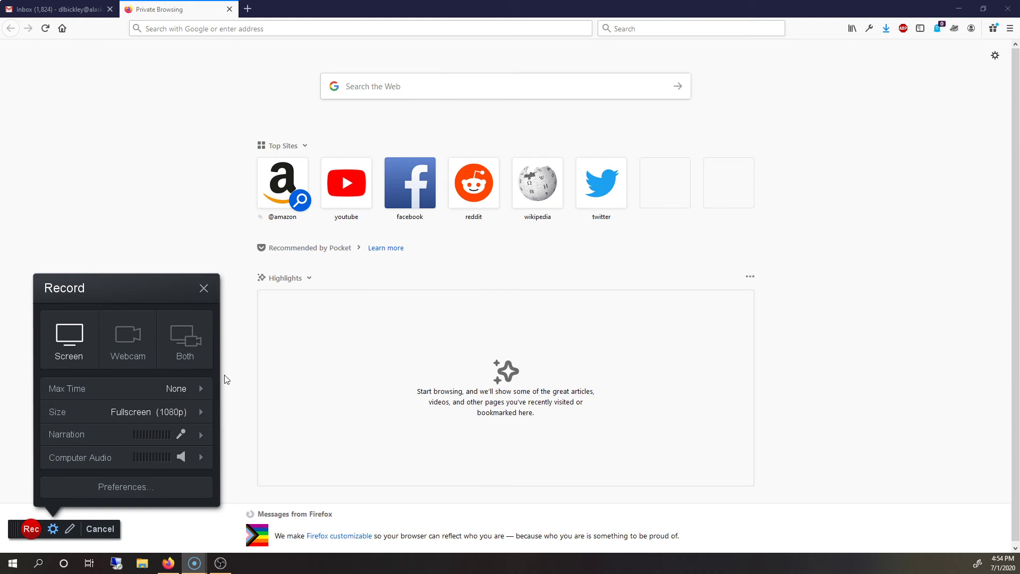
left_click(200, 436)
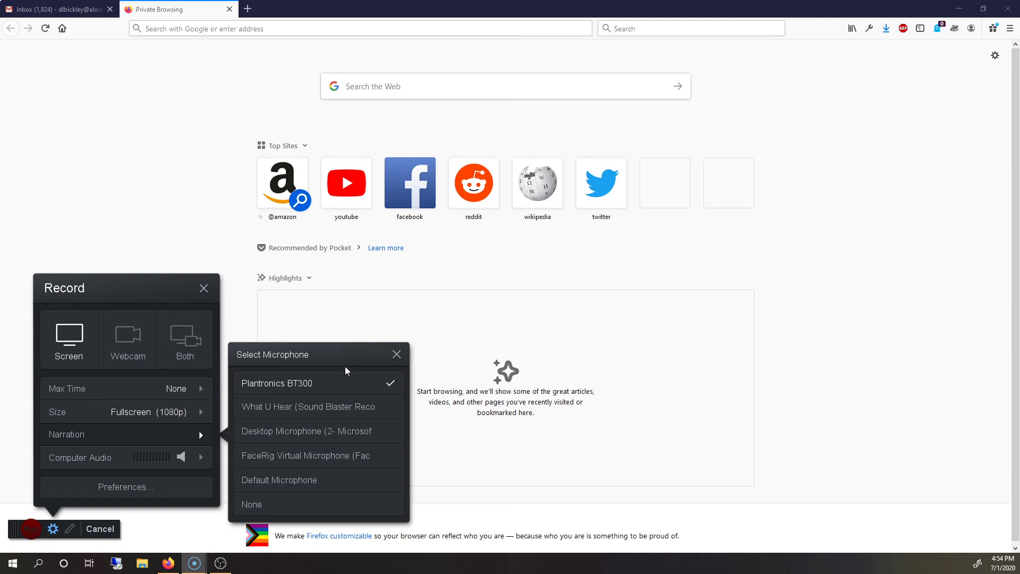
left_click(321, 385)
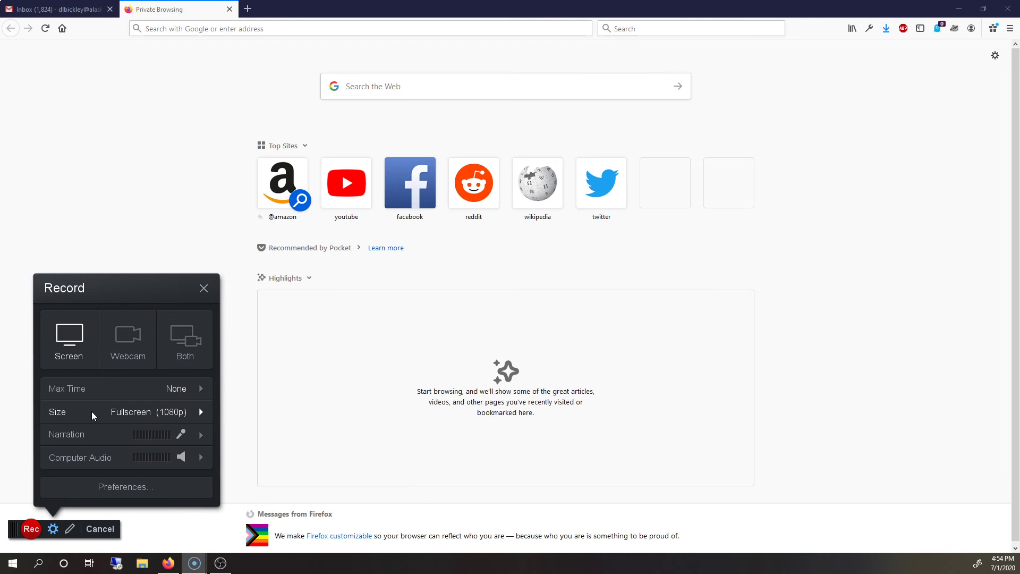
Step: Try the 720p recording size, check the microphone choices, and return the size to Fullscreen (1080p)
left_click(195, 410)
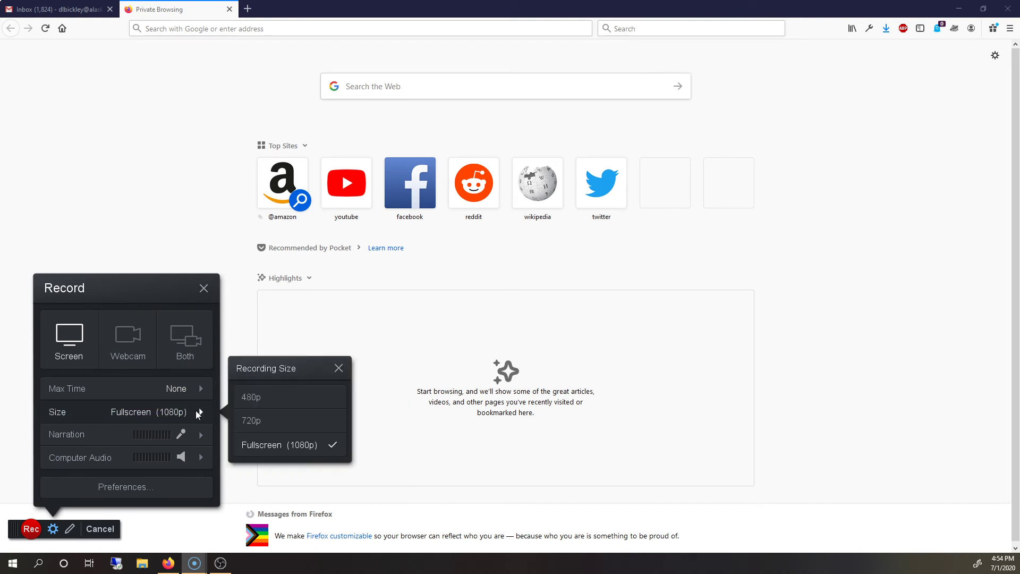
left_click(280, 419)
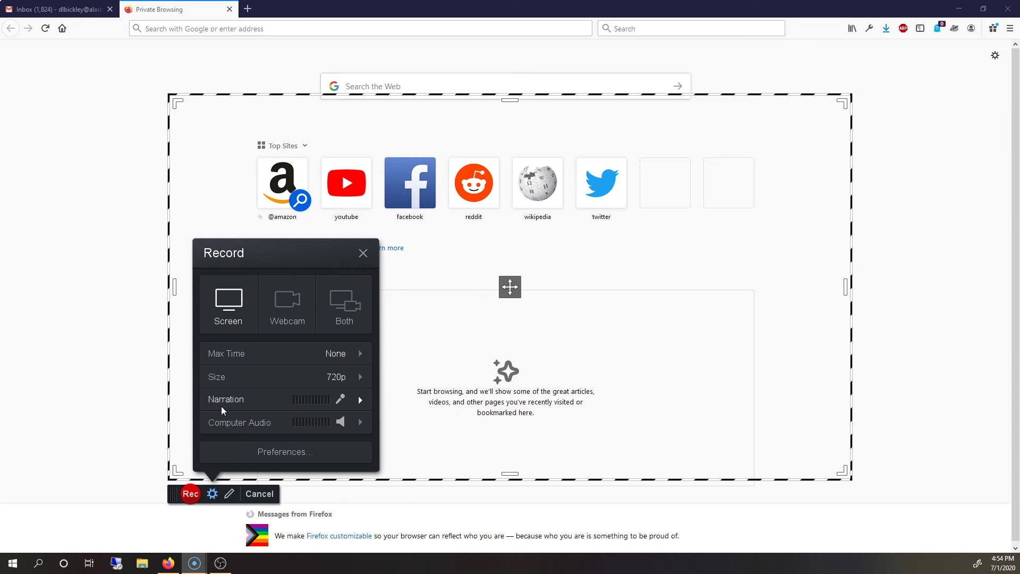
left_click(364, 399)
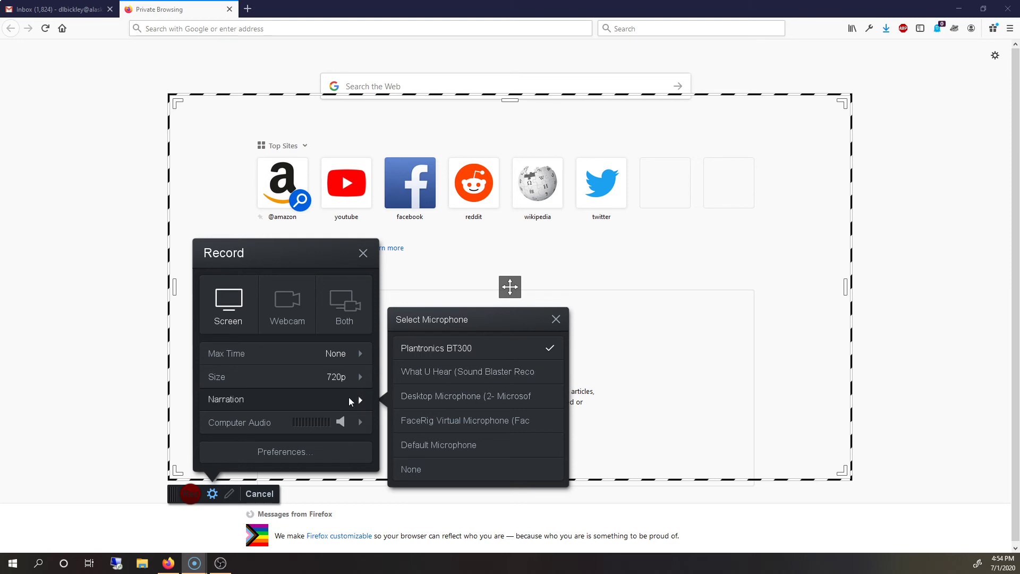
left_click(328, 399)
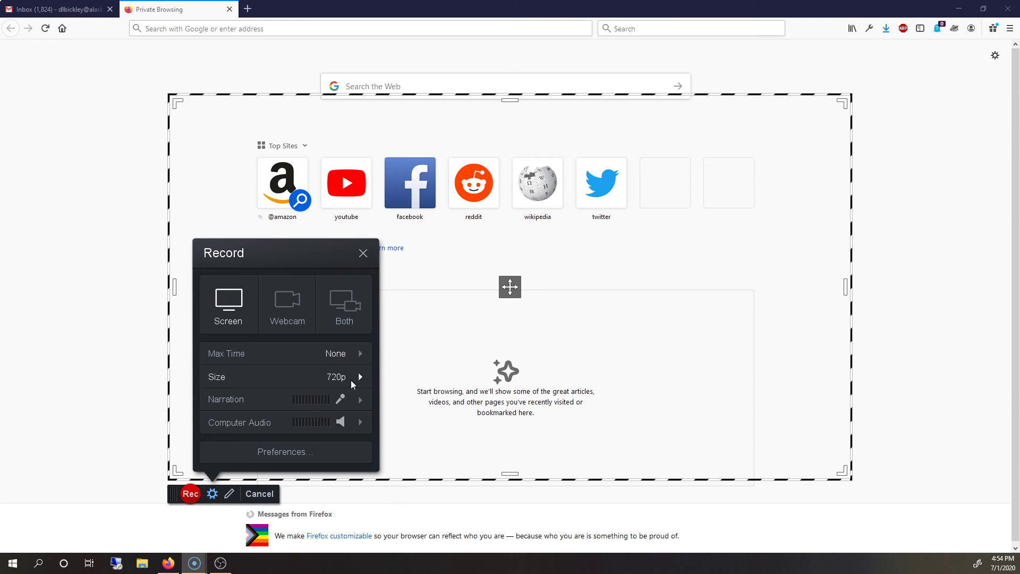
left_click(352, 382)
left_click(406, 423)
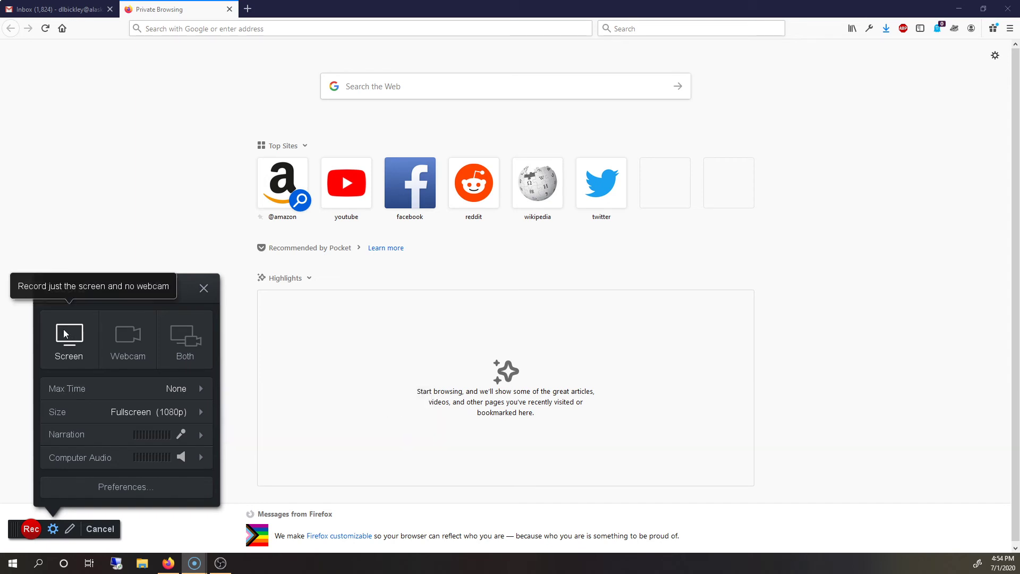
Step: Switch to webcam-only recording with the Microsoft LifeCam Studio camera, accept its default options, and shift the preview slightly
left_click(129, 337)
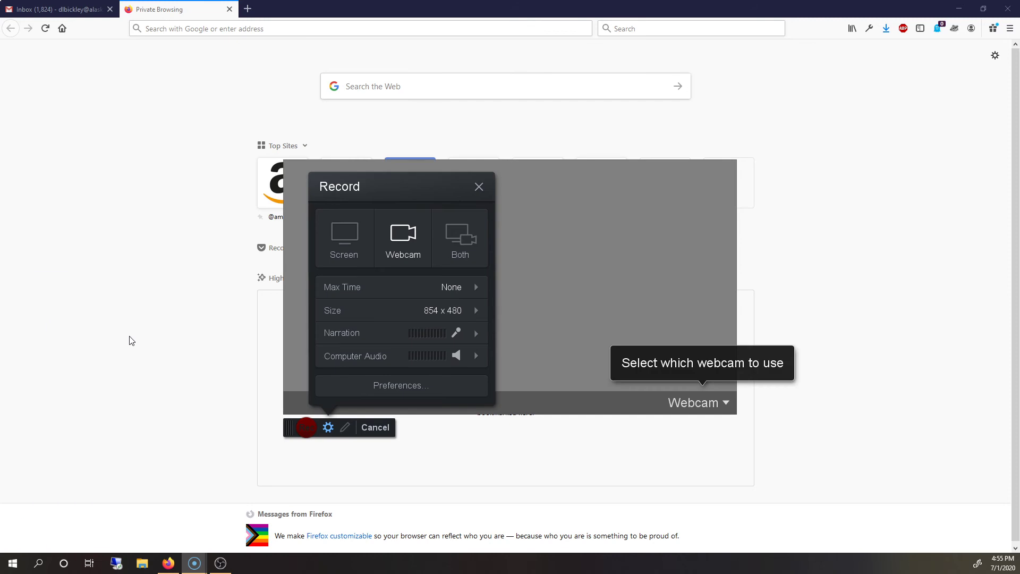
left_click(713, 405)
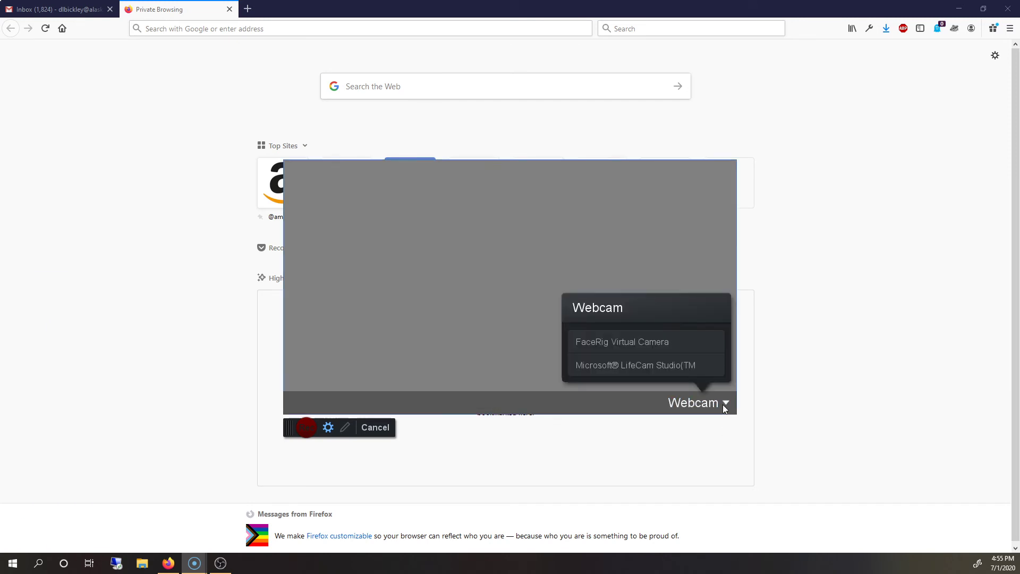
left_click(663, 365)
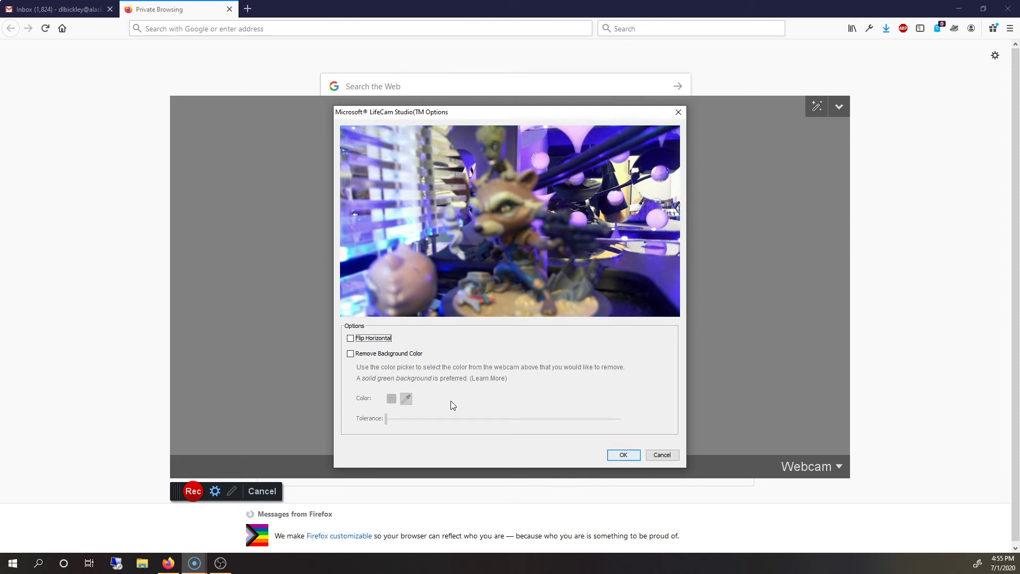
left_click(624, 454)
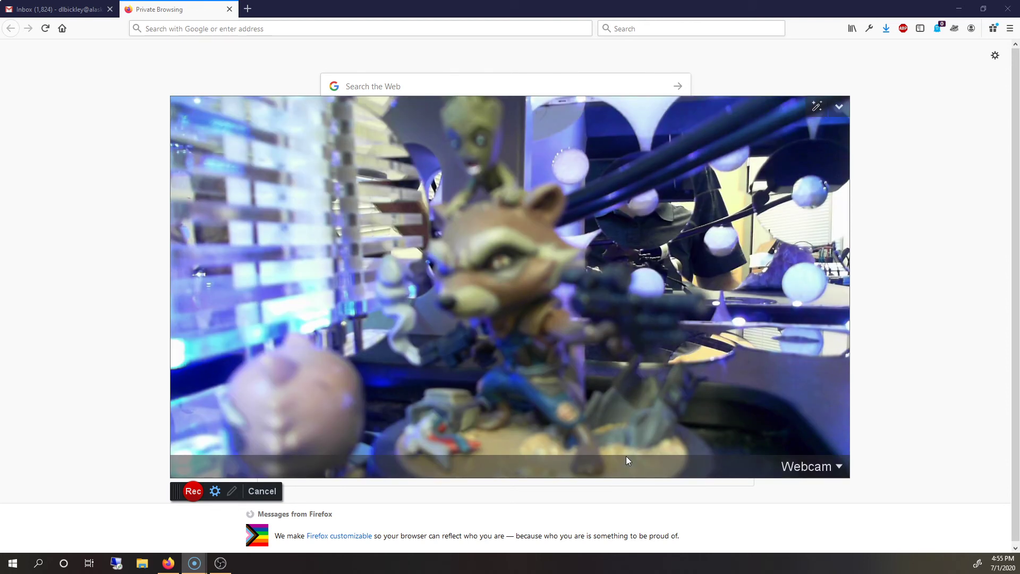
left_click(818, 467)
left_click(818, 467)
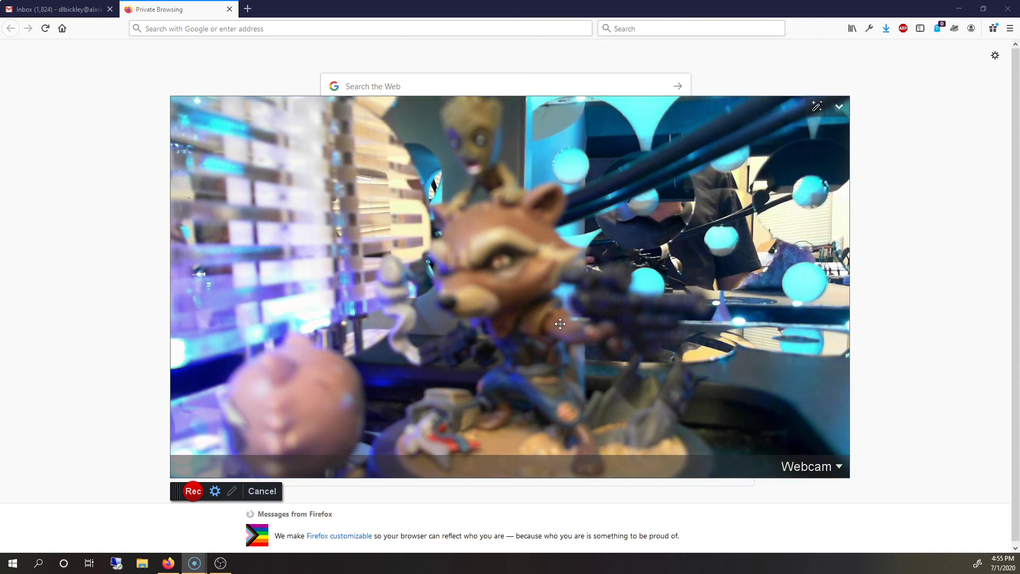
left_click_drag(215, 490, 506, 289)
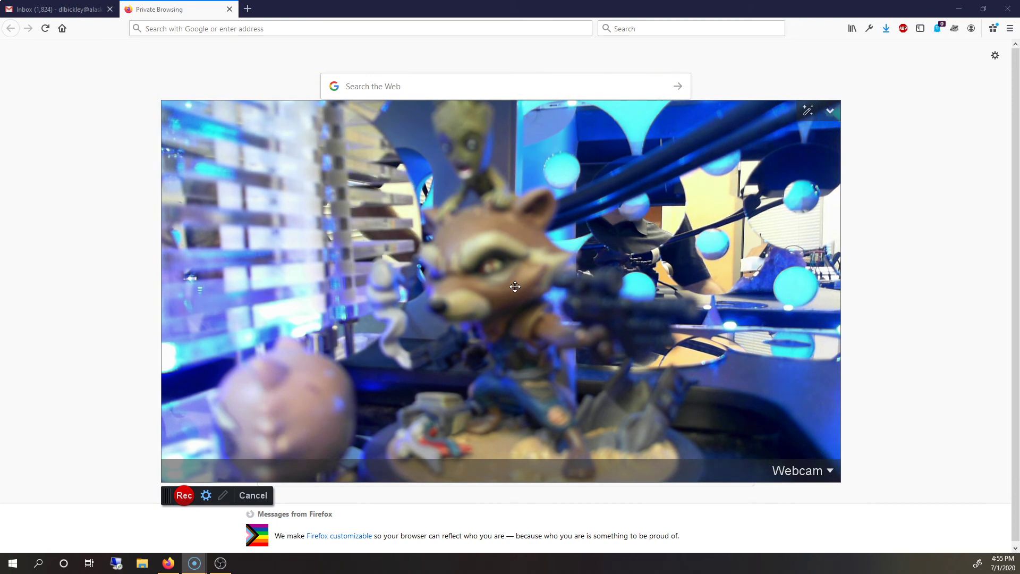
Step: Switch to recording both screen and webcam, and place the webcam overlay near the upper-left corner of the recorded screen
left_click(207, 496)
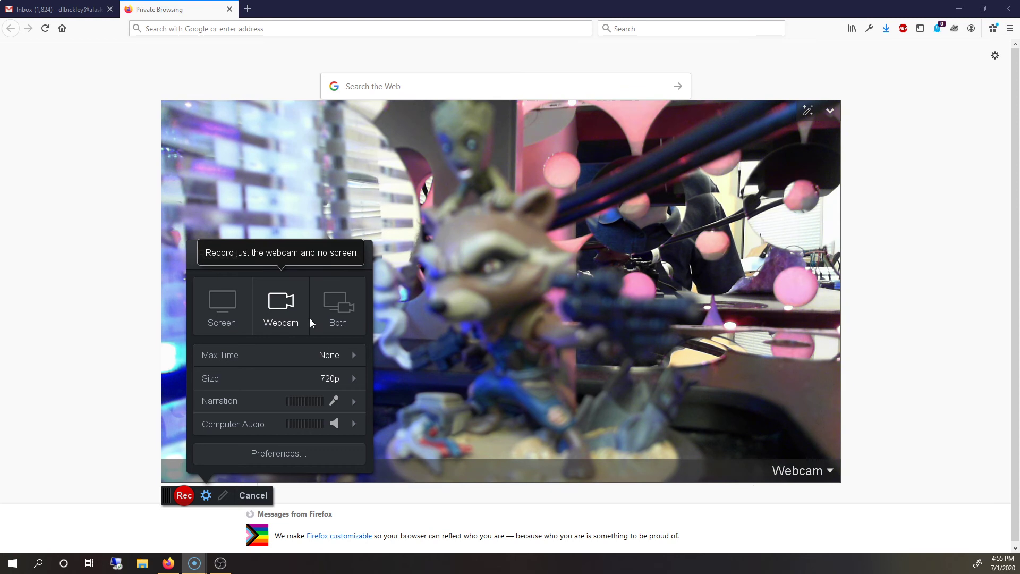
left_click(348, 307)
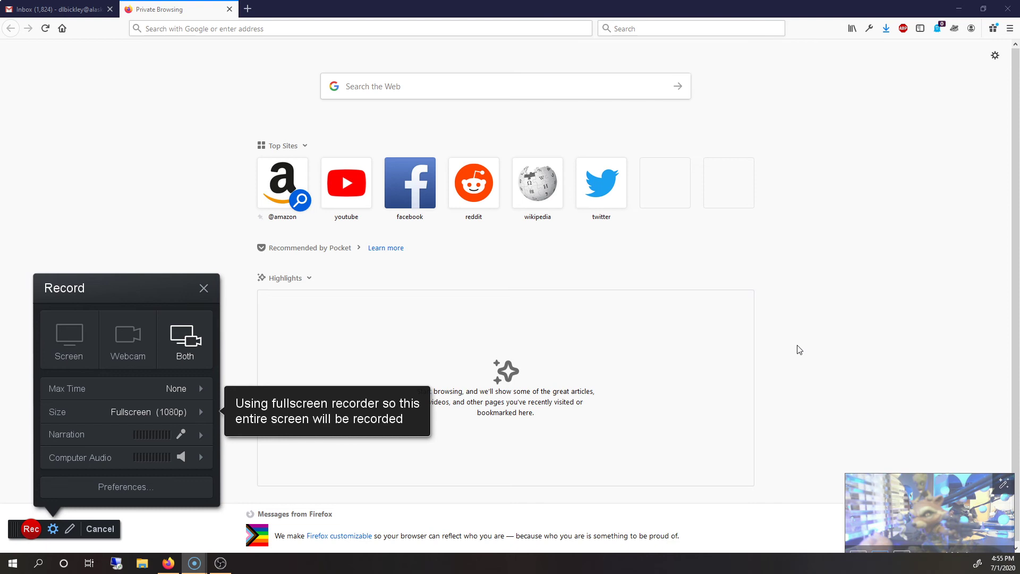
left_click_drag(912, 500, 177, 145)
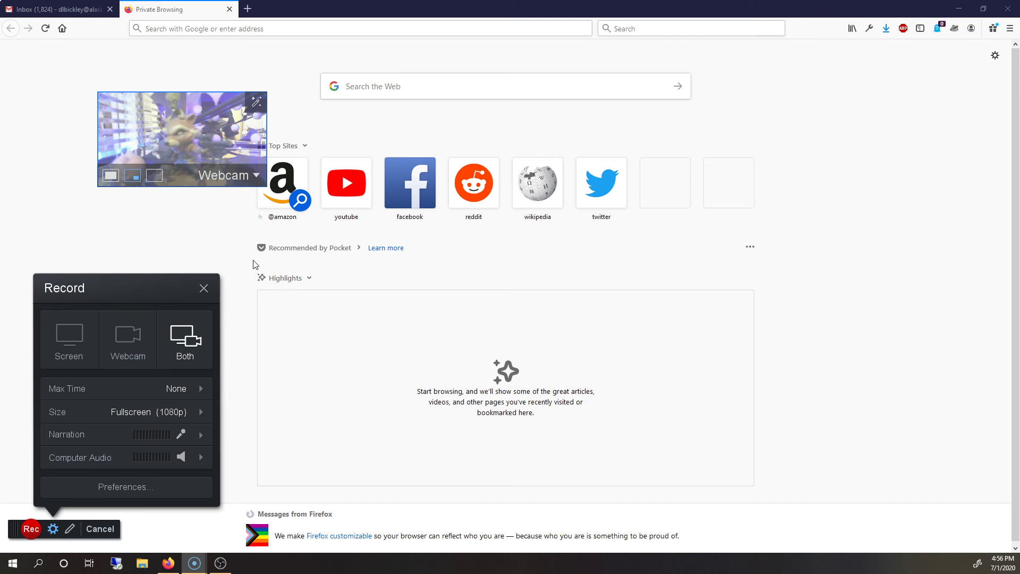
Step: Set the recorder to capture only the screen at Fullscreen (1080p) and start recording
left_click(92, 336)
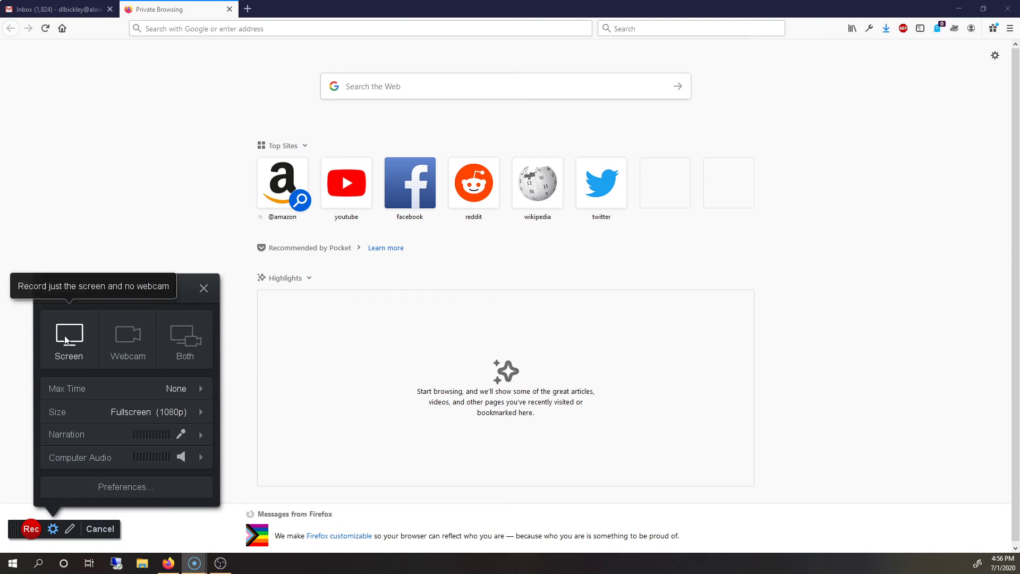
left_click(189, 416)
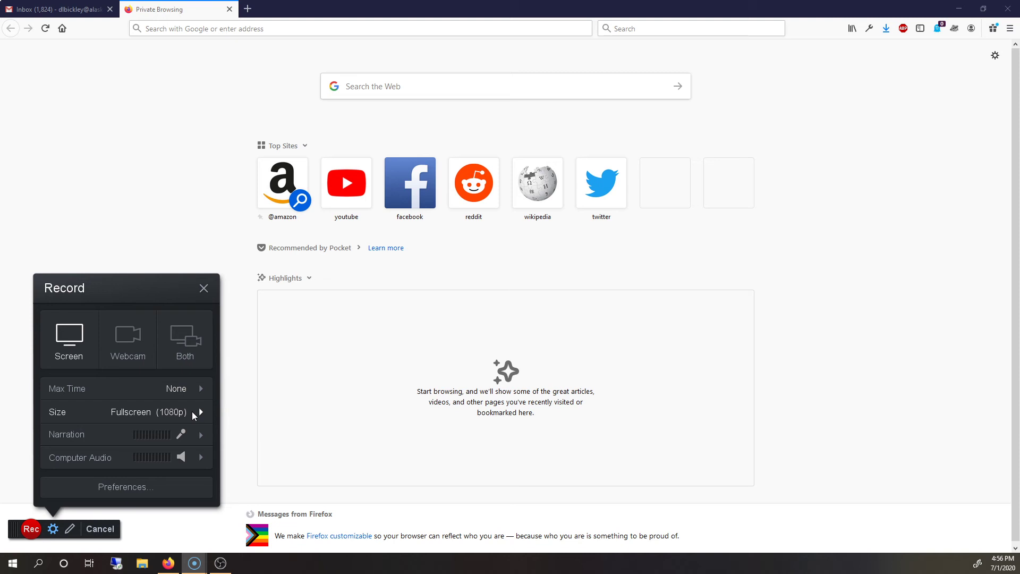
left_click(31, 529)
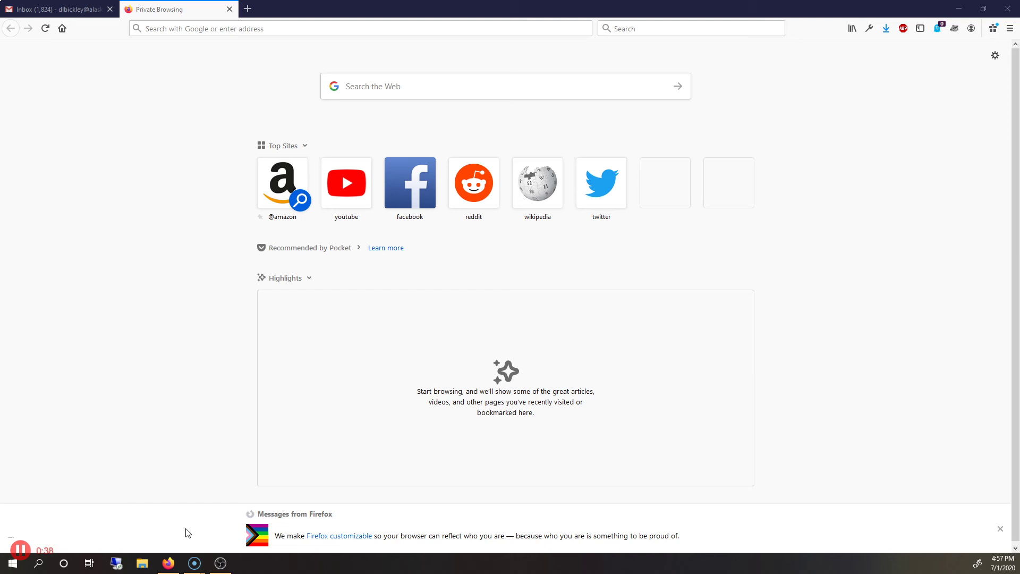
Step: Bring the Screencast-O-Matic recordings window to the front while the recorder is running
mouse_move(203, 567)
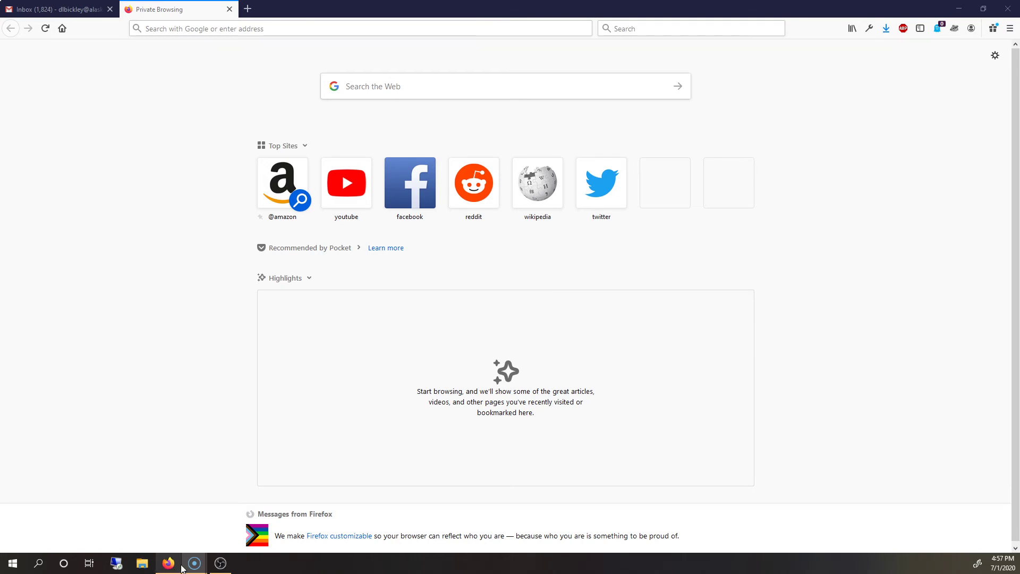
left_click(183, 524)
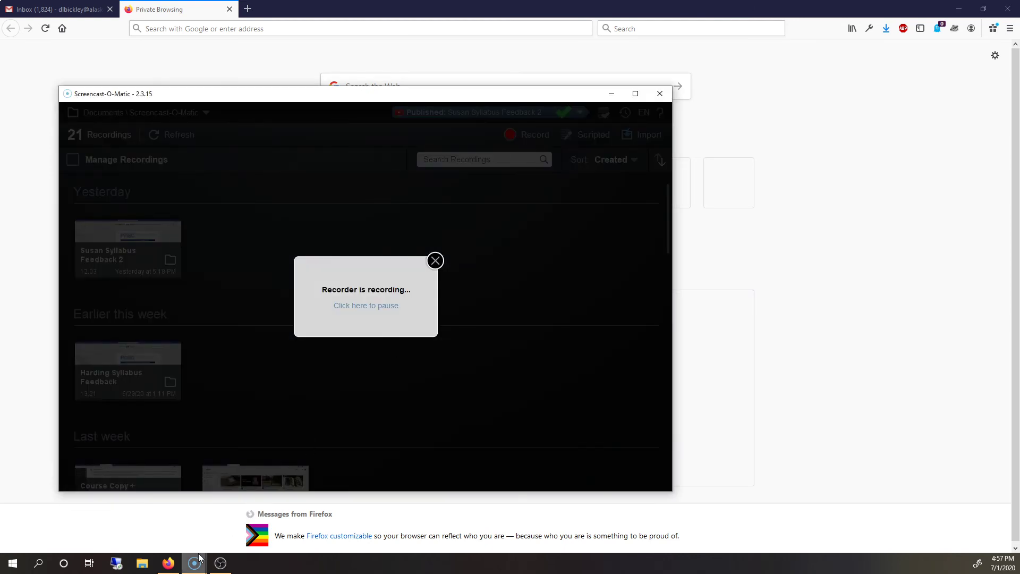
mouse_move(204, 565)
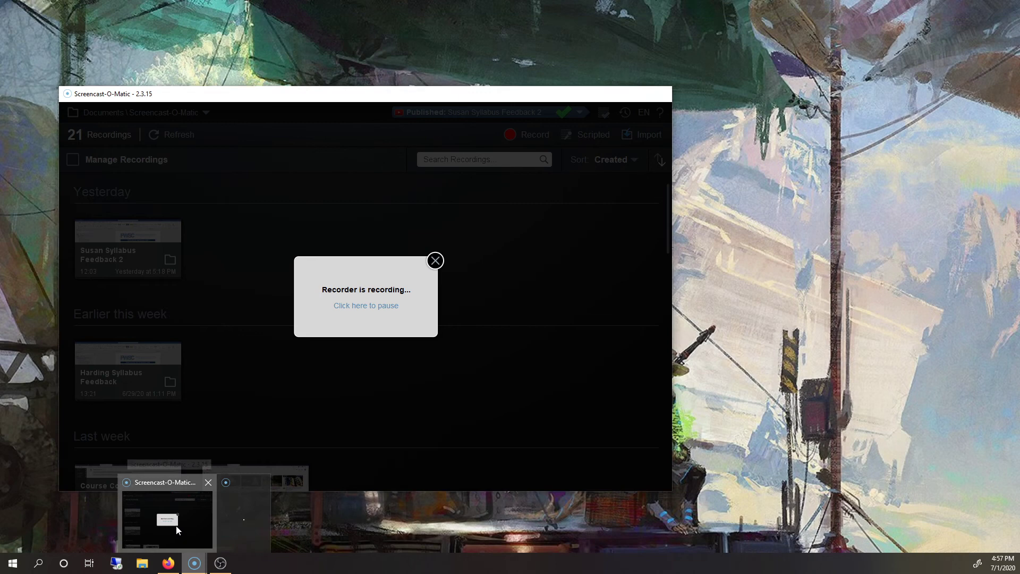
left_click(182, 535)
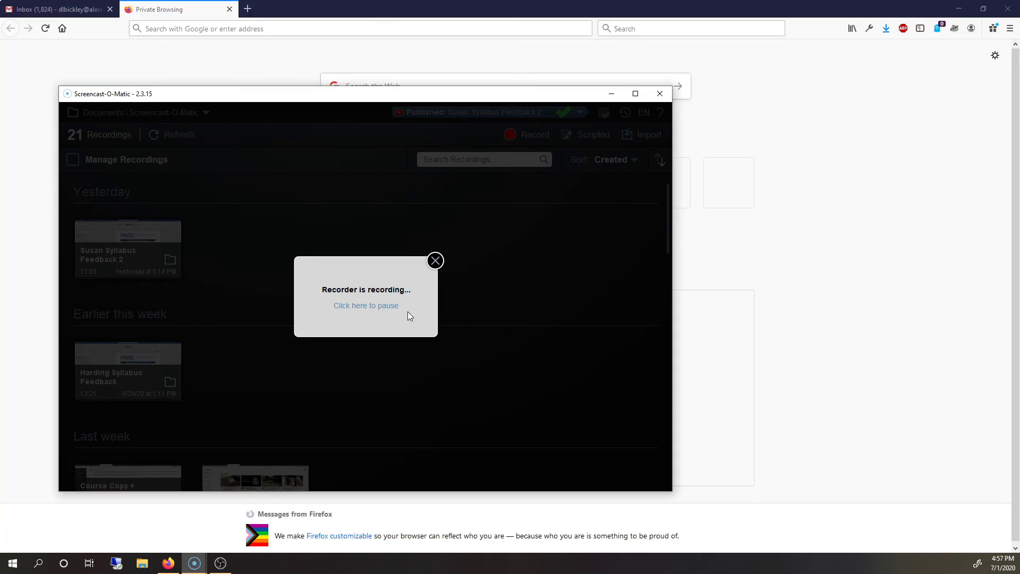
Step: Pause the running recording, resume it, and pause it again from the Screencast-O-Matic window
left_click(365, 306)
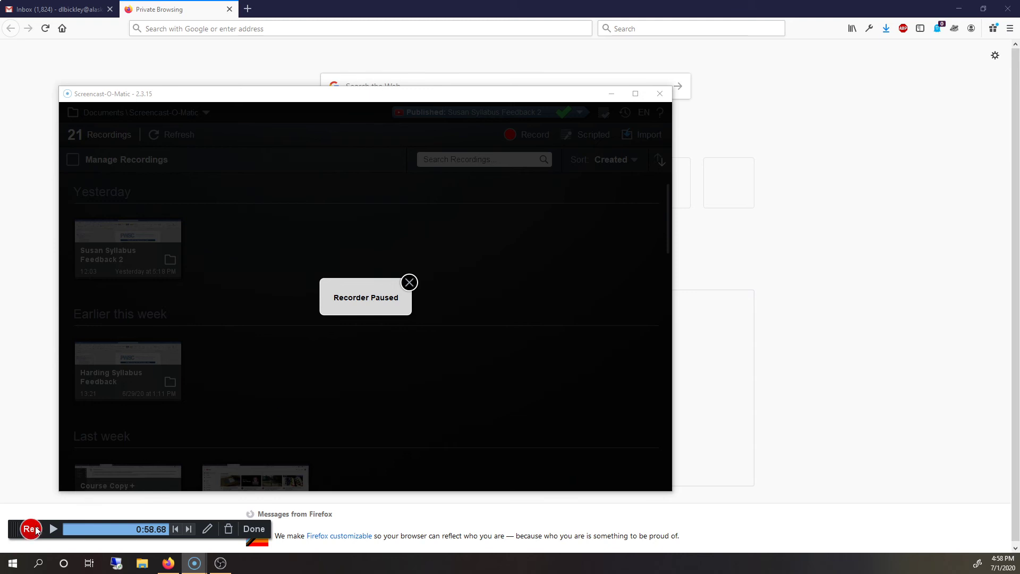
key("alt+p")
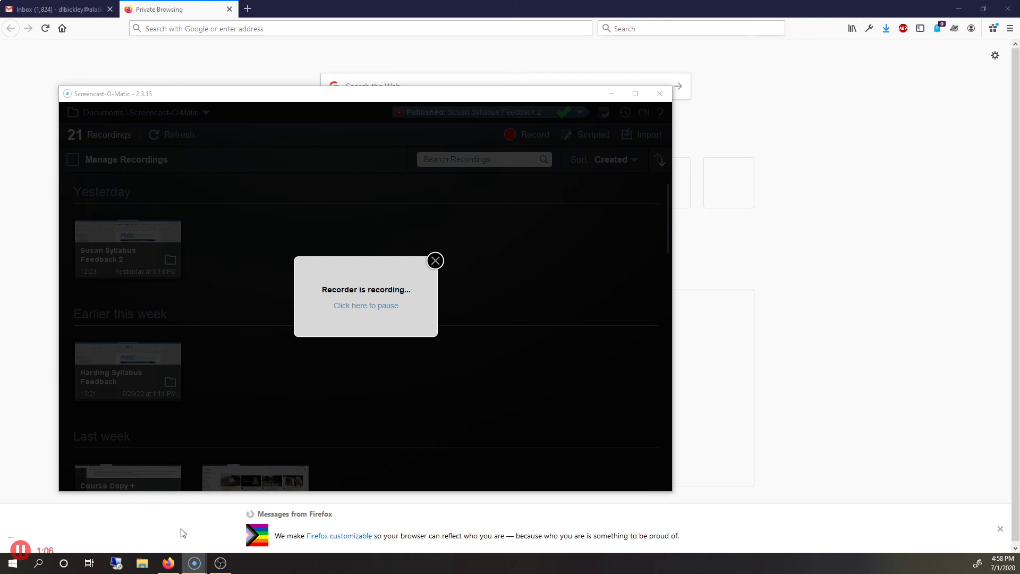
mouse_move(198, 567)
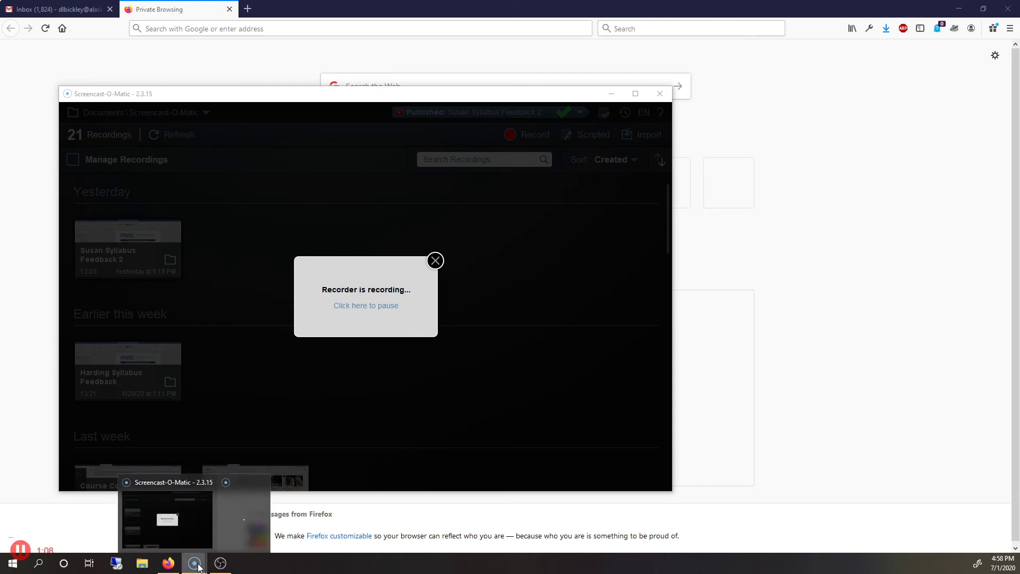
left_click(199, 520)
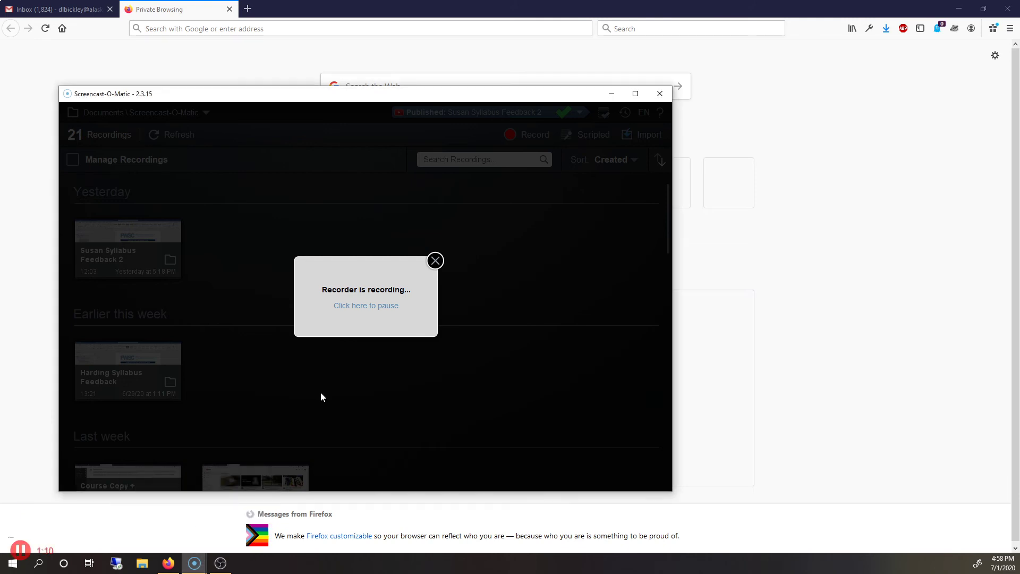
left_click(370, 306)
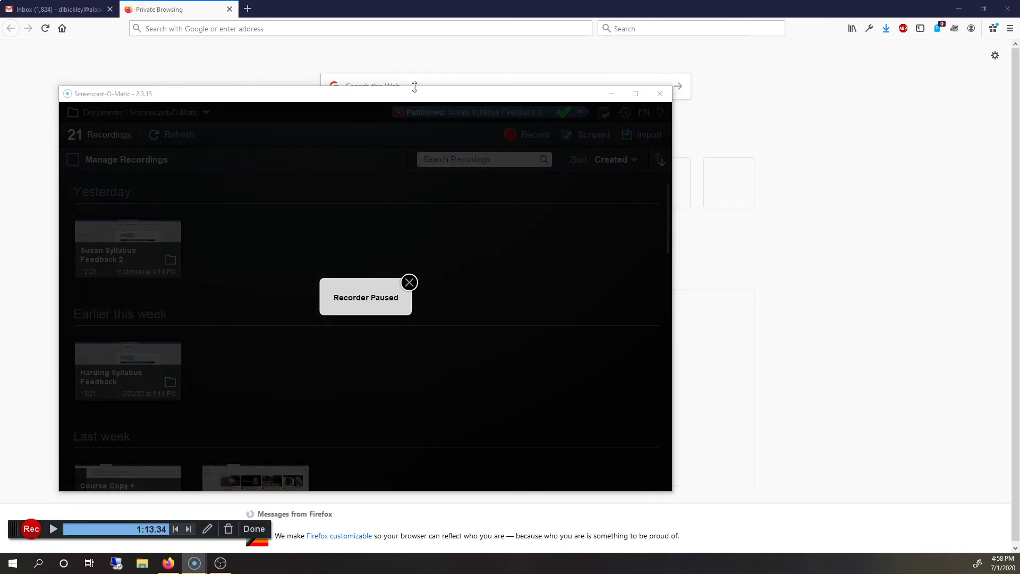
Step: Clear the recordings window off the screen and resume the paused recording
left_click_drag(413, 93, 66, 106)
left_click(53, 496)
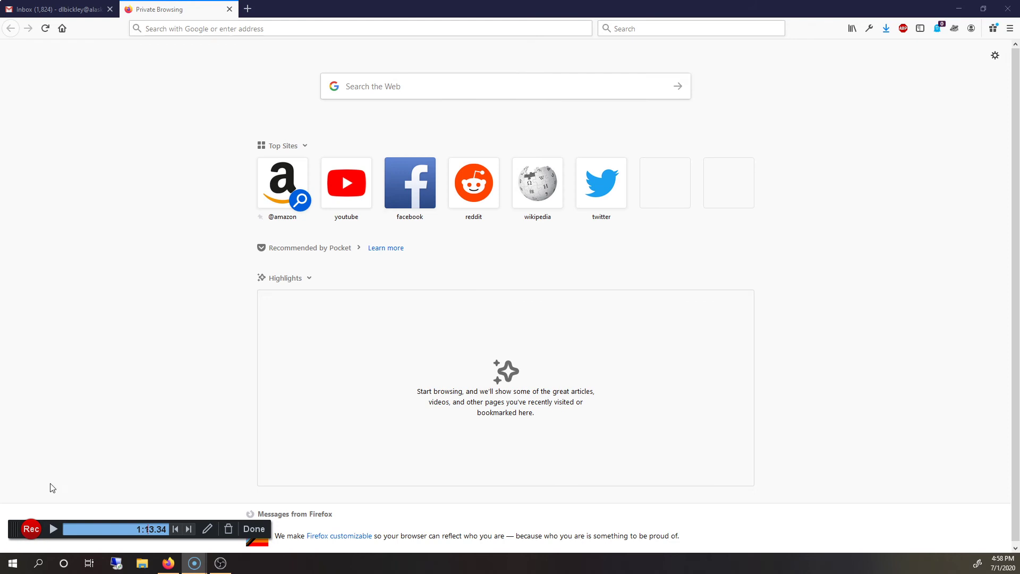
left_click(30, 528)
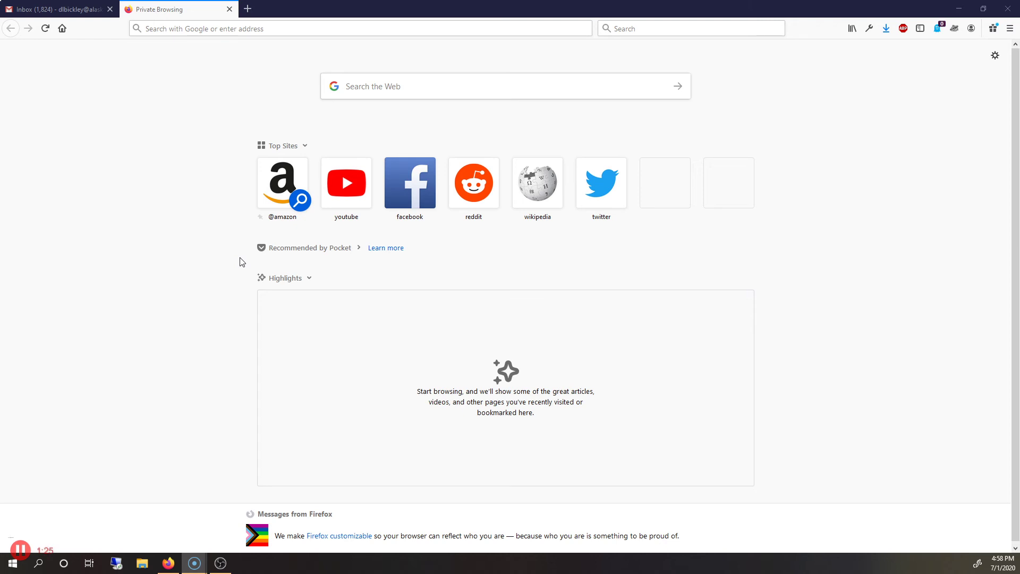
Step: Pause and finish the recording, choosing to edit the video
left_click(23, 551)
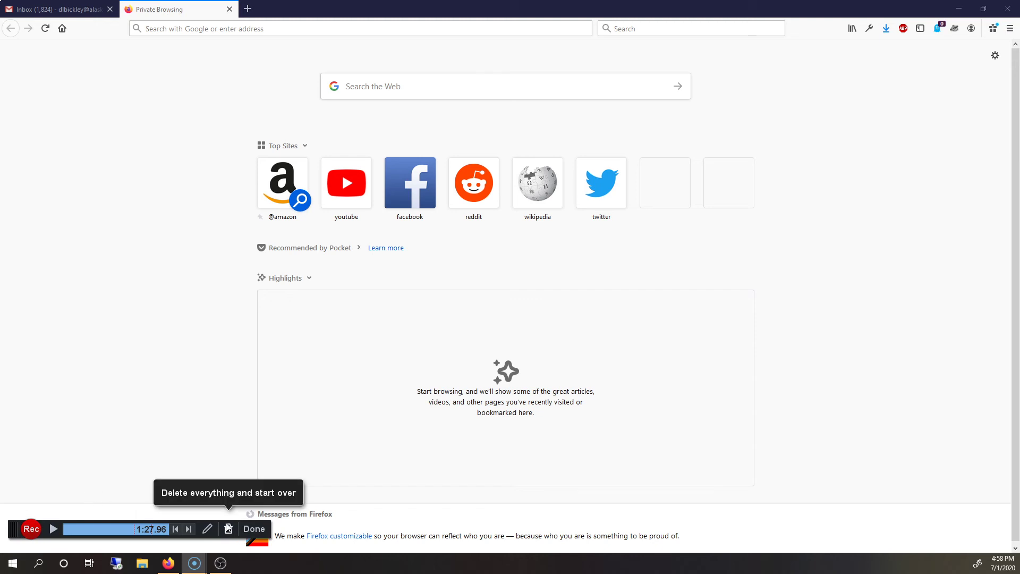
left_click(253, 530)
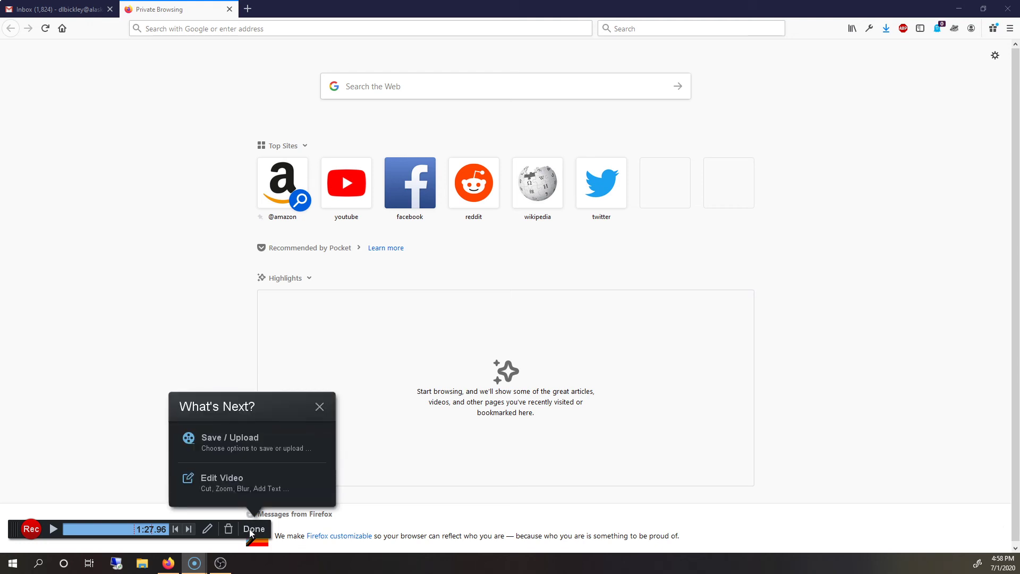
left_click(242, 494)
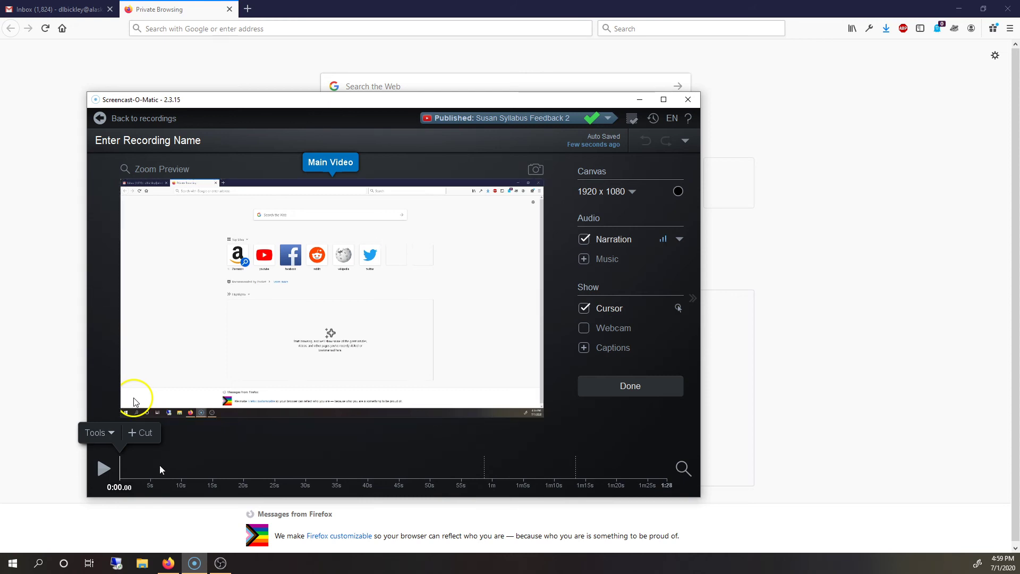
Step: Scrub back and forth through the new recording on the editor timeline and return to the recordings list
left_click_drag(159, 464, 365, 469)
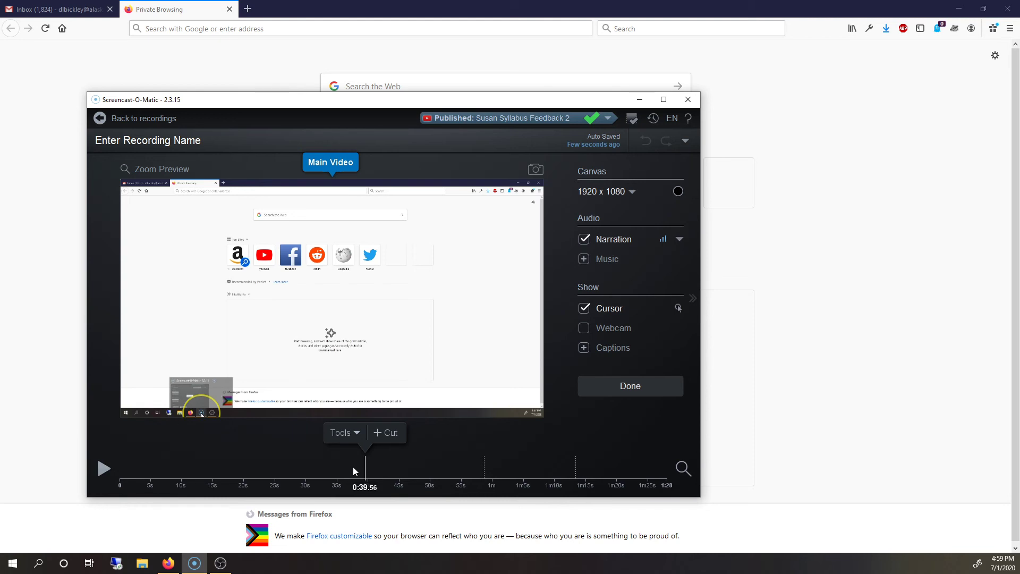
left_click_drag(354, 470, 178, 476)
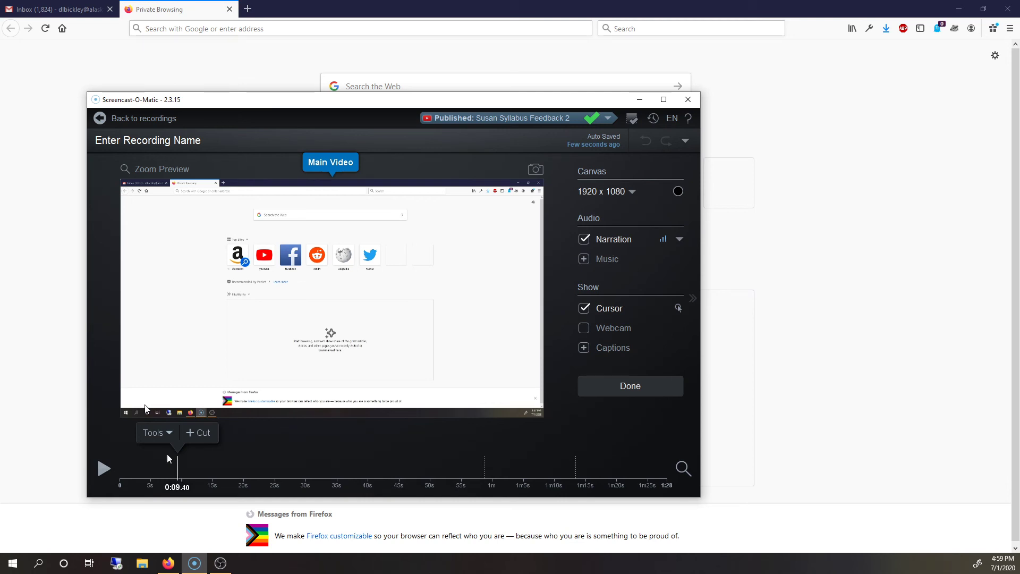
left_click(376, 460)
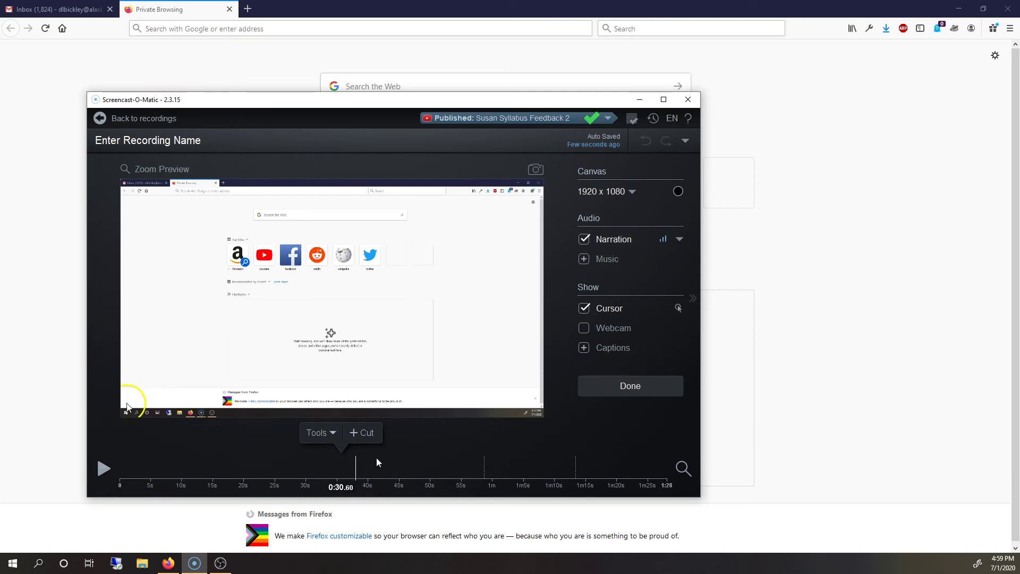
left_click(132, 120)
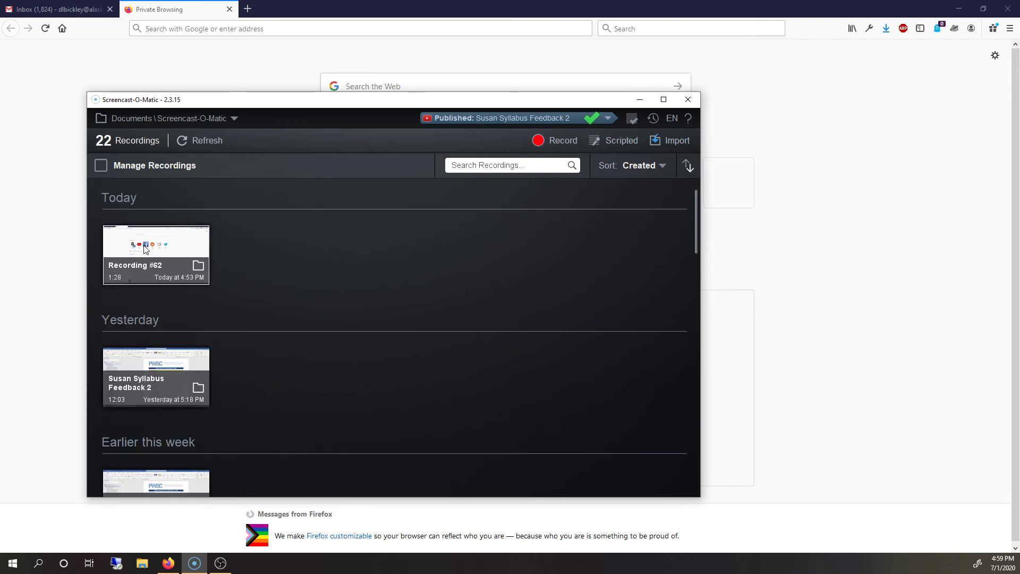
Step: Open yesterday's syllabus feedback recording, scrub through its audio waveform, and return to the recordings list
left_click(147, 380)
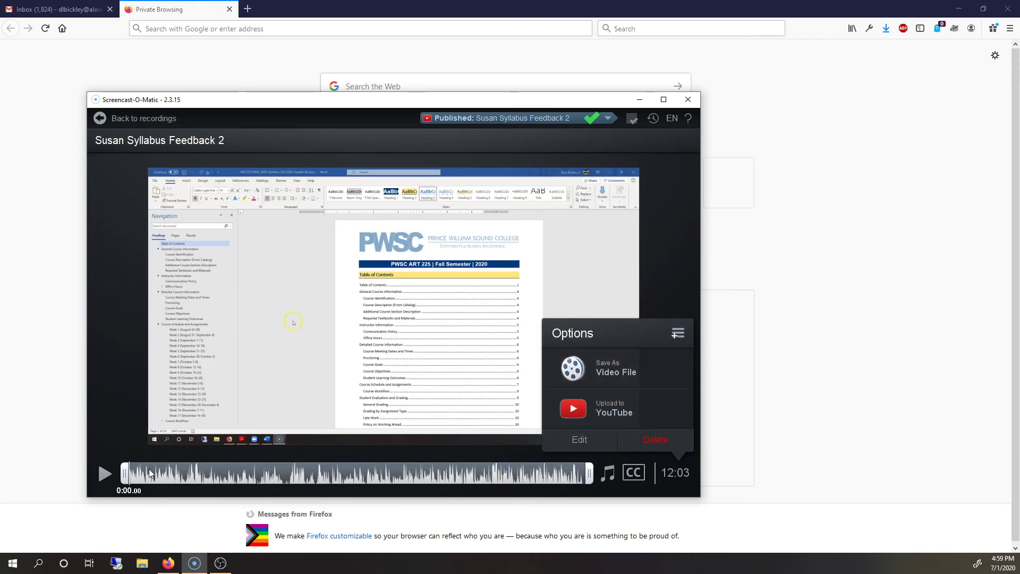
mouse_move(152, 474)
left_mouse_down()
mouse_move(441, 474)
mouse_move(164, 481)
left_mouse_up()
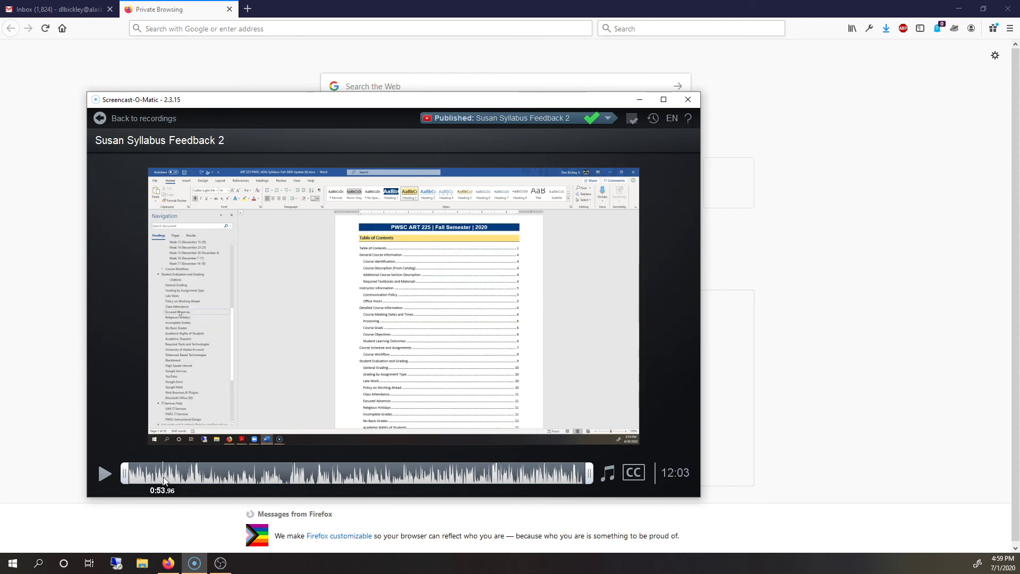
left_click_drag(163, 481, 192, 478)
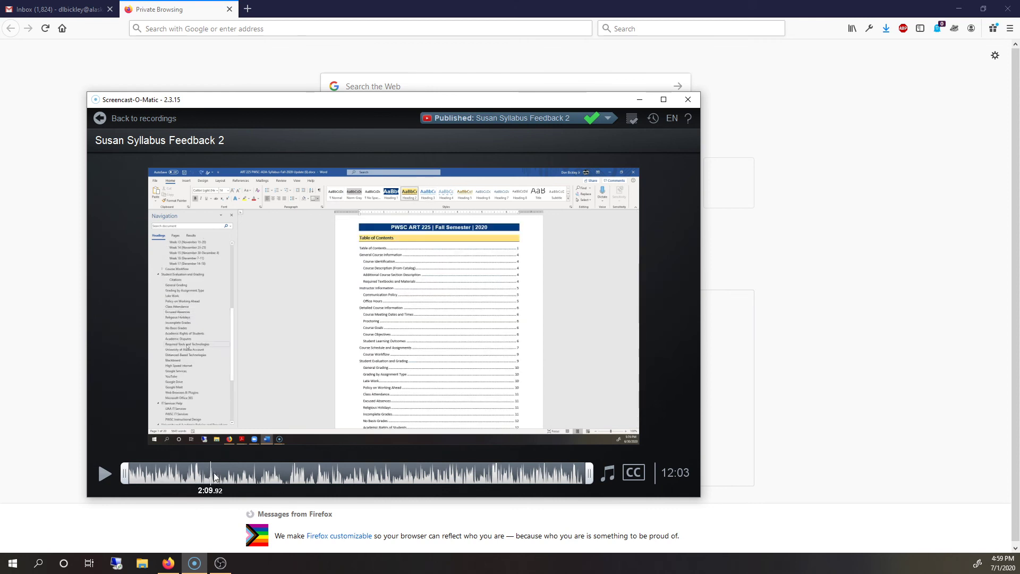
left_click(137, 119)
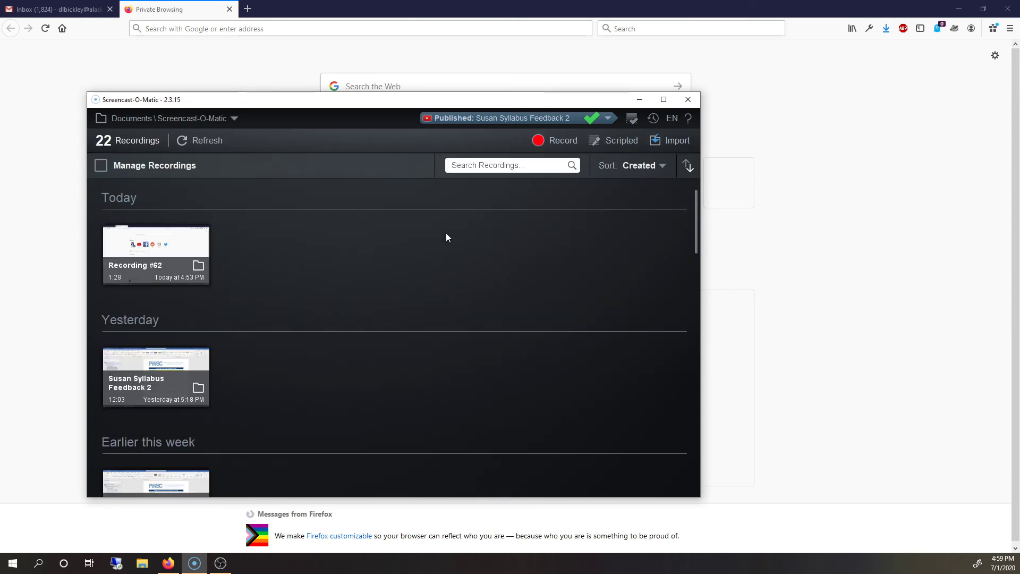
Step: Open Recording #62 in the video editor and move the playhead to 0:24
left_click(154, 265)
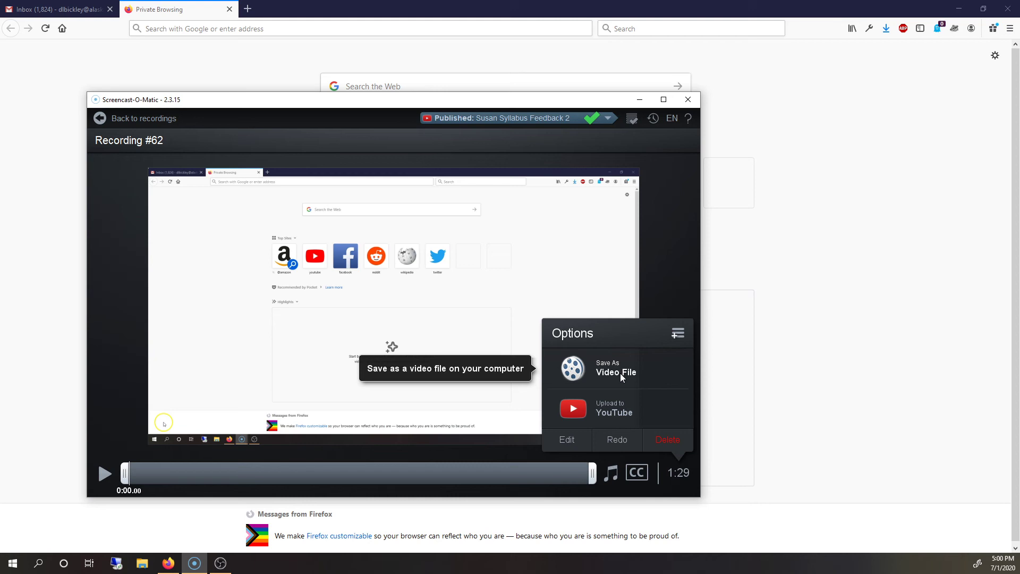
left_click(568, 438)
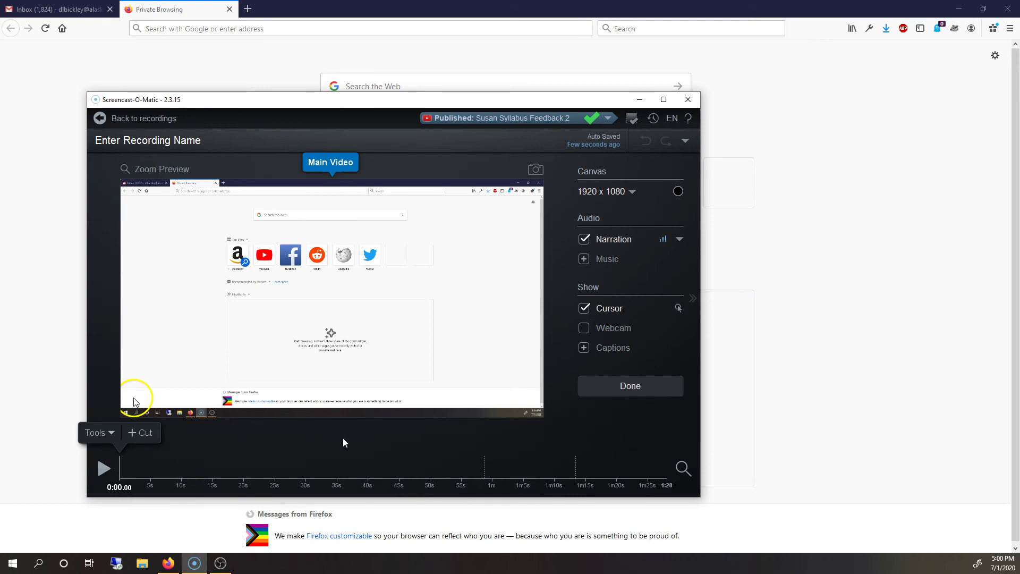
left_click_drag(131, 474, 269, 478)
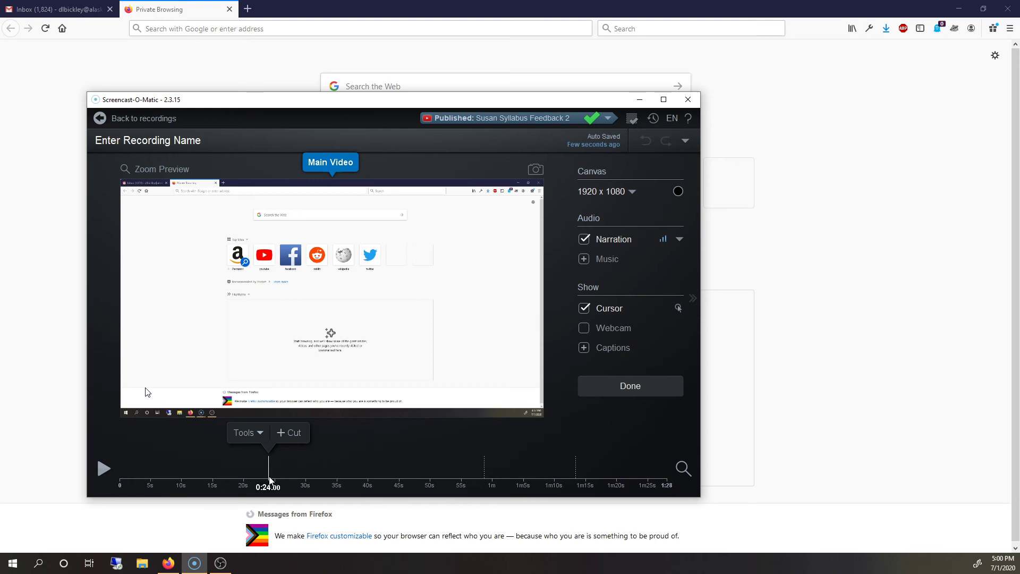
Step: Review the recording on the timeline, playing it briefly near 0:29, scrubbing to about 0:41 and back to about 0:21
left_click(682, 470)
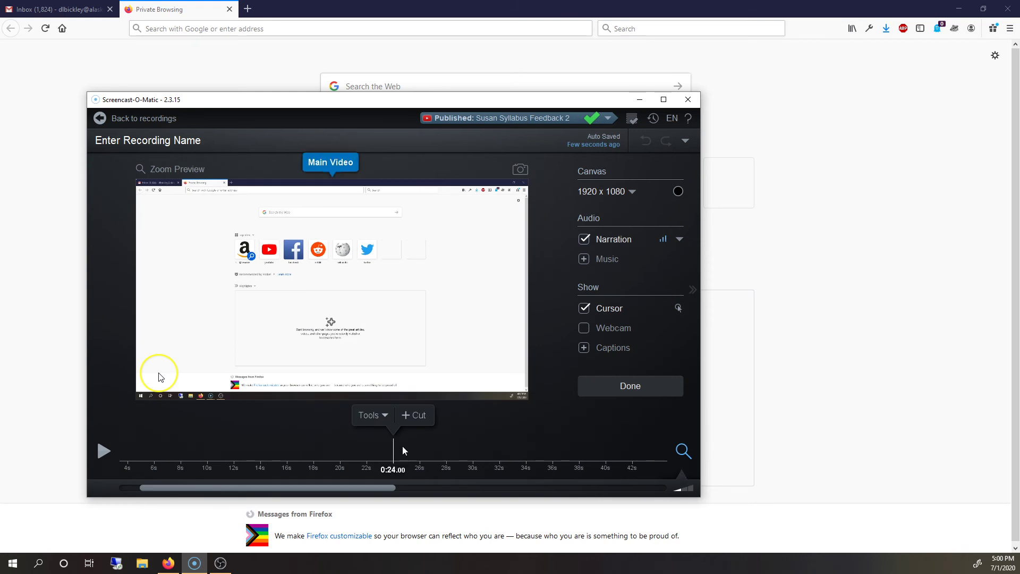
left_click_drag(402, 446, 459, 447)
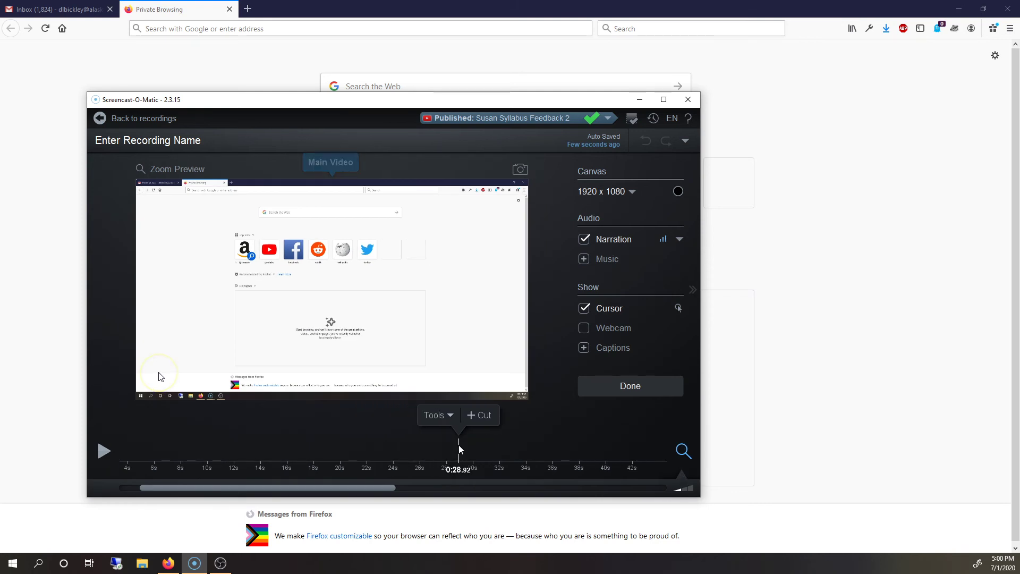
left_click(104, 451)
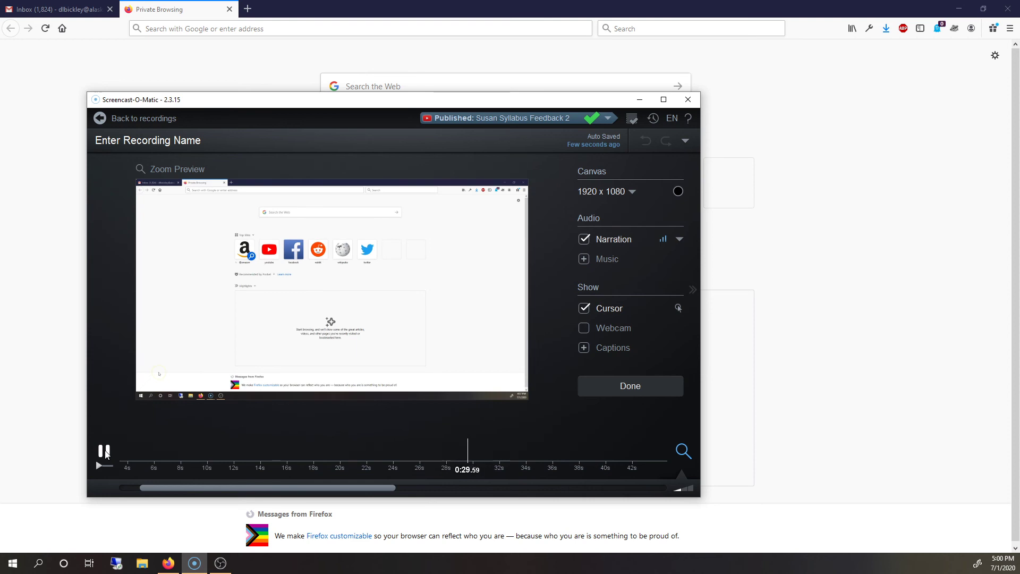
left_click(104, 451)
left_click_drag(467, 453, 623, 456)
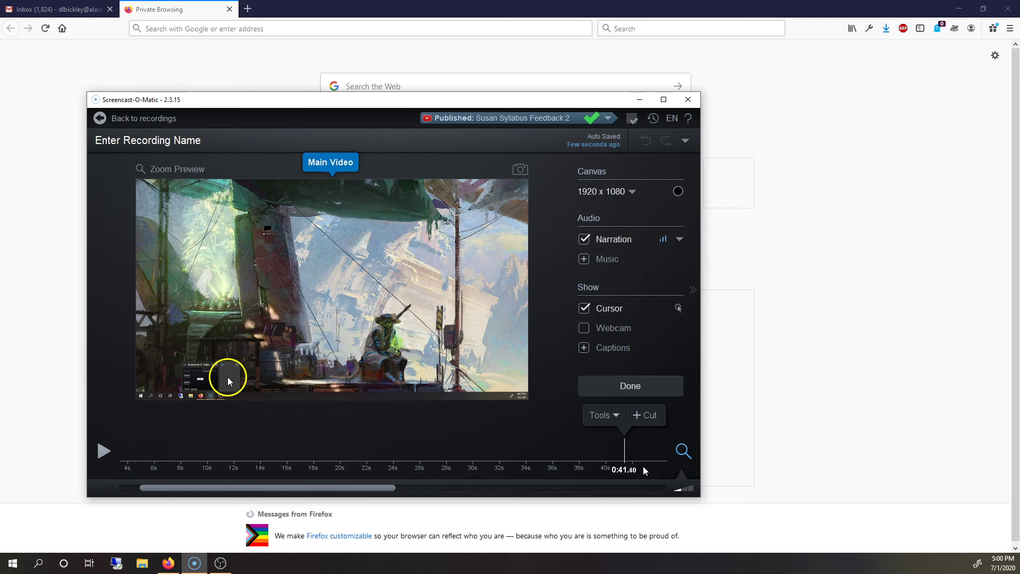
left_click(680, 452)
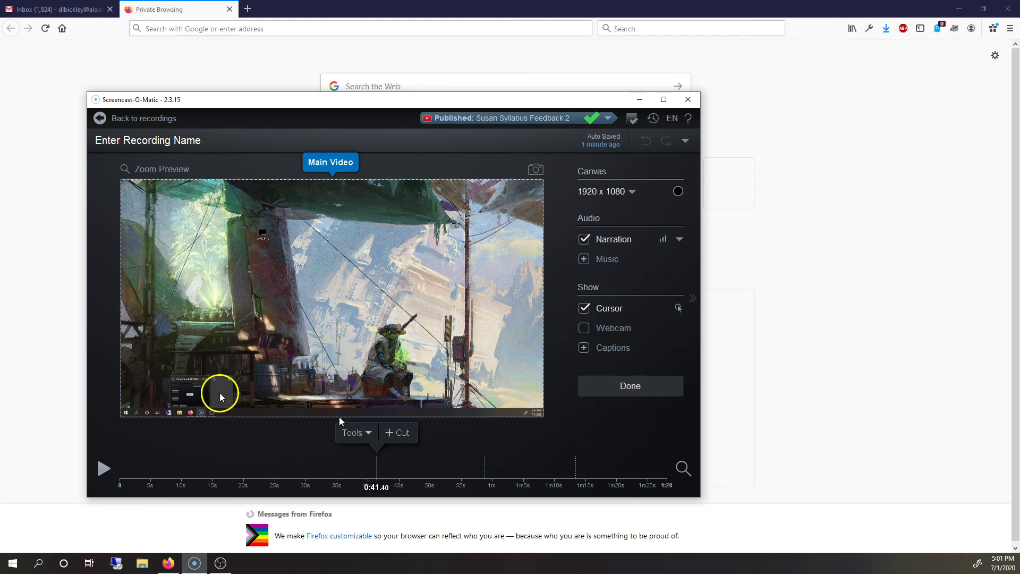
left_click(197, 470)
mouse_move(239, 466)
left_mouse_down()
mouse_move(580, 462)
mouse_move(252, 460)
left_mouse_up()
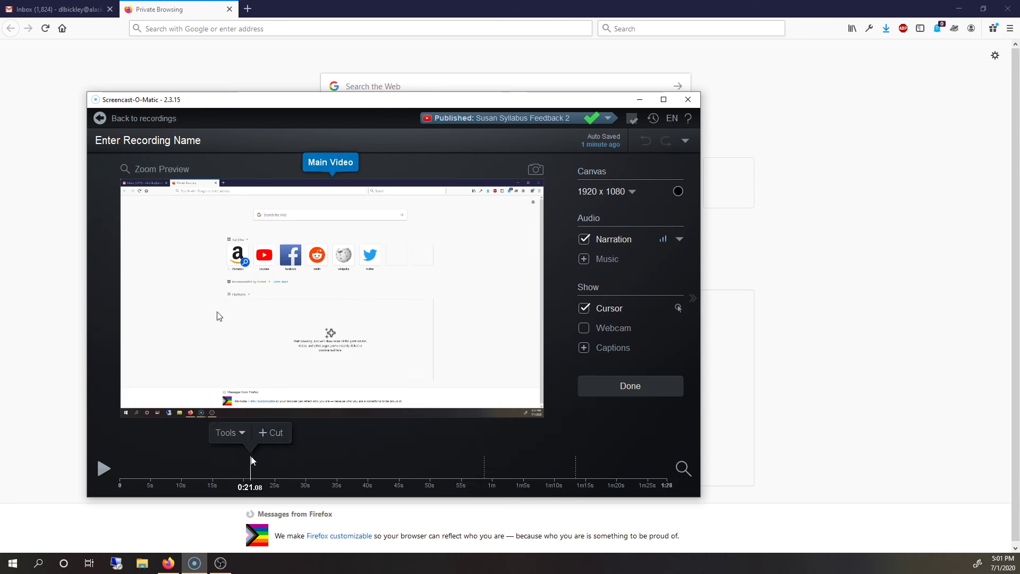
Step: Position the playhead precisely at 0:07.52 on the magnified timeline
left_click(683, 468)
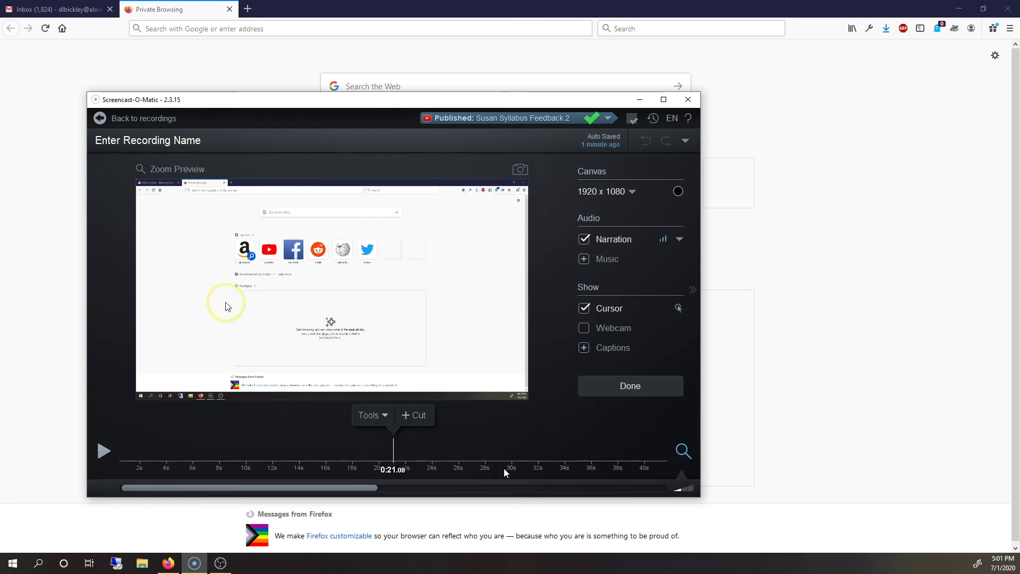
left_click_drag(400, 455, 231, 454)
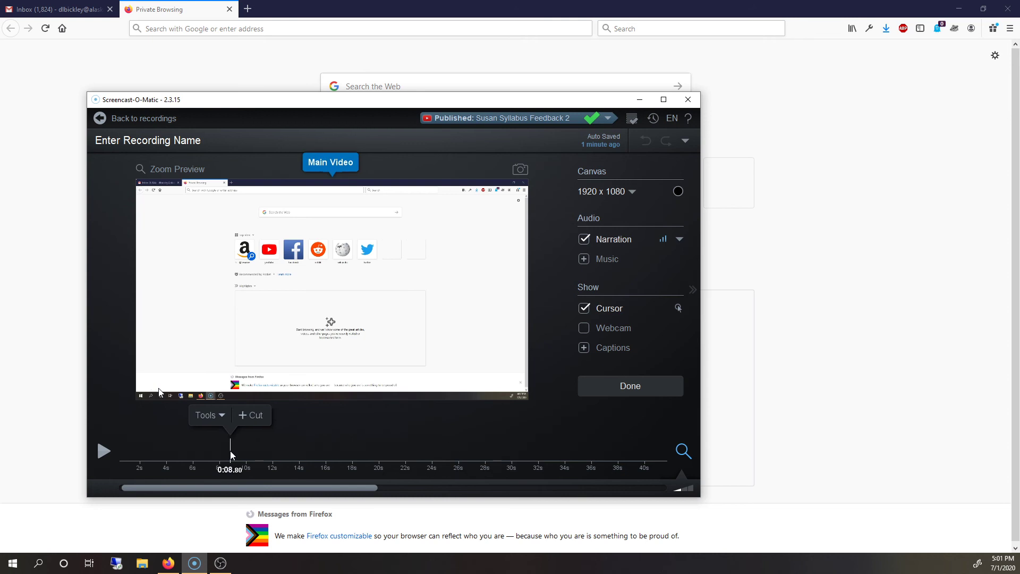
mouse_move(231, 454)
left_mouse_down()
mouse_move(383, 451)
mouse_move(216, 452)
left_mouse_up()
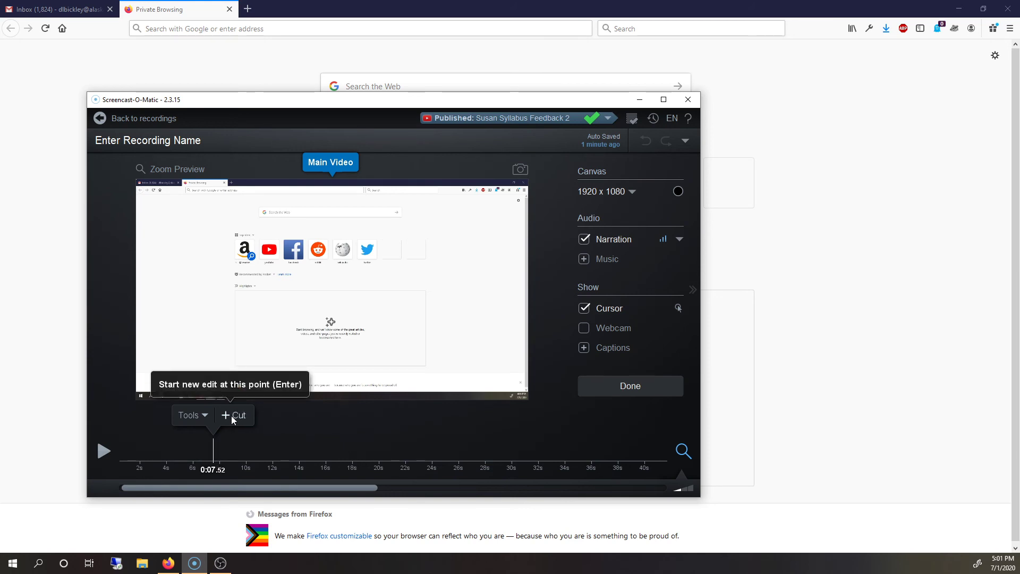
Step: Cut the section from 0:07.52 to 0:15.68 out of the recording
left_click(196, 417)
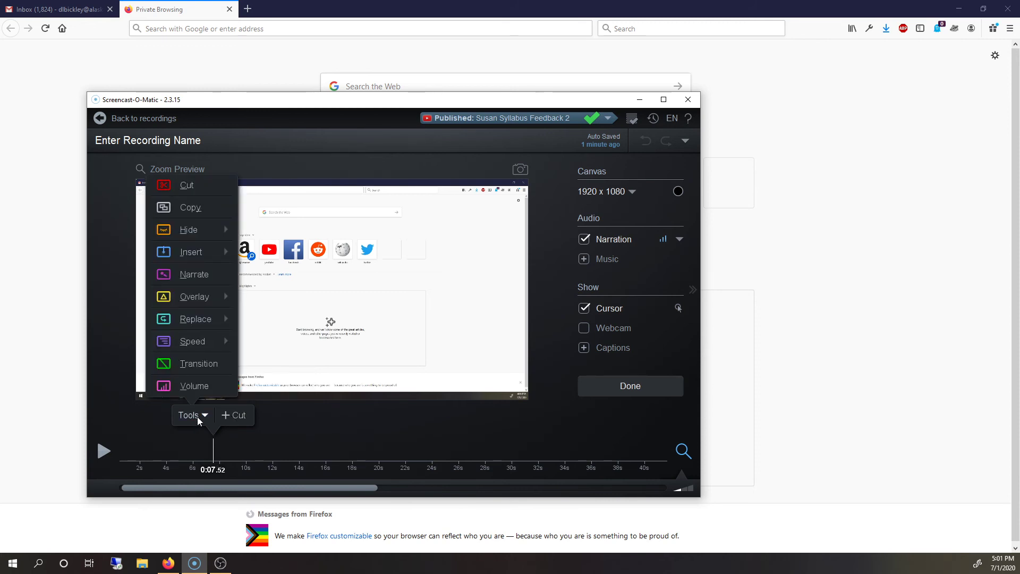
left_click(187, 185)
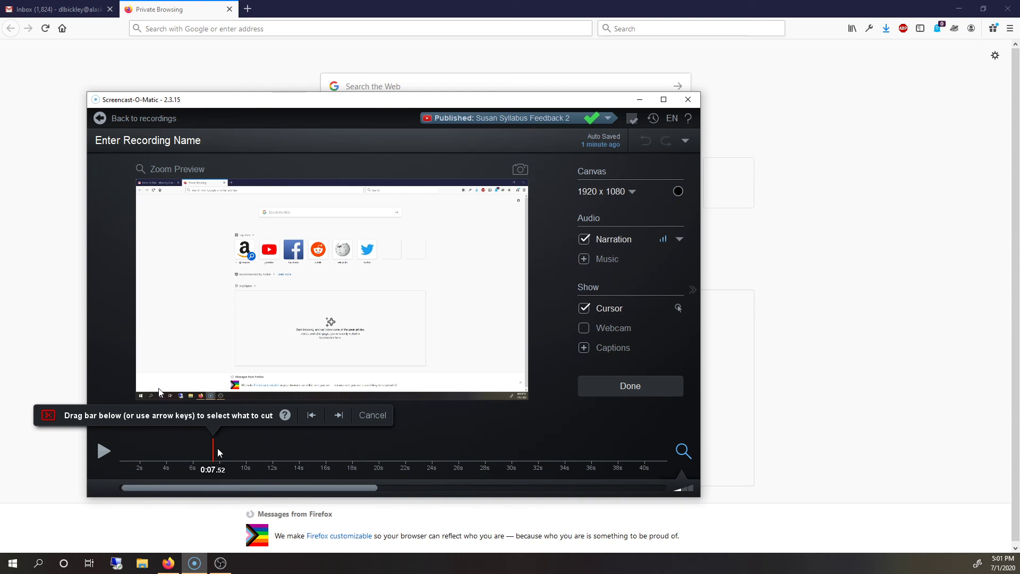
left_click(173, 455)
mouse_move(174, 455)
left_mouse_down()
mouse_move(164, 453)
mouse_move(275, 451)
left_mouse_up()
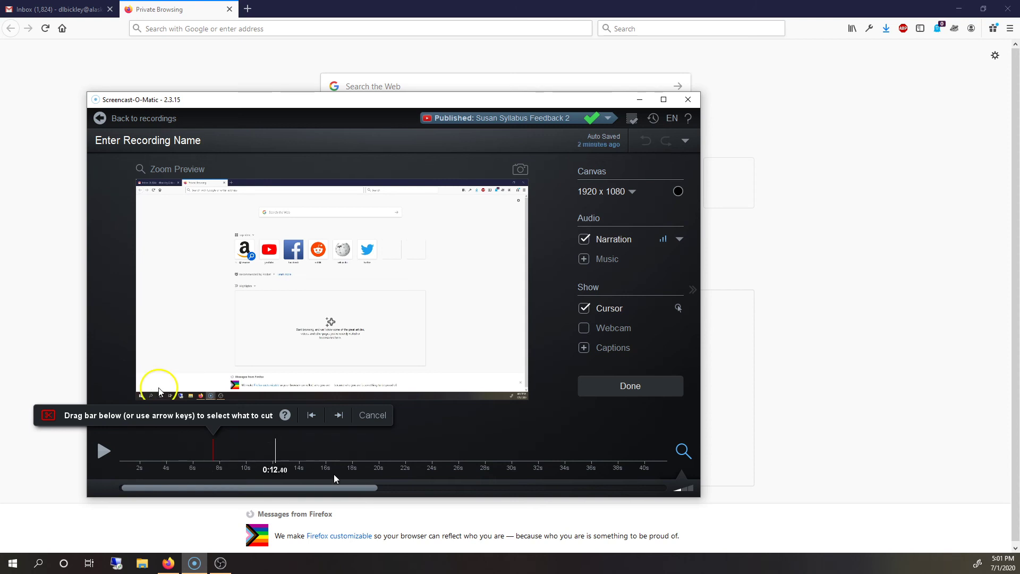
left_click(274, 449)
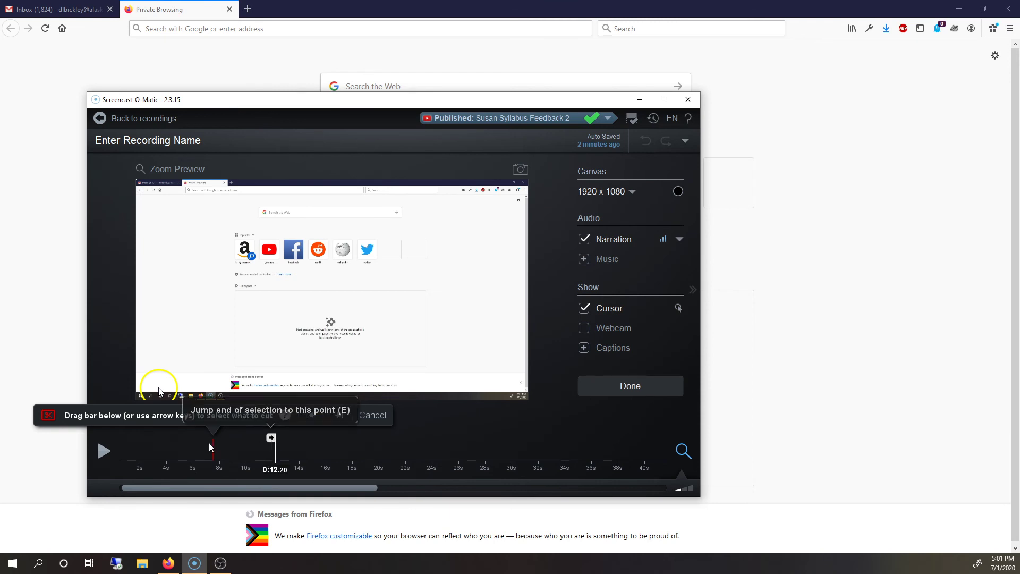
left_click(171, 449)
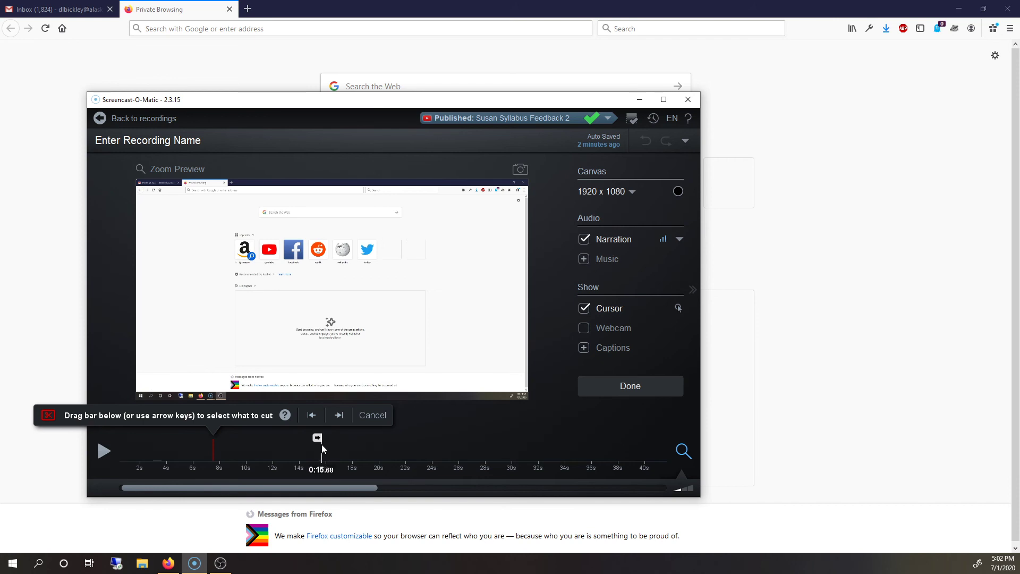
left_click(320, 444)
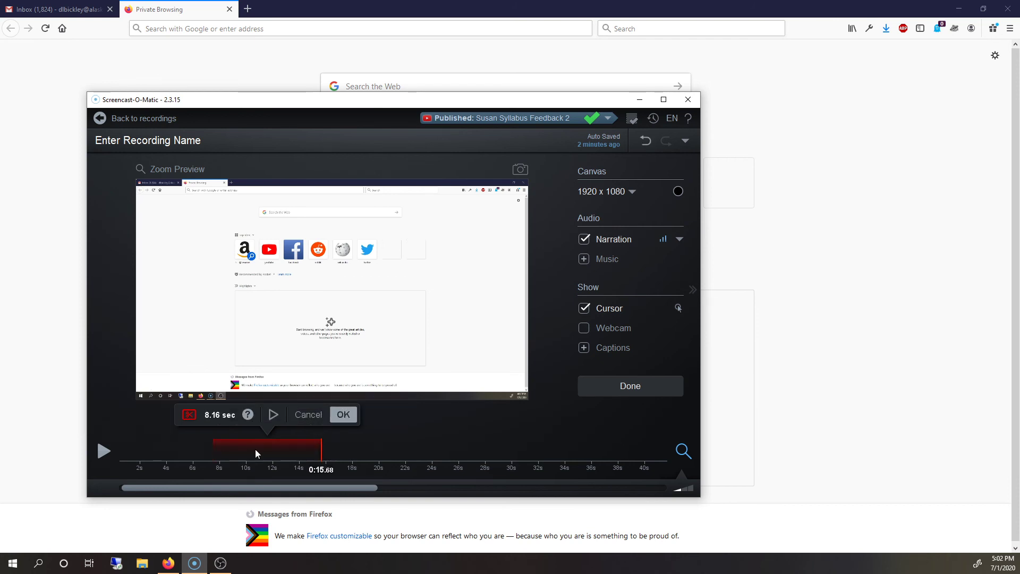
left_click(343, 414)
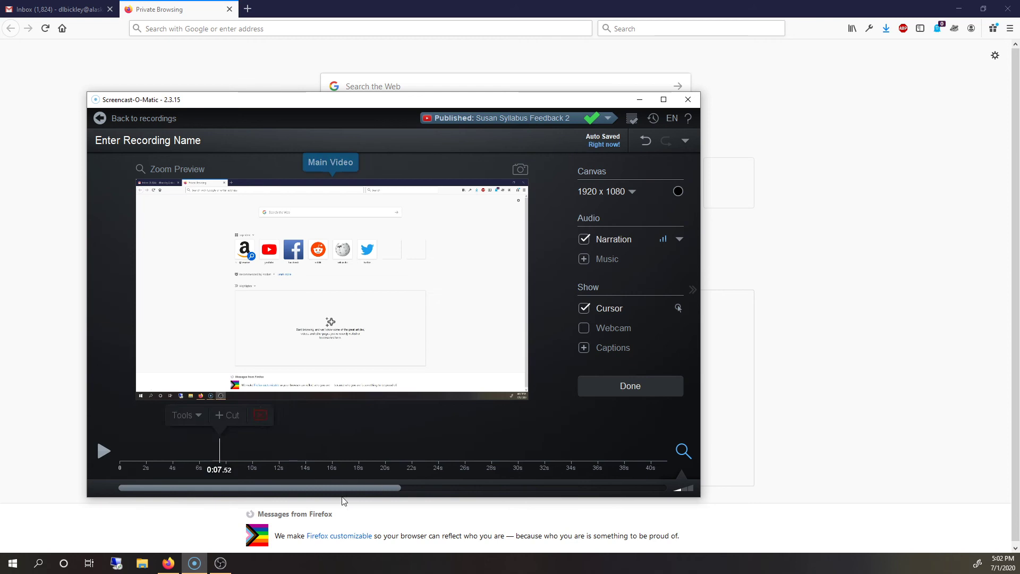
Step: Remove the existing cut at the 0:07.52 marker and undo that removal
left_click(299, 458)
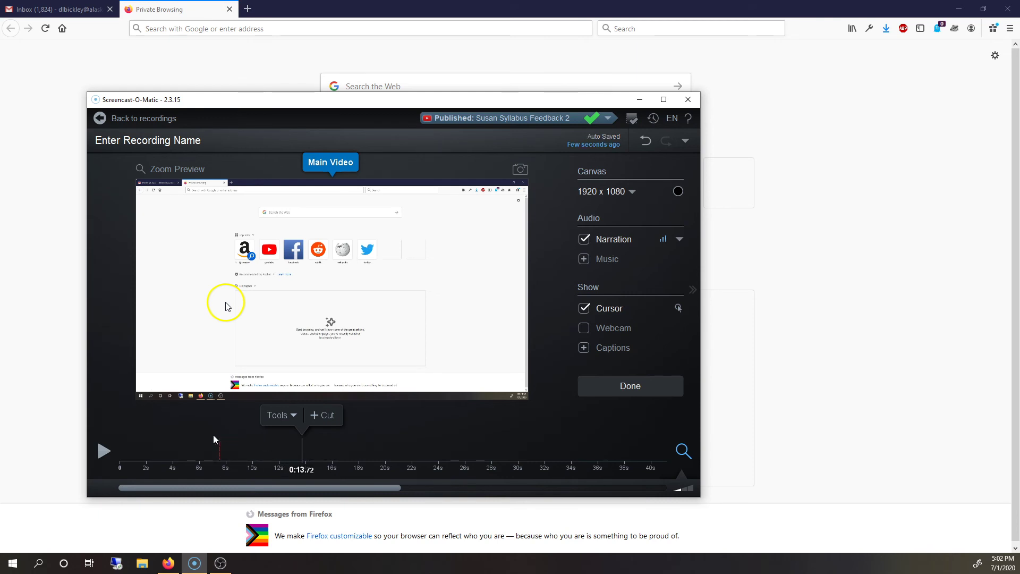
left_click(219, 456)
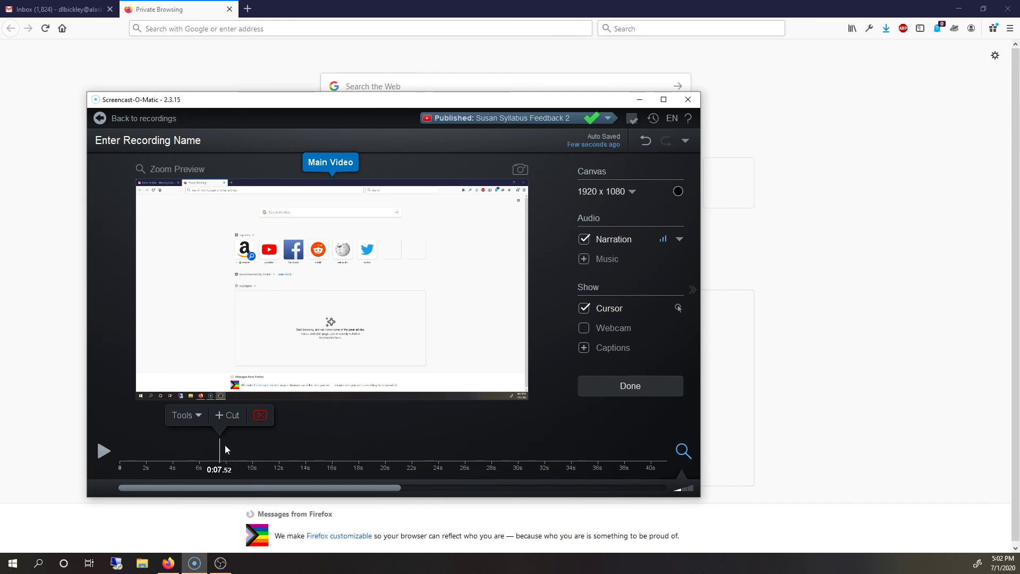
left_click(263, 419)
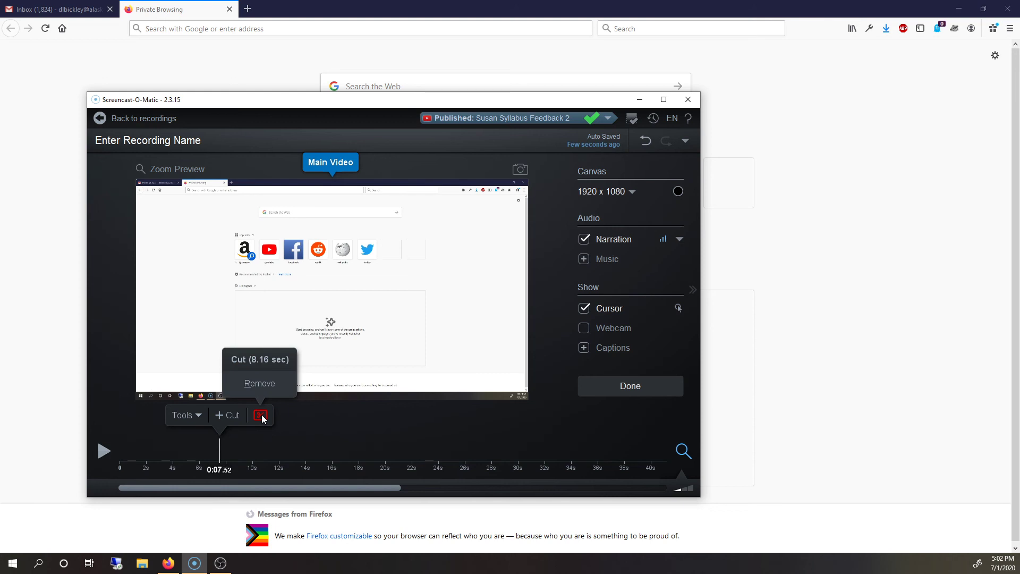
left_click(260, 384)
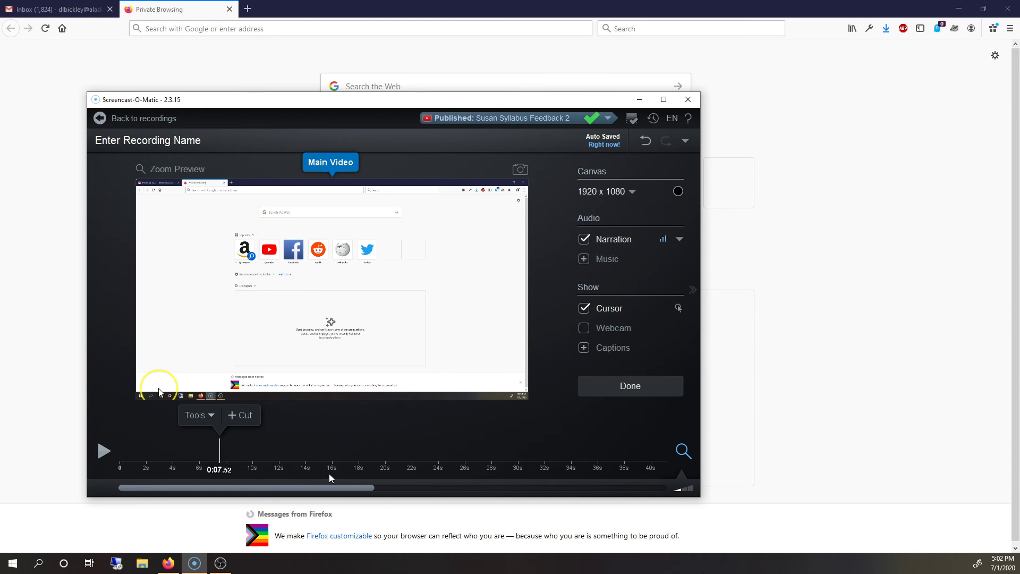
key("ctrl+z")
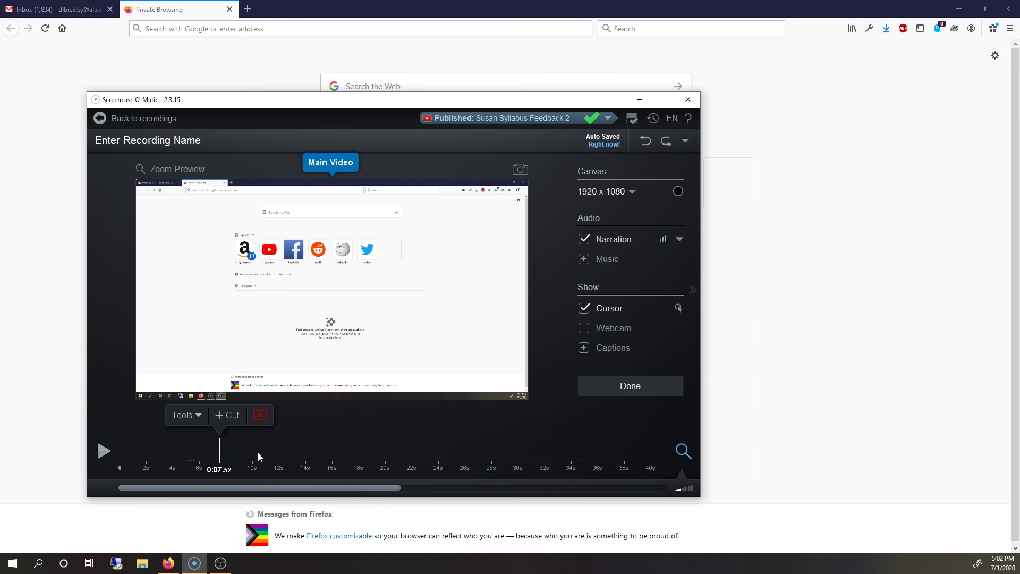
Step: Add a text overlay to the recording at 0:09.96 and move its callout slightly down and left in the preview
left_click_drag(223, 450, 263, 453)
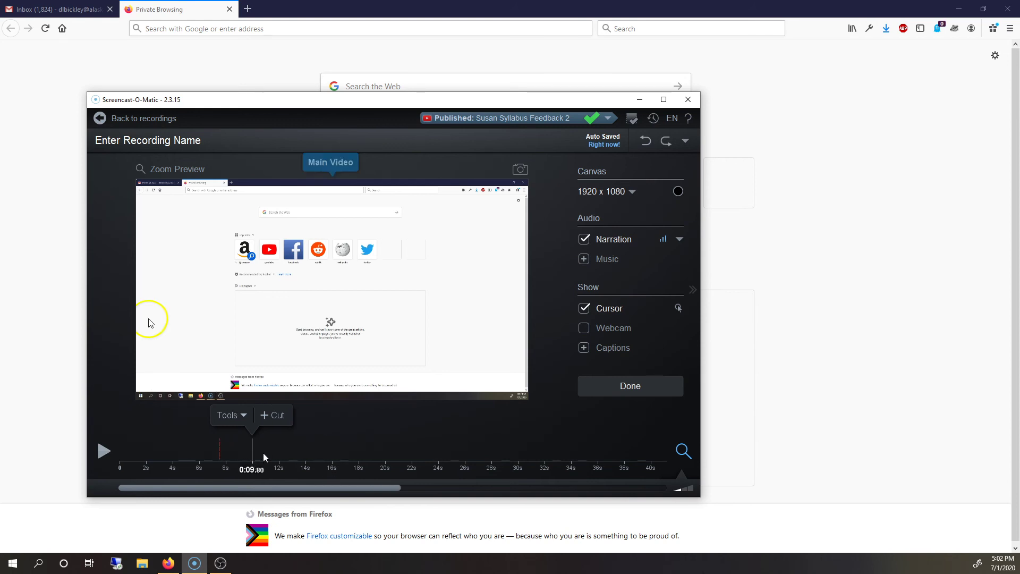
left_click(237, 416)
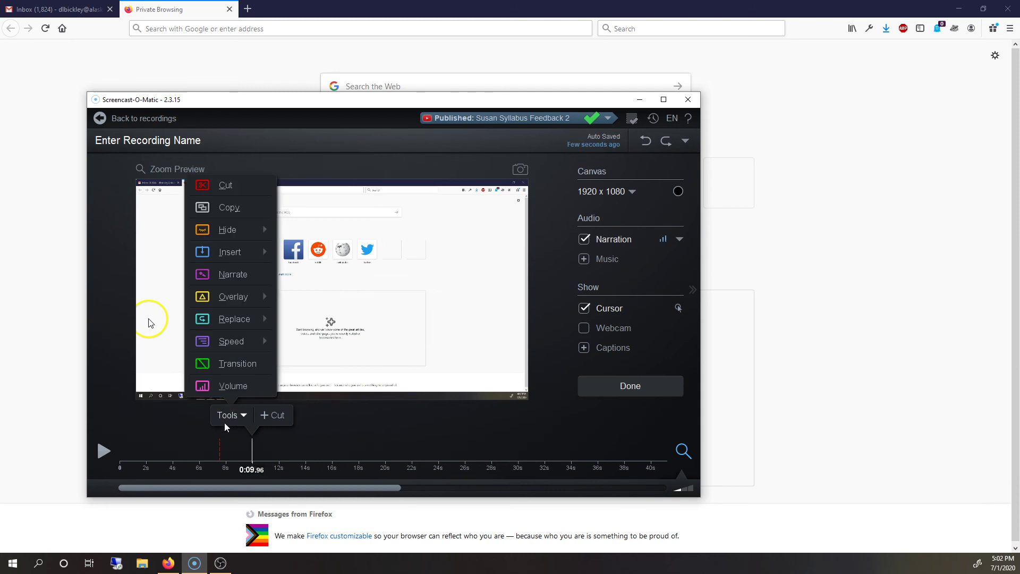
mouse_move(233, 301)
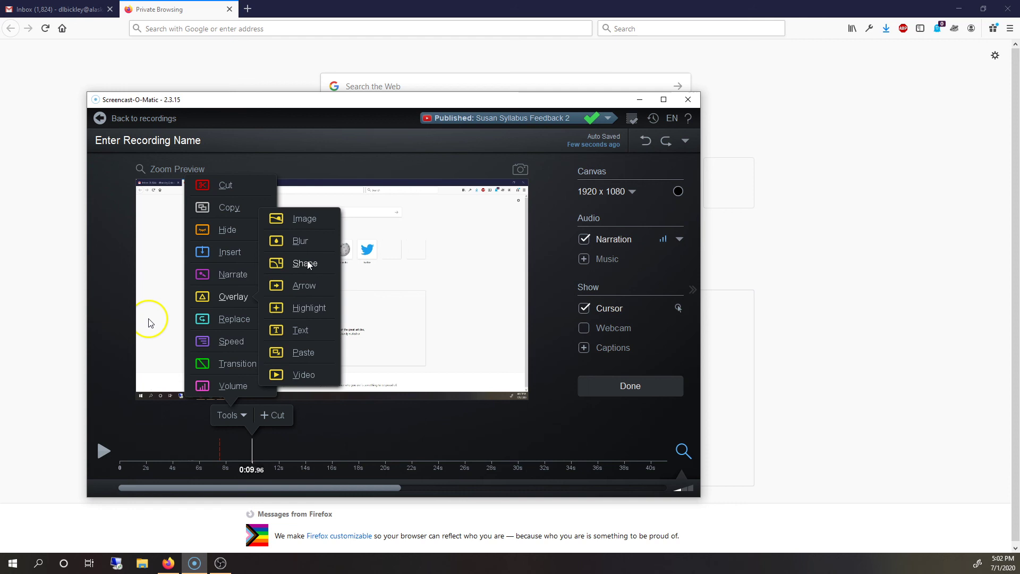
left_click(300, 330)
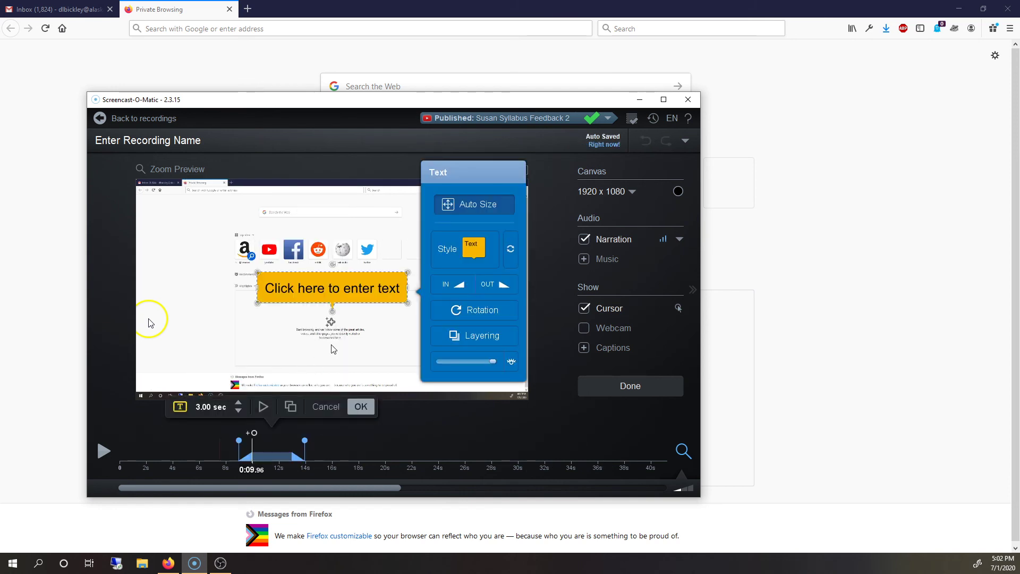
left_click_drag(353, 287, 300, 309)
Step: Replace the callout's placeholder text with "afjskglgk;jk" and finish the text editing
left_click(300, 308)
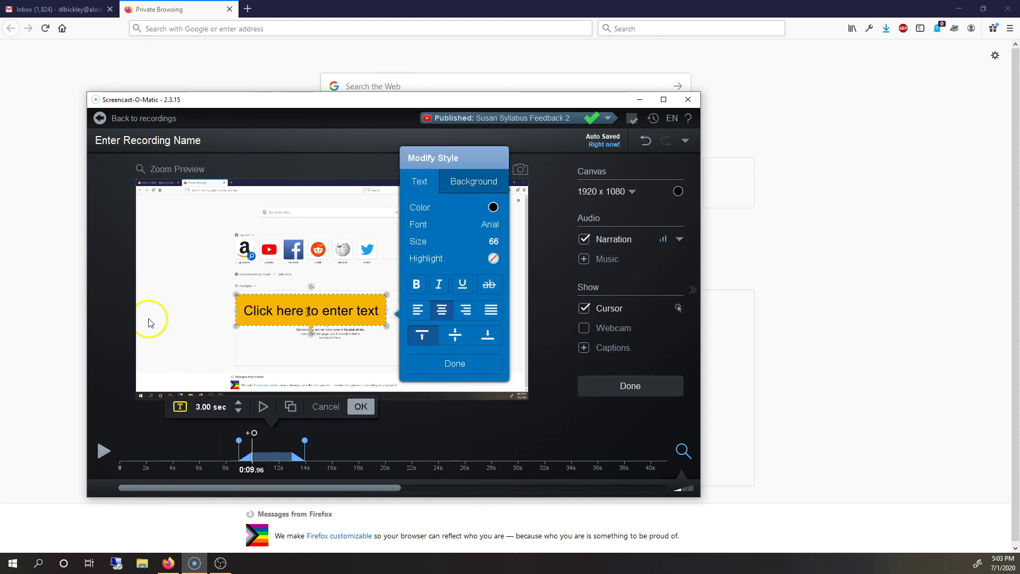
key("ctrl+a")
type("afjskglgk;jk")
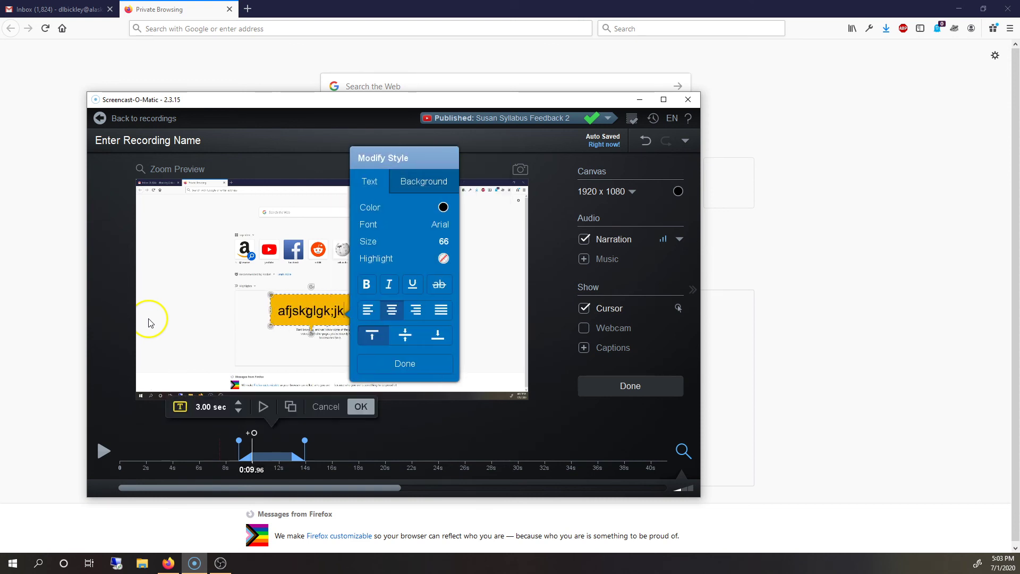
left_click_drag(316, 311, 278, 302)
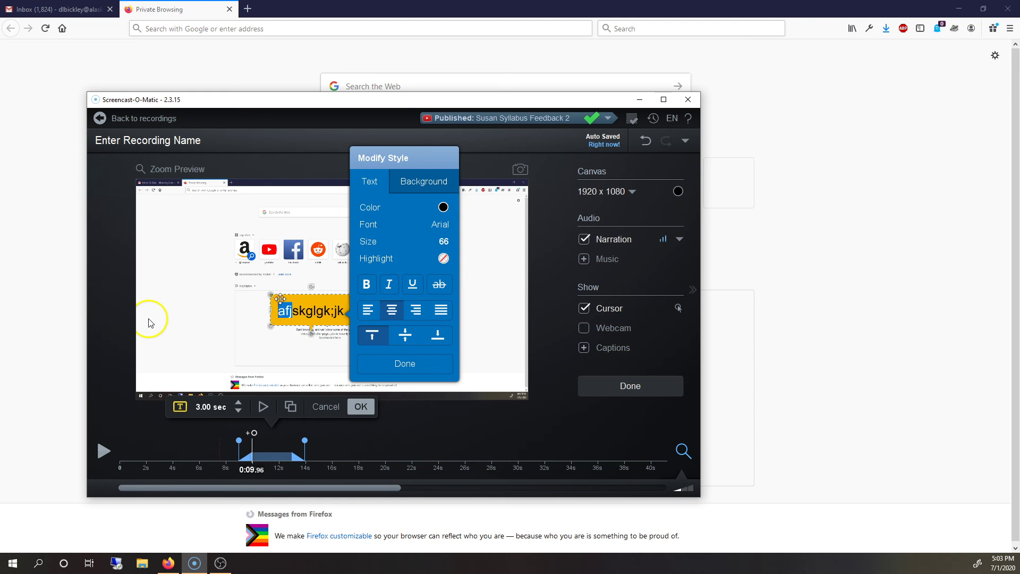
left_click(371, 364)
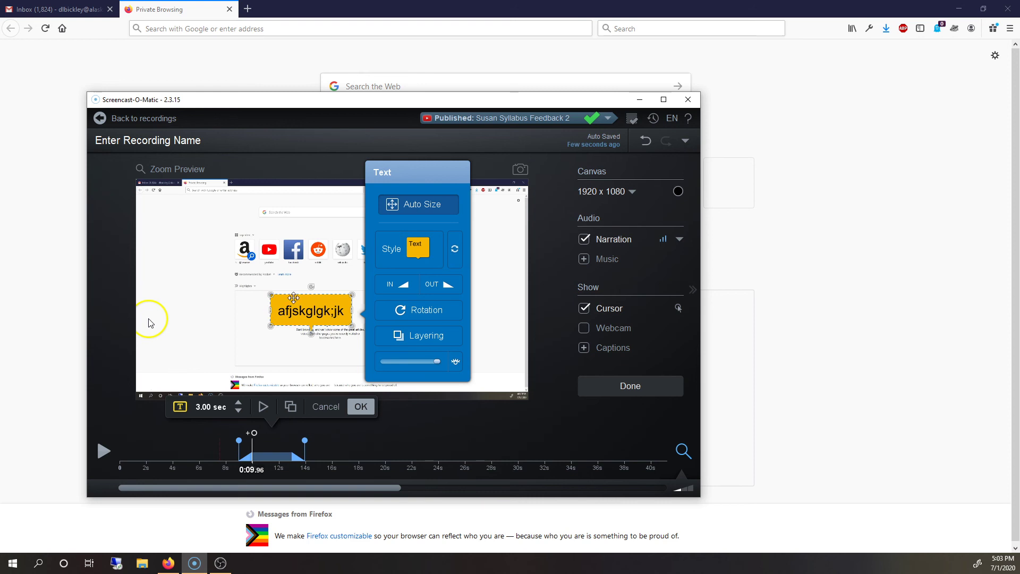
key("Return")
Step: Enlarge the text callout, rotate it steeply clockwise, and stretch its pointer toward the left side of the recorded page
left_click_drag(269, 293, 230, 261)
left_click_drag(313, 333, 345, 269)
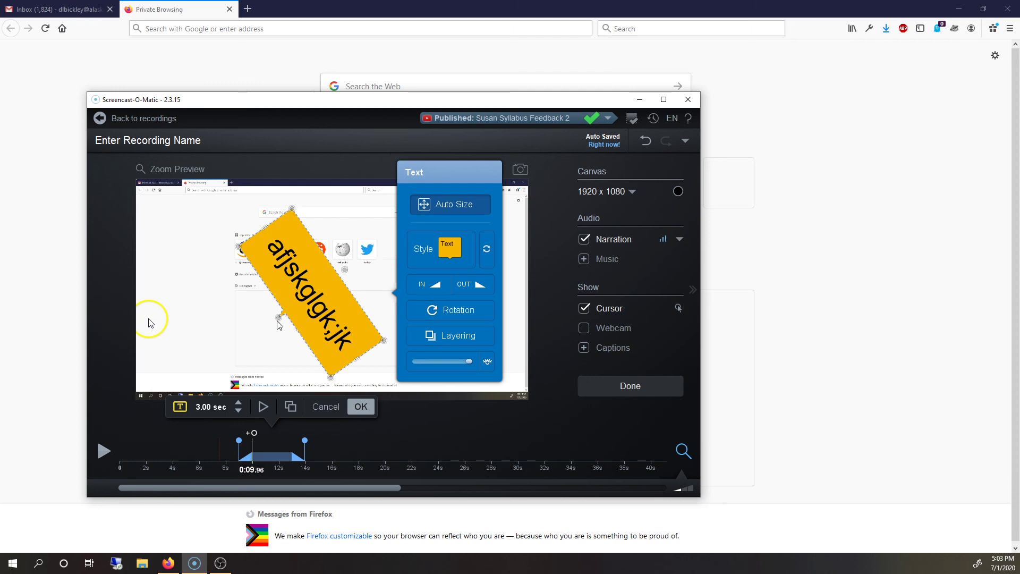
left_click_drag(277, 318, 171, 273)
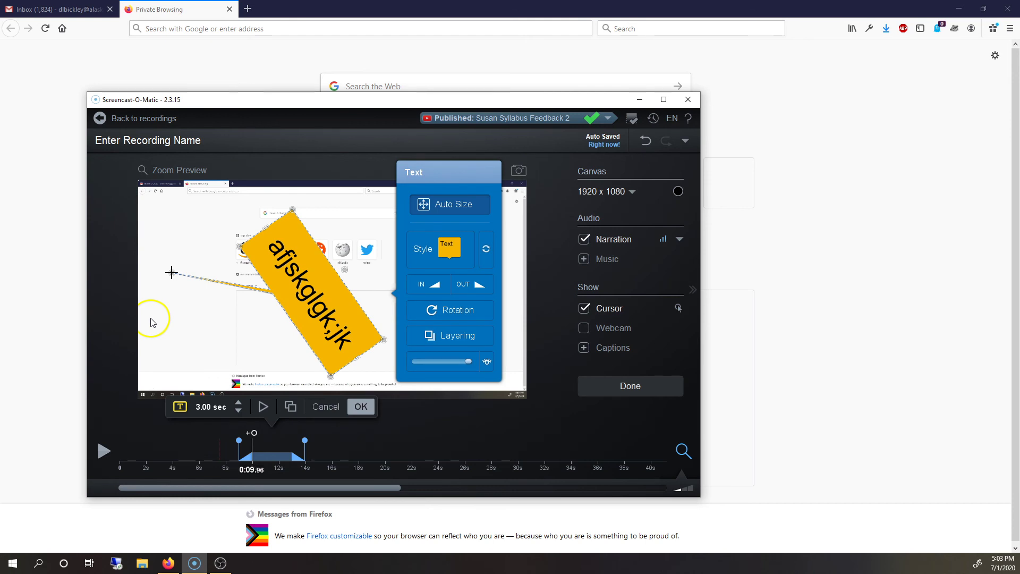
left_click_drag(171, 273, 171, 272)
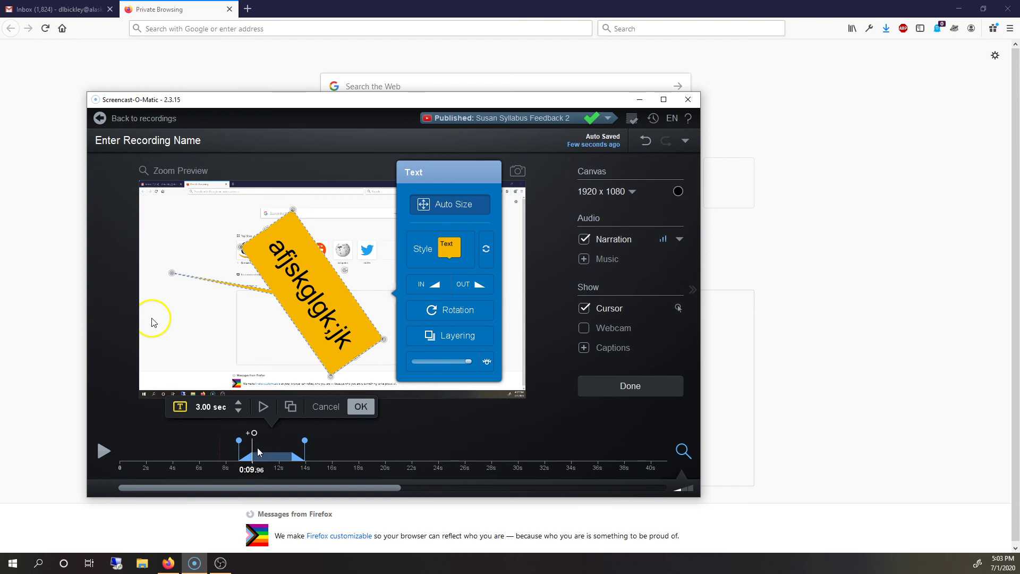
Step: Change the text overlay's exit transition from fade to the four-arrow scaling style, with the playhead at 0:13.36
left_click_drag(256, 448, 292, 445)
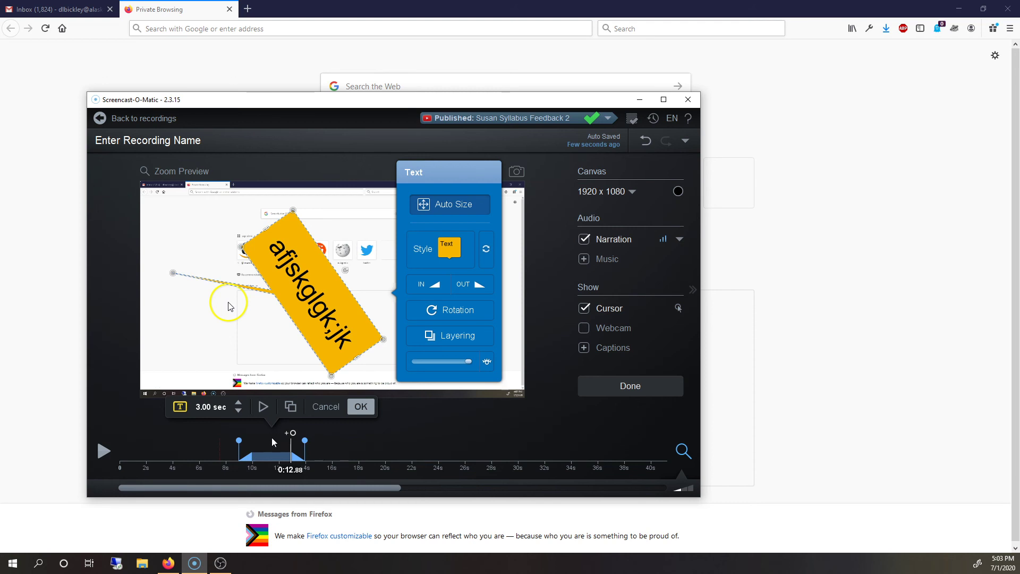
left_click_drag(272, 437, 297, 447)
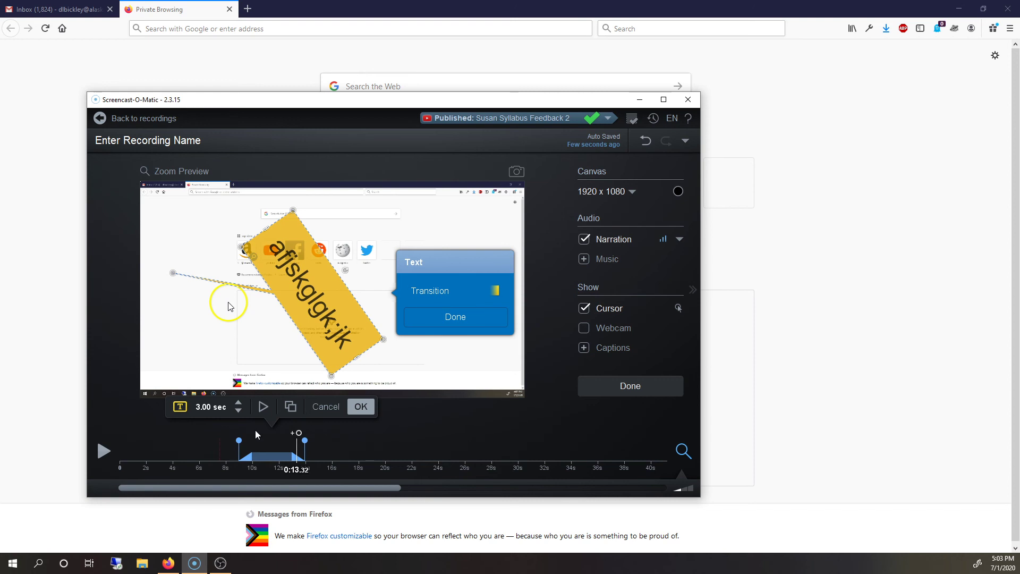
left_click(298, 448)
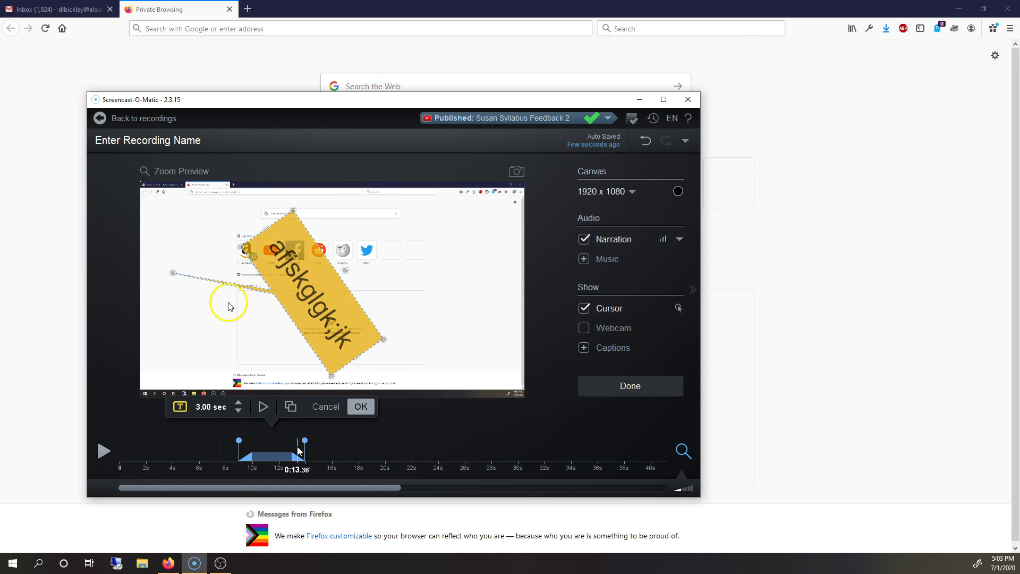
left_click(300, 441)
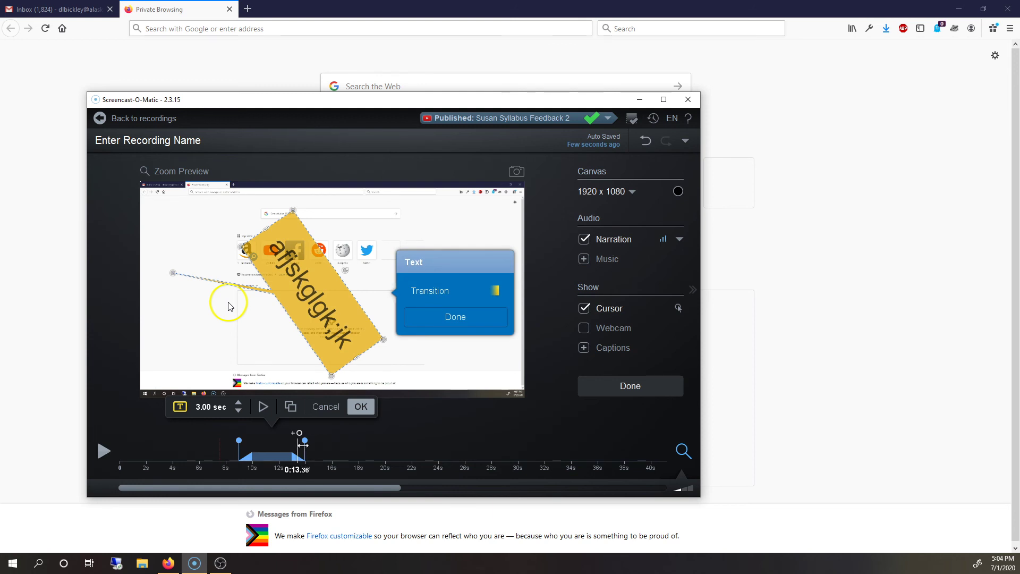
left_click(494, 291)
left_click(546, 292)
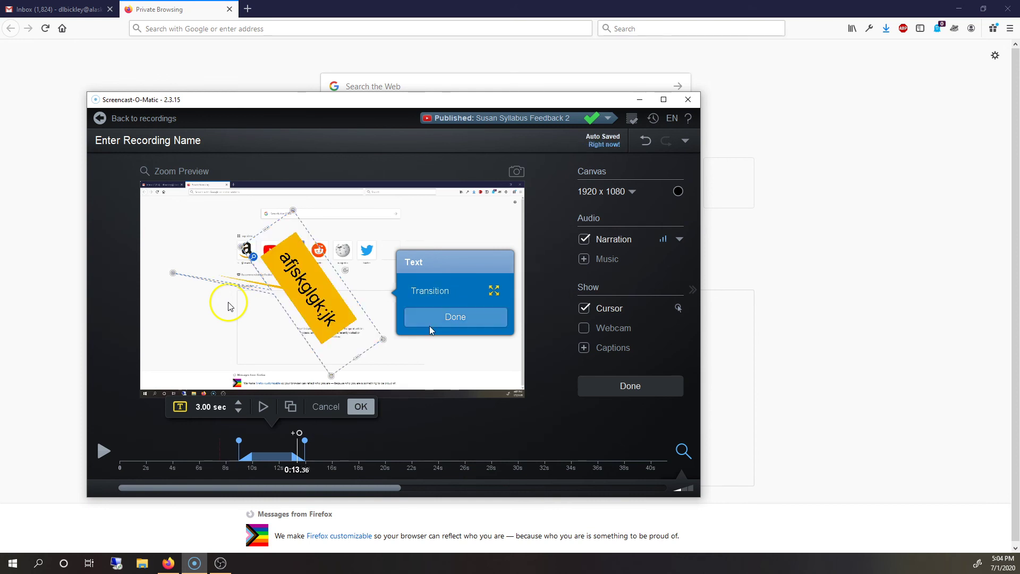
Step: Scrub across the text overlay to preview its exit transition around 0:13.16 and its fully shown portion
left_click_drag(296, 436, 276, 451)
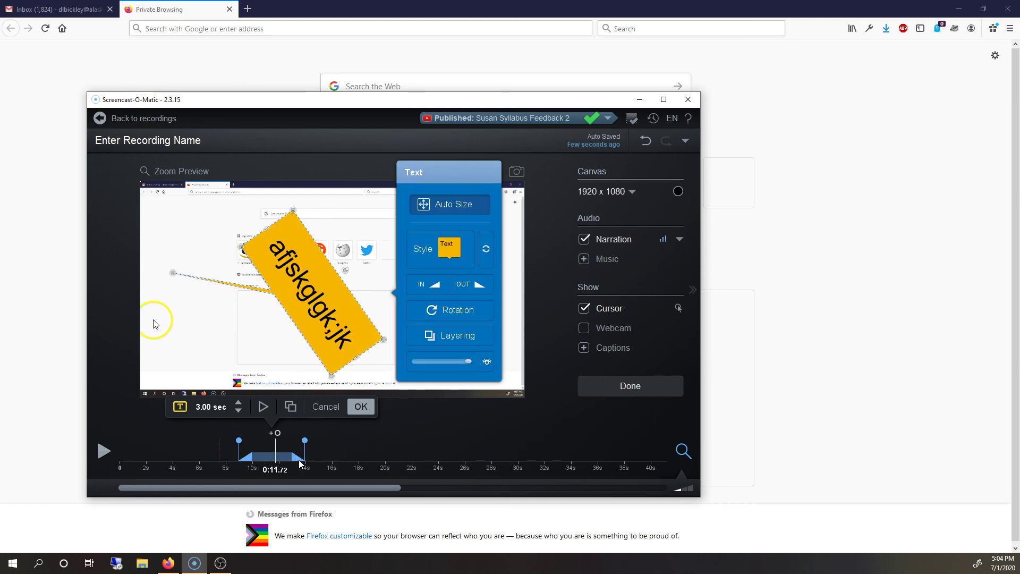
left_click(295, 450)
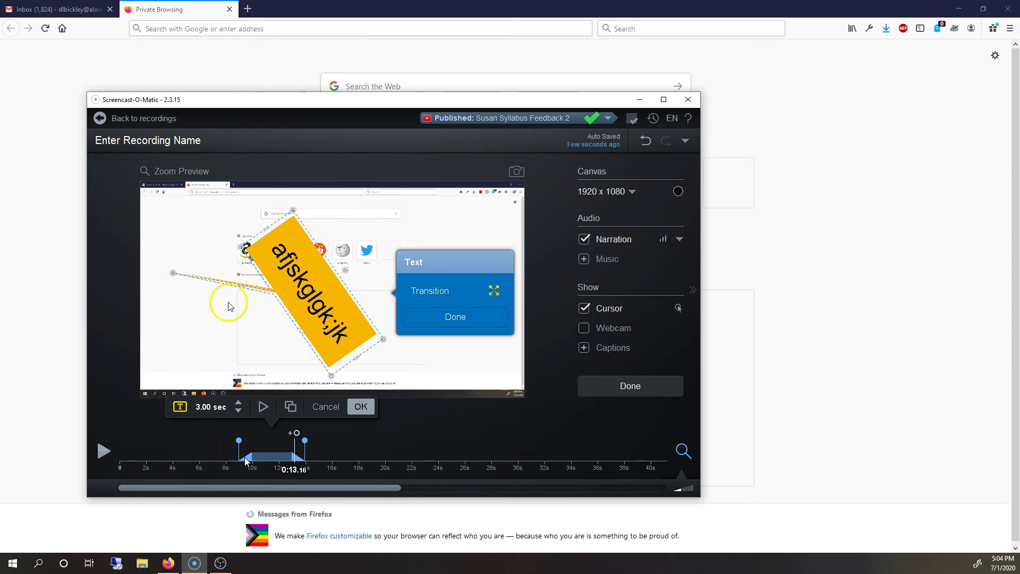
left_click(258, 447)
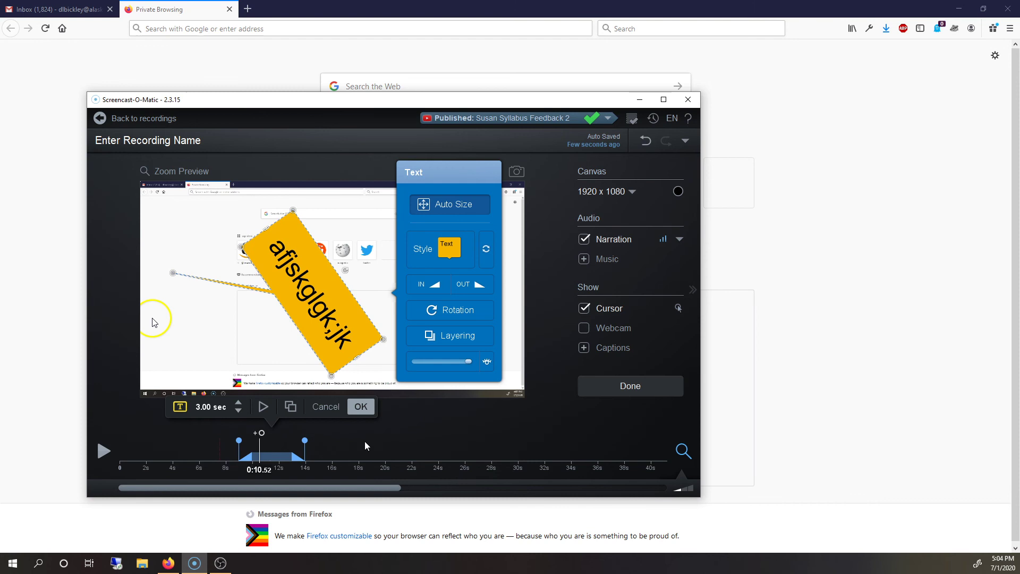
Step: Check the overlay's entrance transition, keep it as a fade, accept the text overlay, and place the playhead at 0:15.00
left_click(423, 290)
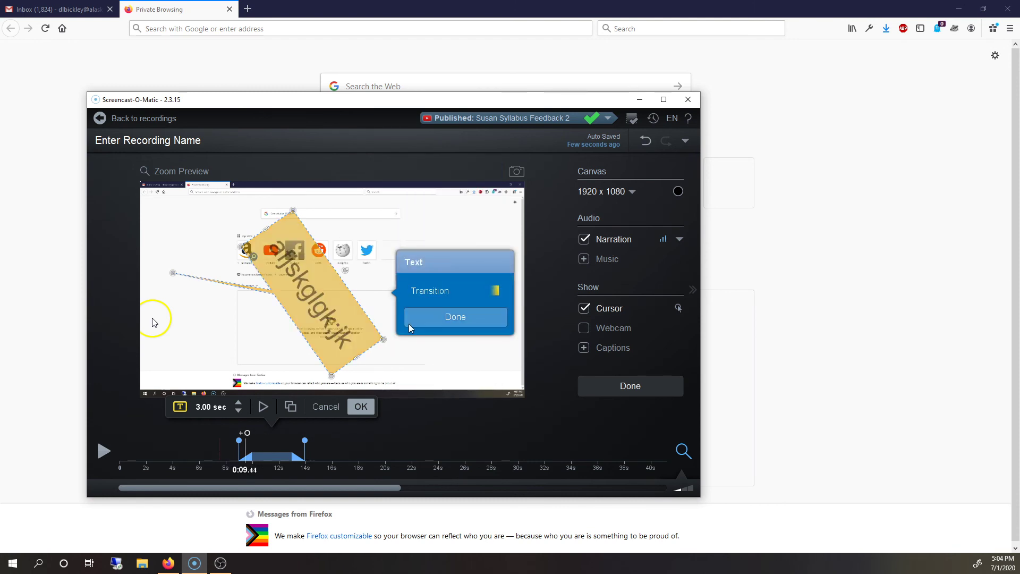
left_click(444, 322)
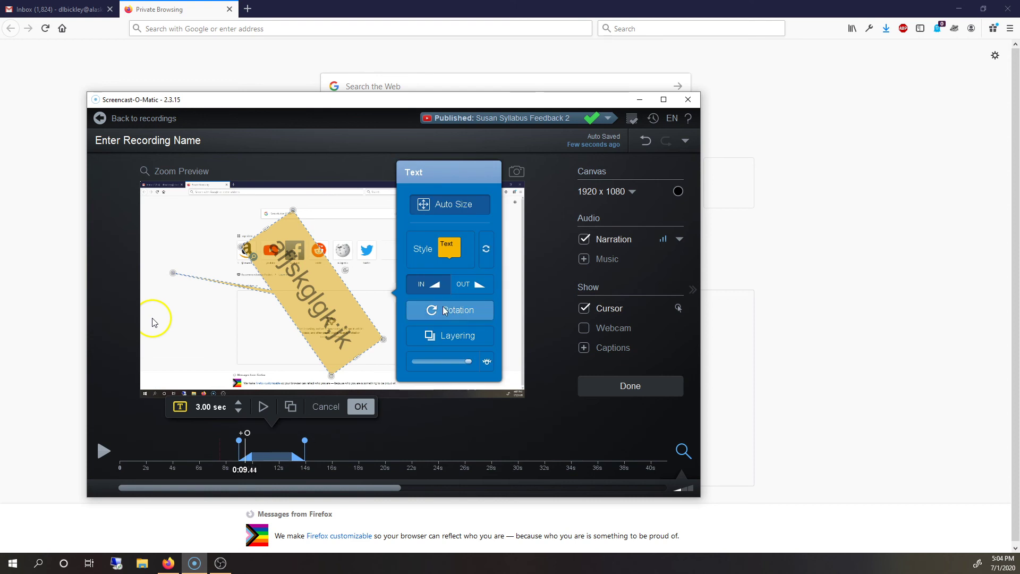
left_click(360, 406)
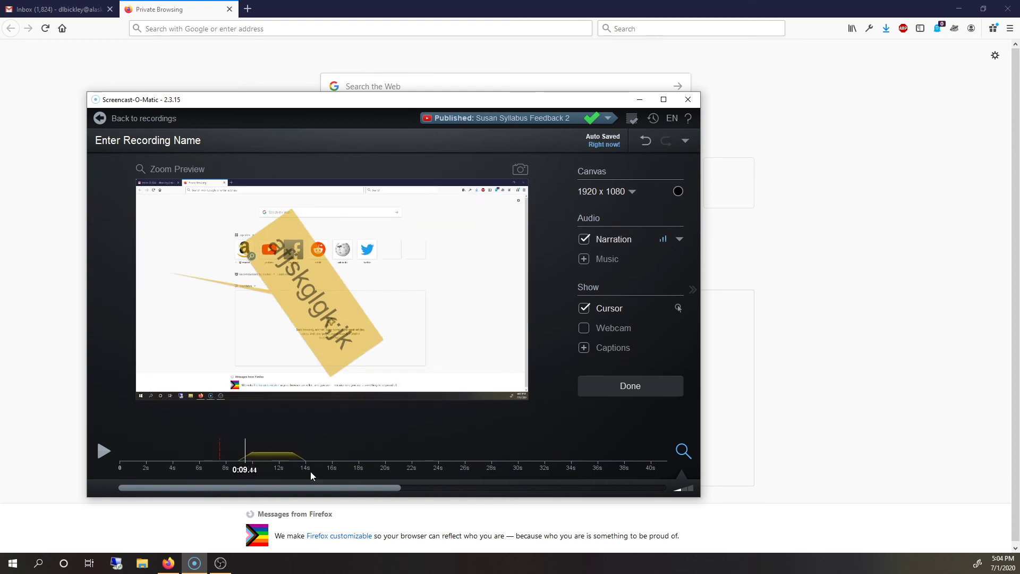
left_click(319, 442)
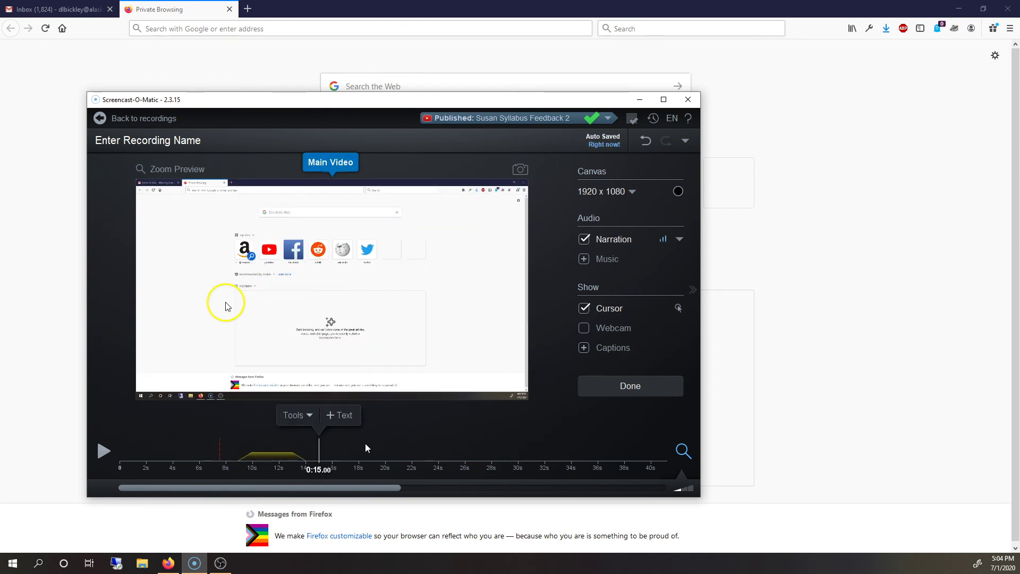
Step: Reopen the text overlay at 0:11.00, check its option for copying the overlay, and accept it
left_click(267, 445)
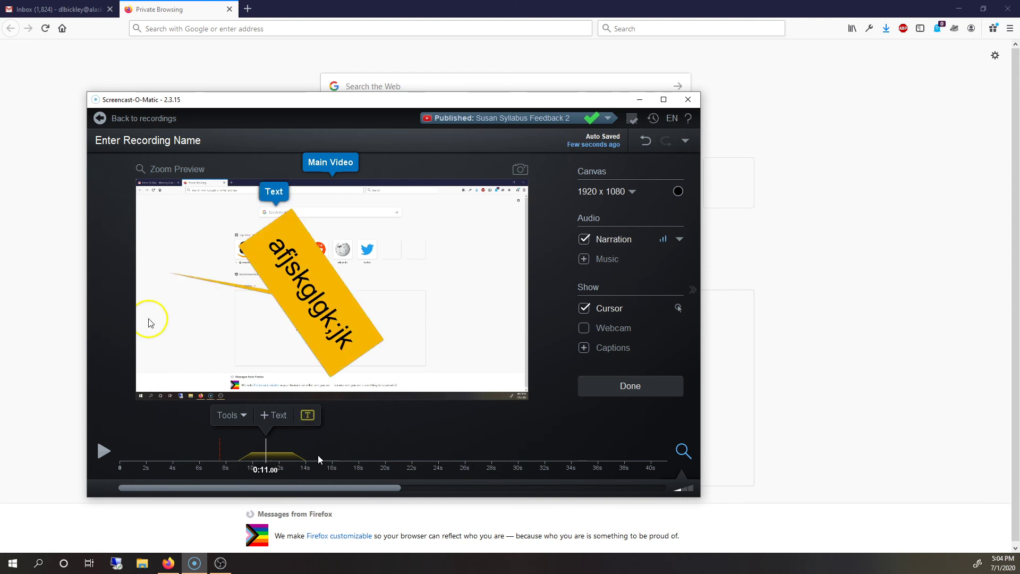
left_click(308, 416)
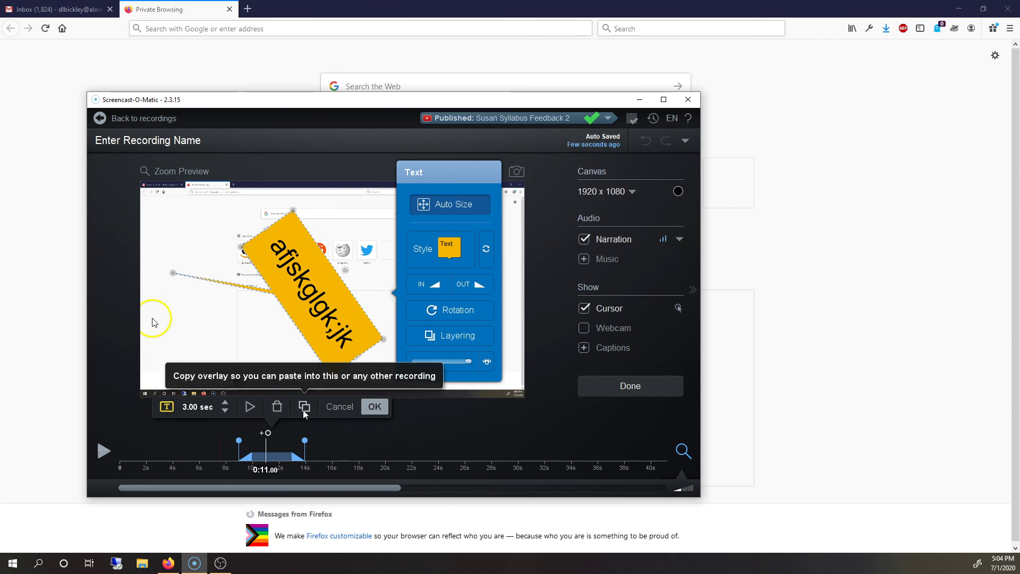
left_click(375, 407)
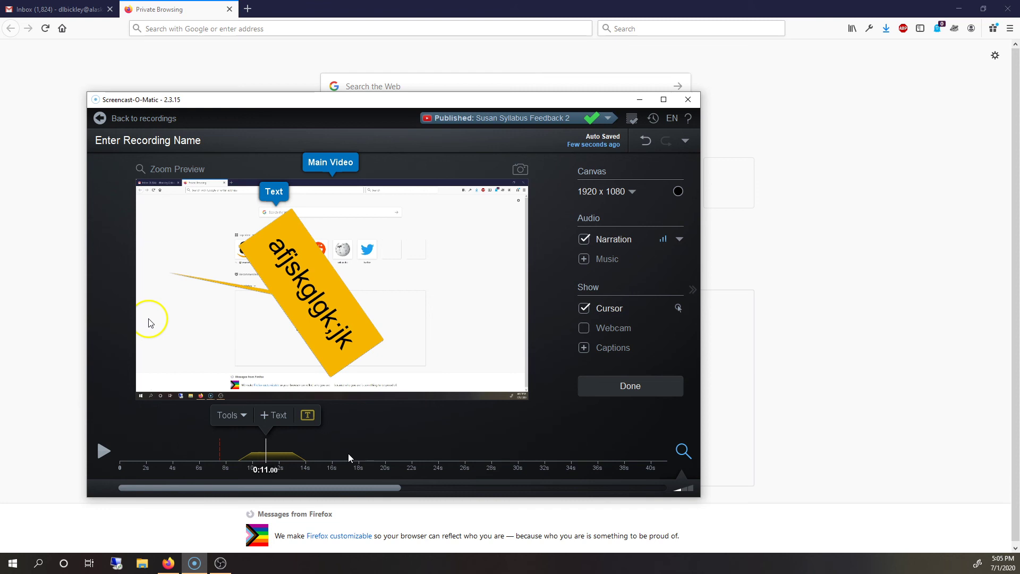
Step: Add a second text overlay at 0:19.76 and accept it with its default settings
left_click(383, 457)
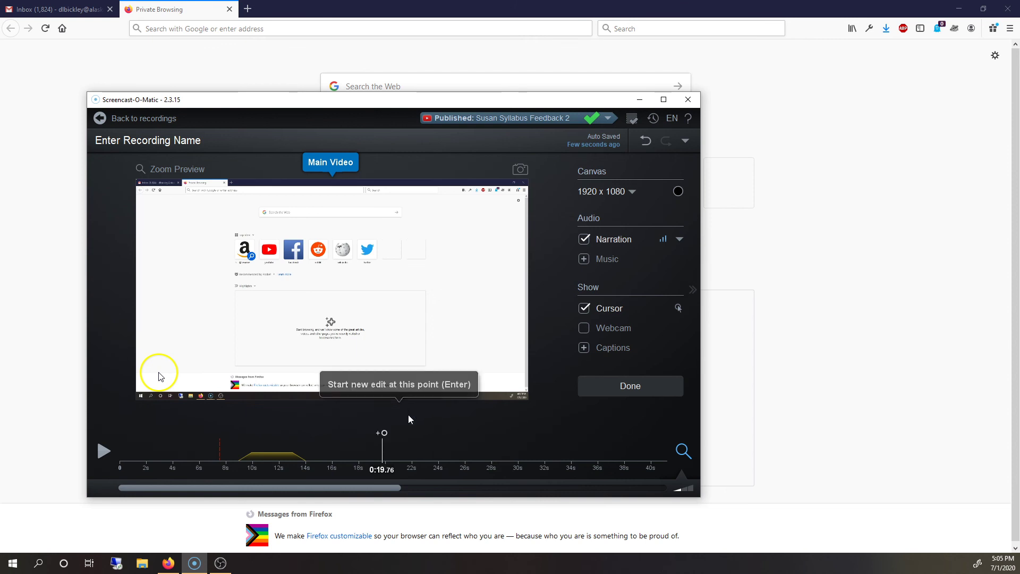
left_click(409, 420)
left_click(488, 408)
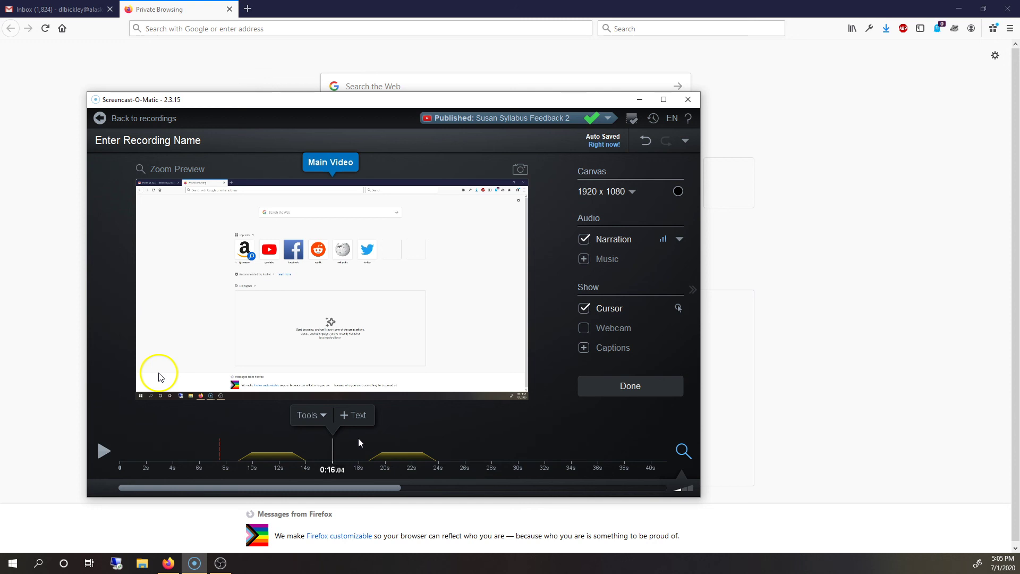
Step: Add a 3-second blur overlay at 0:16.04 and stretch it over the row of site shortcuts on the recorded page
left_click(317, 412)
mouse_move(319, 304)
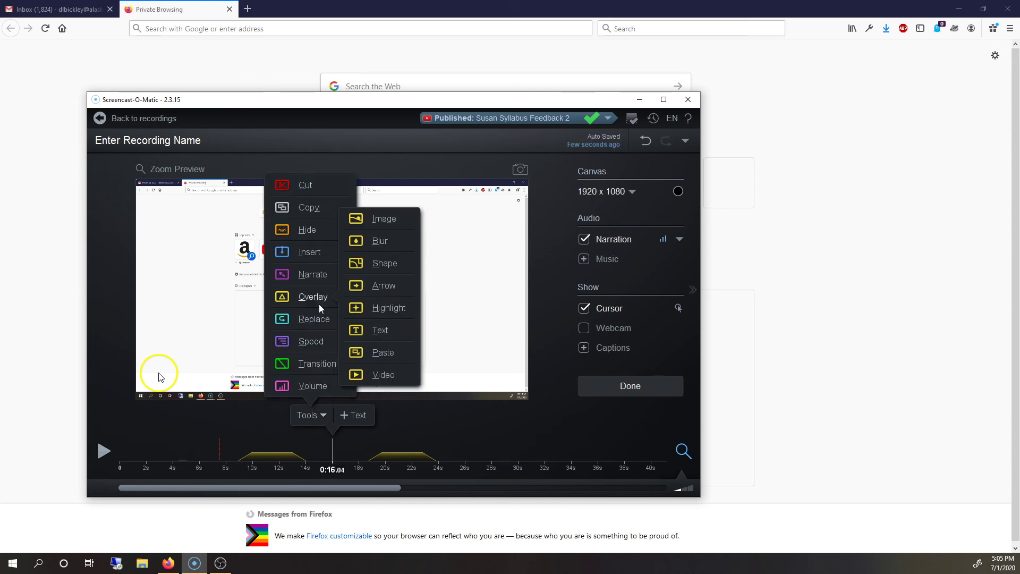
left_click(382, 242)
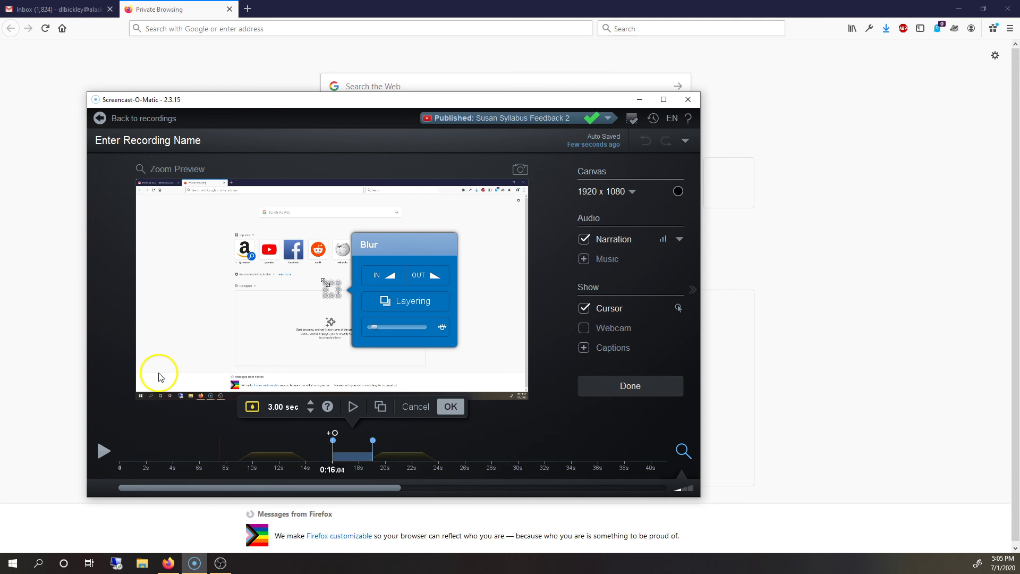
left_click_drag(322, 281, 207, 216)
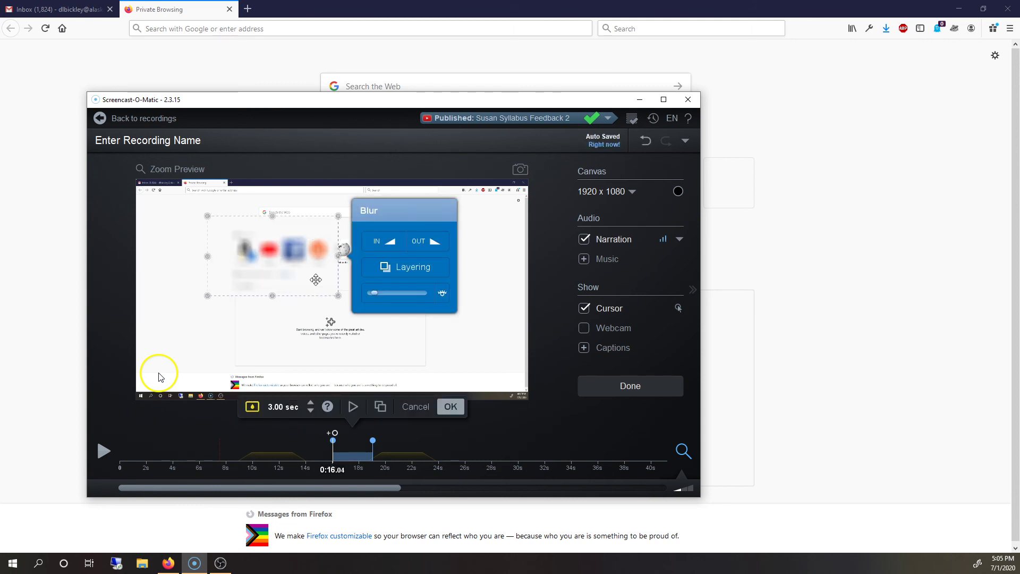
left_click_drag(340, 293, 449, 323)
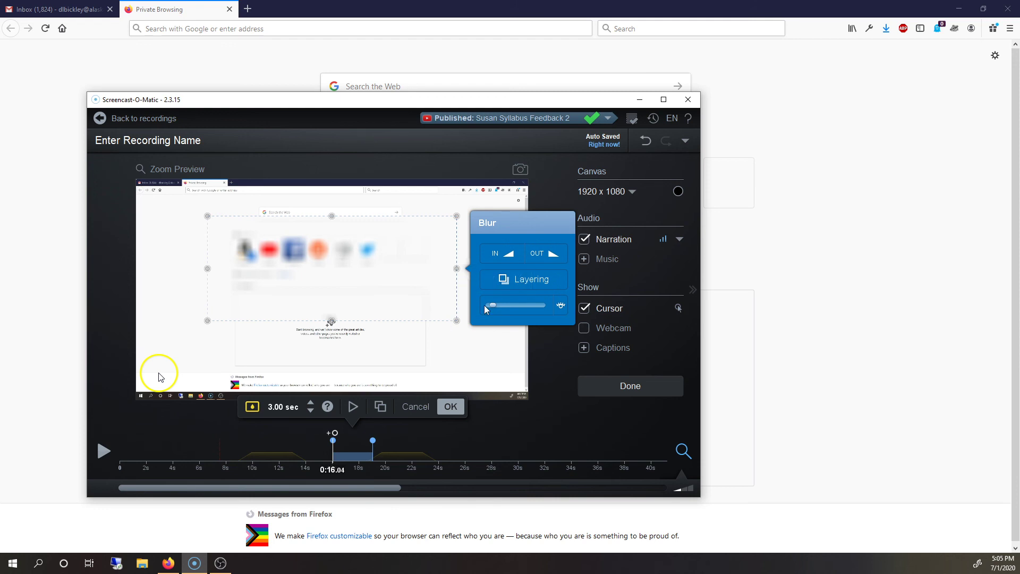
Step: Compare the blur's opacity at 100%, 8% and slightly weaker, finishing with the opacity at its maximum
mouse_move(486, 307)
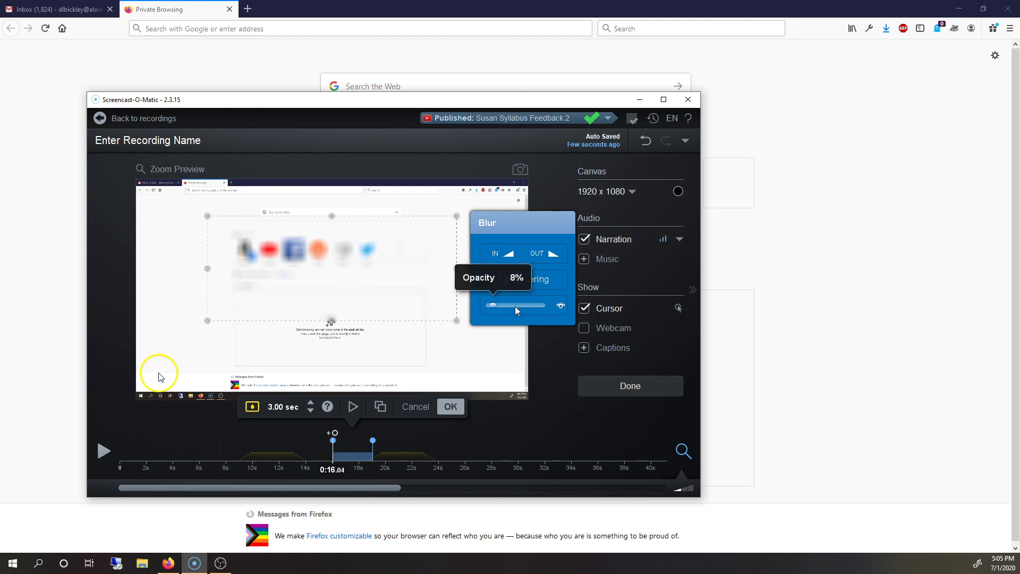
left_click_drag(493, 304, 546, 305)
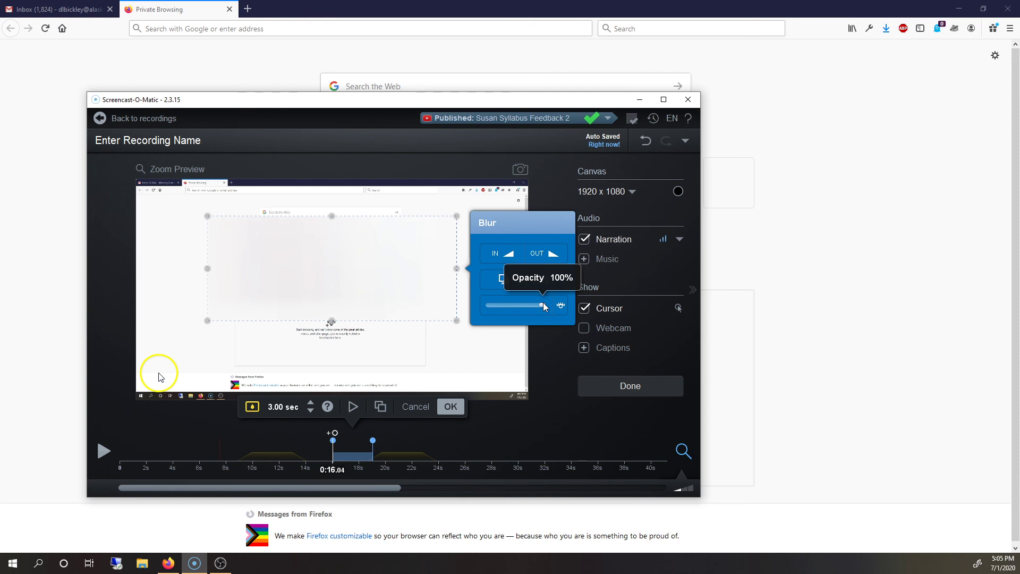
left_click_drag(542, 307, 490, 306)
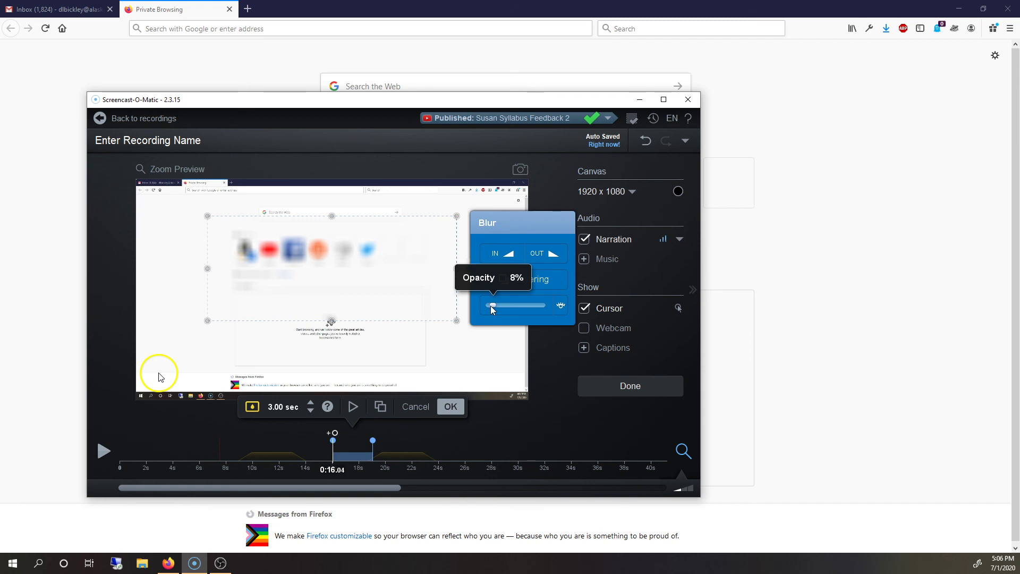
left_click_drag(491, 307, 489, 307)
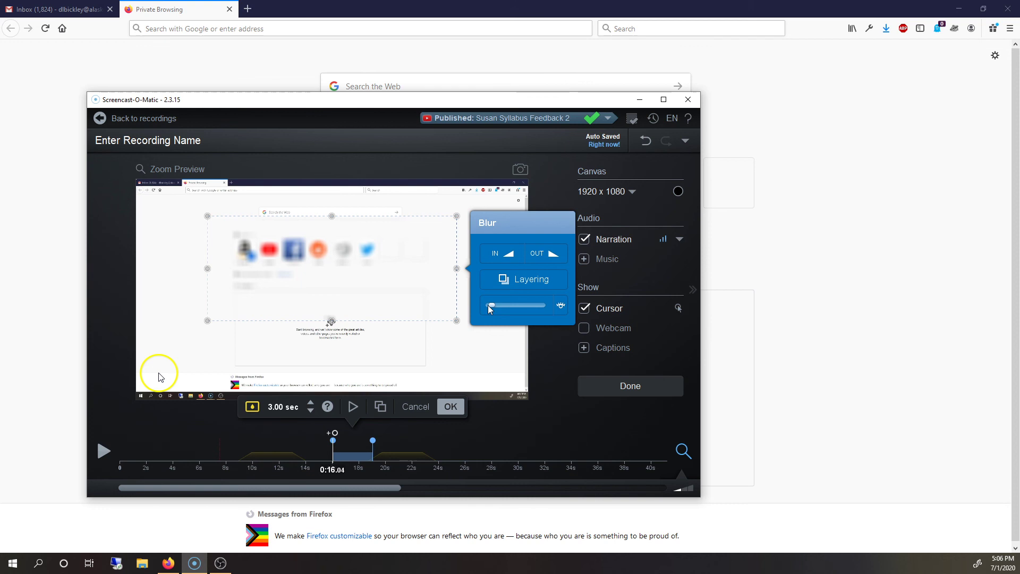
left_click_drag(489, 307, 565, 304)
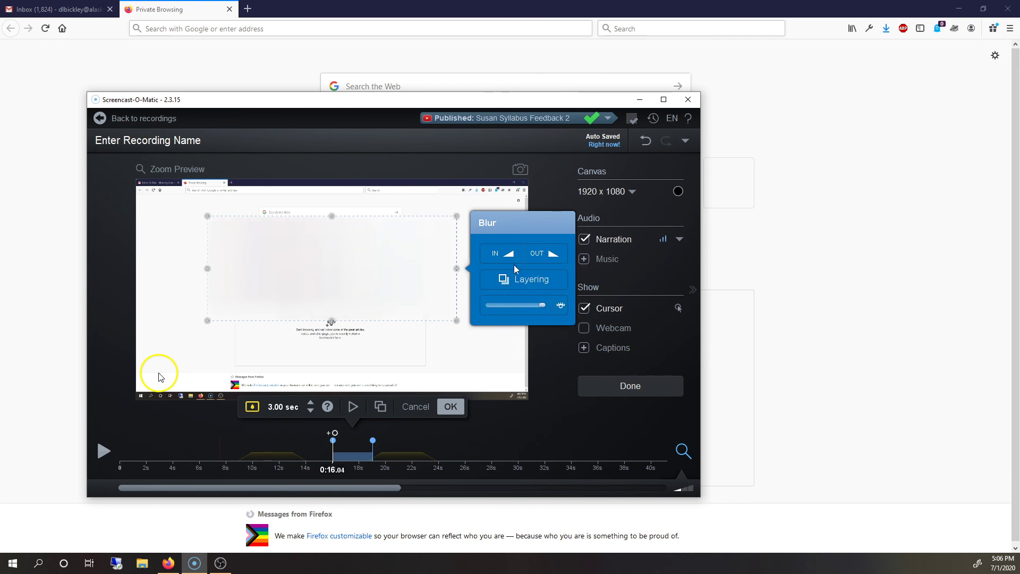
Step: Scrub around the start of the blur to preview its entrance, then accept the blur overlay with the playhead at 0:14.80
left_click(338, 449)
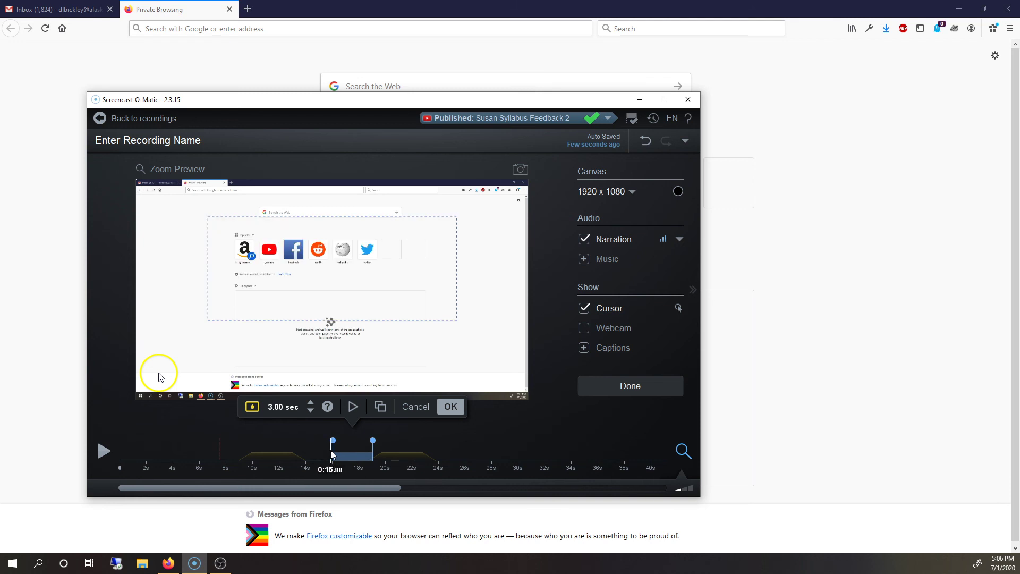
left_click(329, 453)
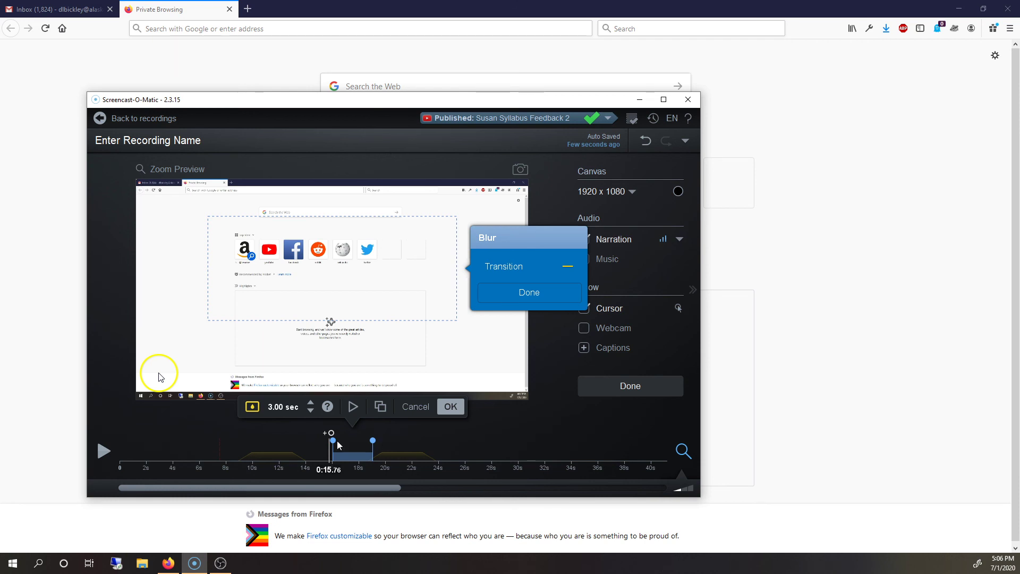
left_click(320, 449)
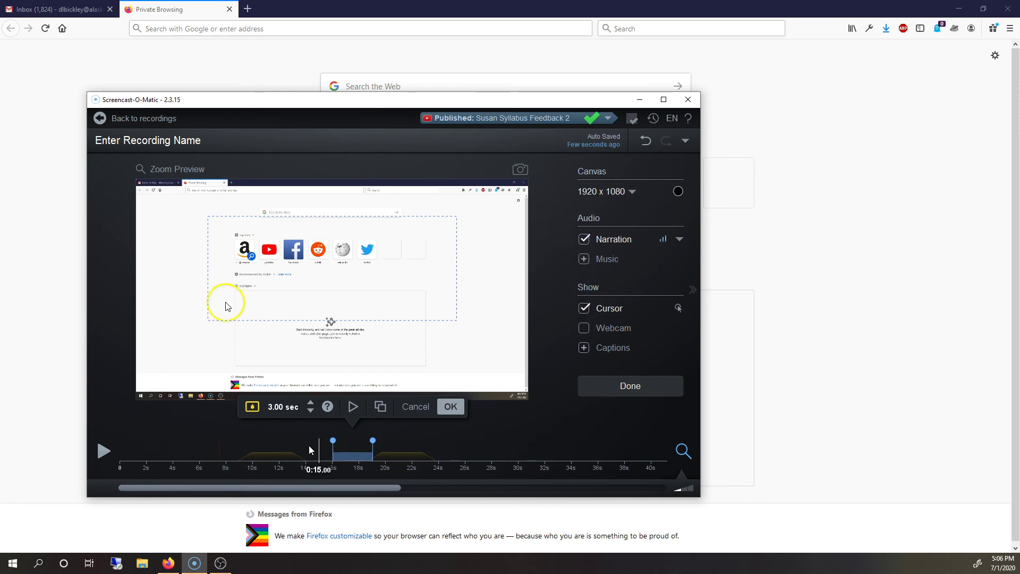
left_click(357, 448)
left_click_drag(358, 449, 314, 451)
left_click(315, 446)
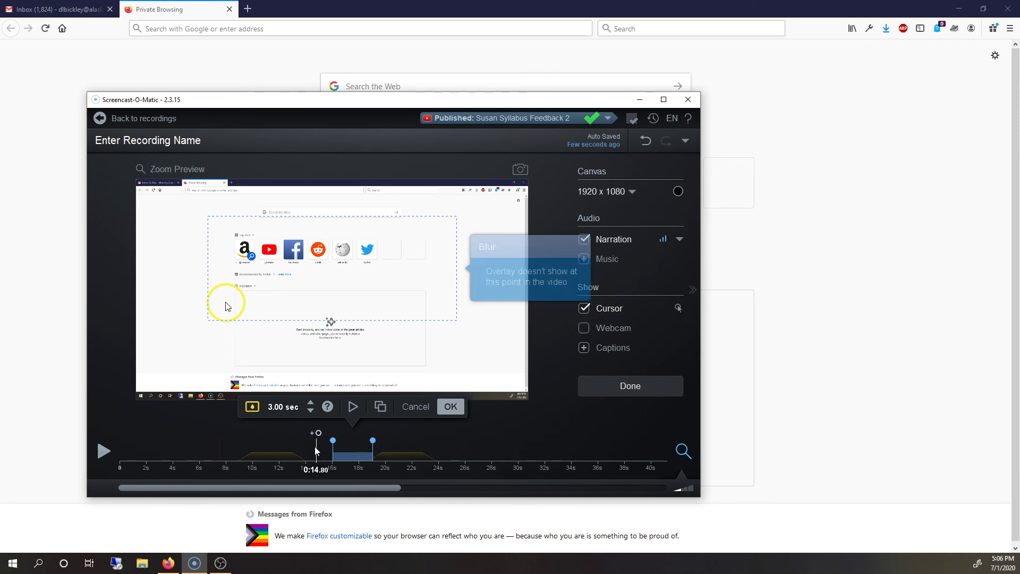
left_click(449, 407)
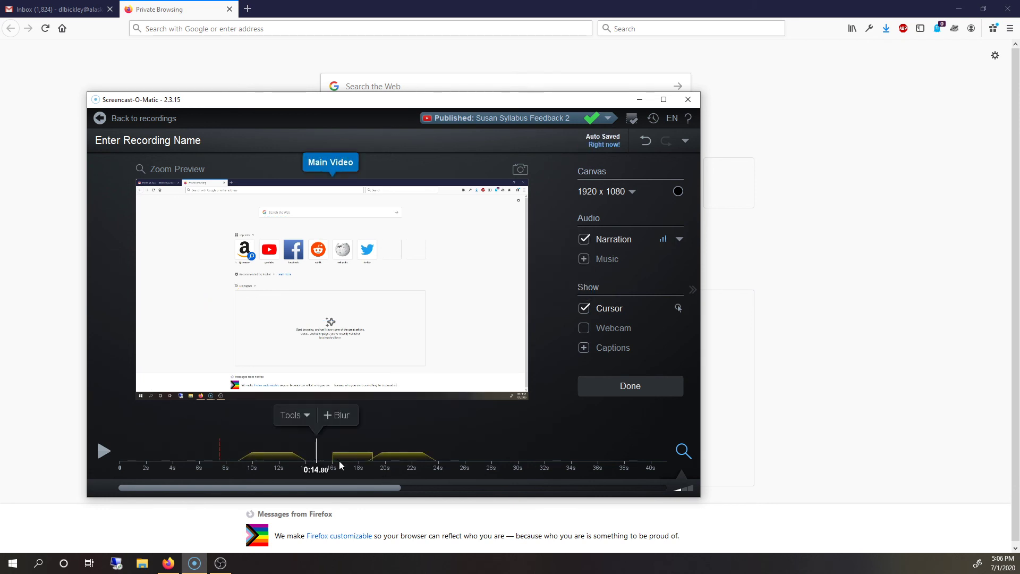
left_click(308, 419)
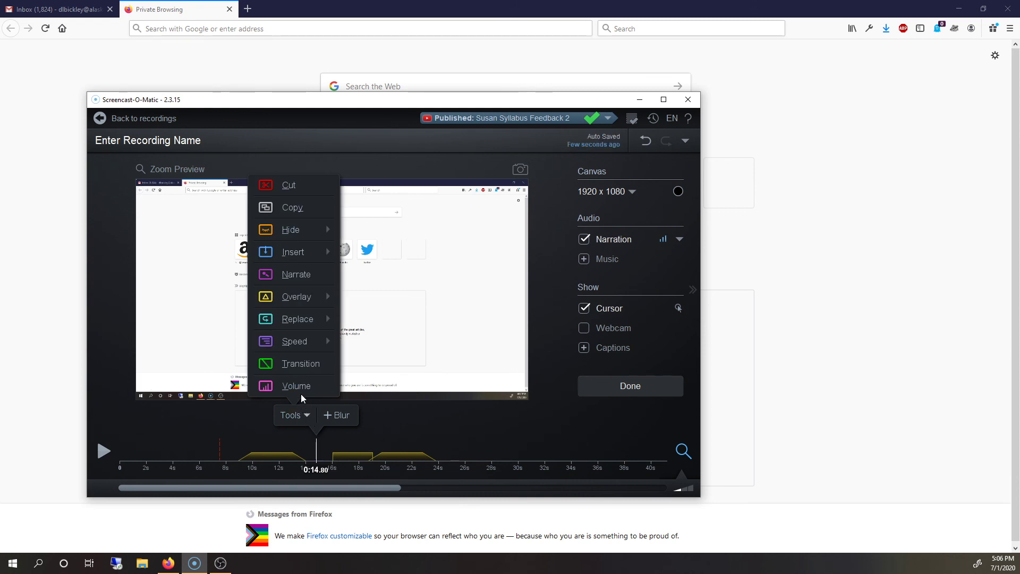
mouse_move(295, 282)
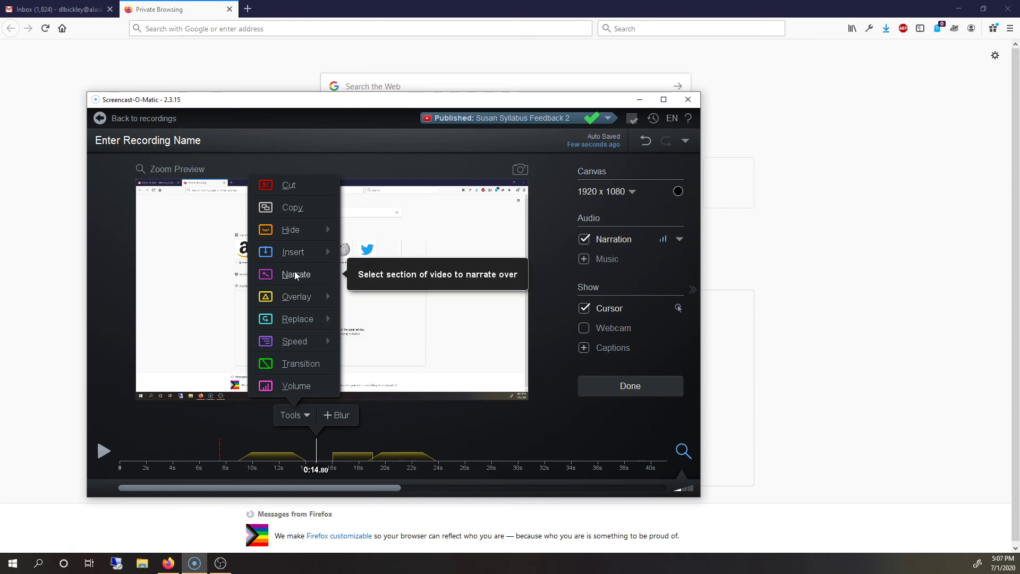
mouse_move(299, 319)
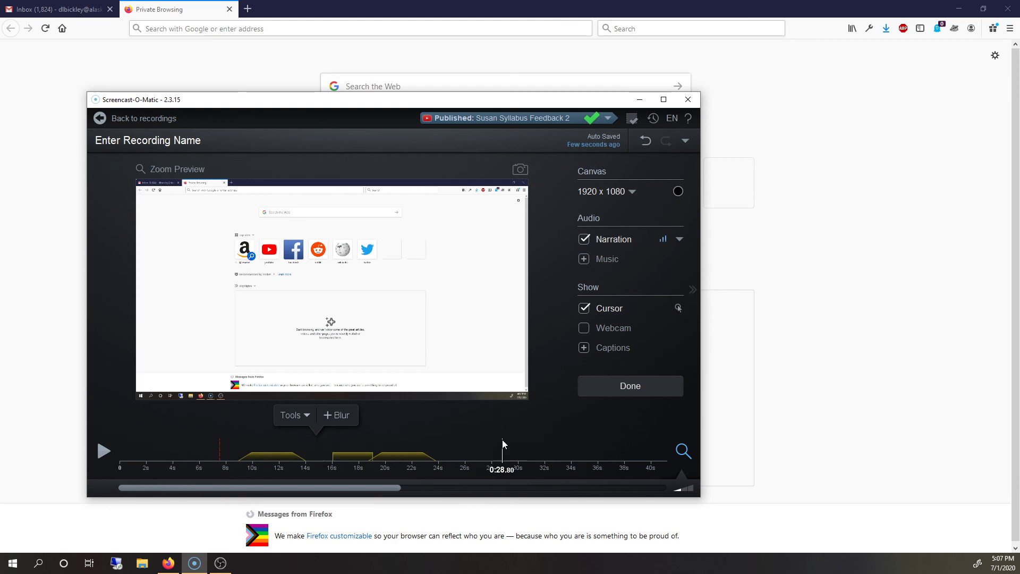
Step: Replace the 3-second section from 0:33.44 to 0:36.44 with a freeze frame of its start, keeping the cursor frozen
left_click_drag(502, 444, 563, 449)
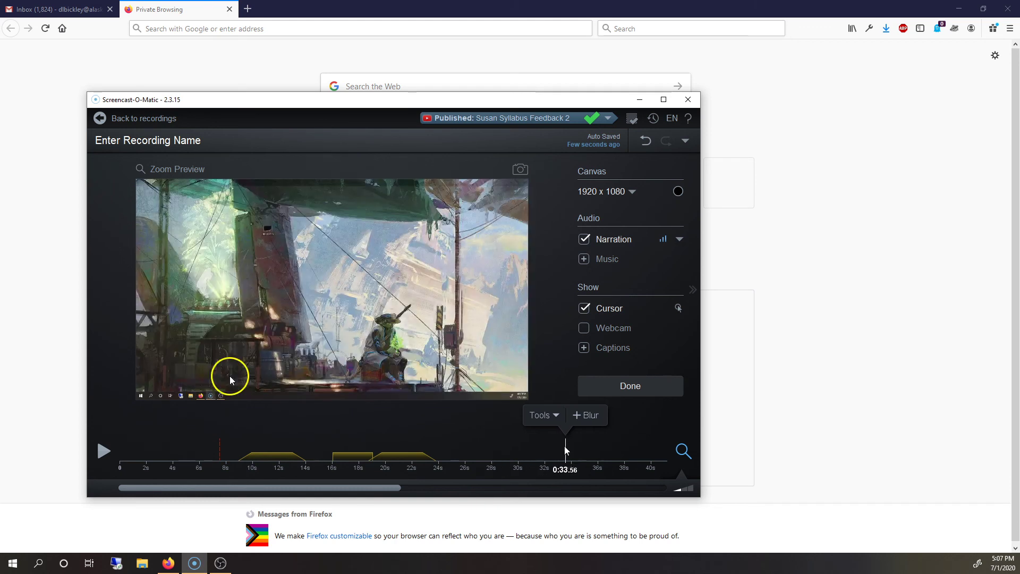
left_click(547, 417)
mouse_move(555, 319)
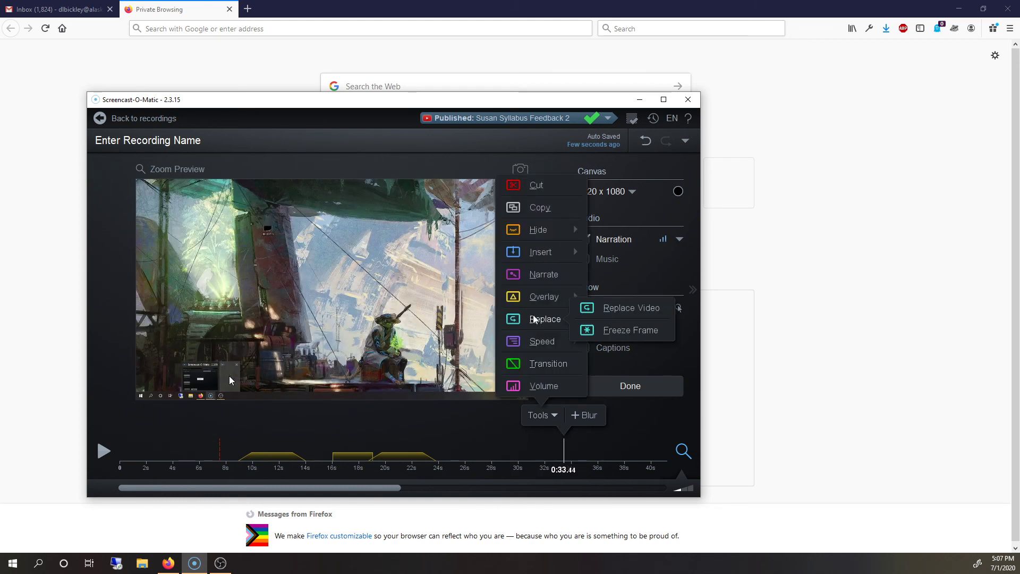
left_click(616, 330)
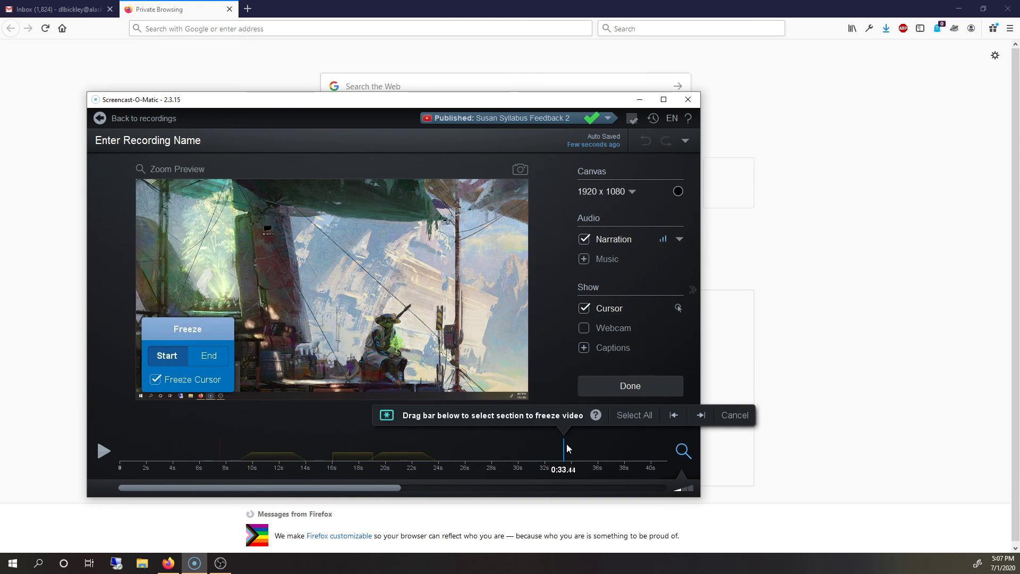
left_click_drag(565, 444, 605, 444)
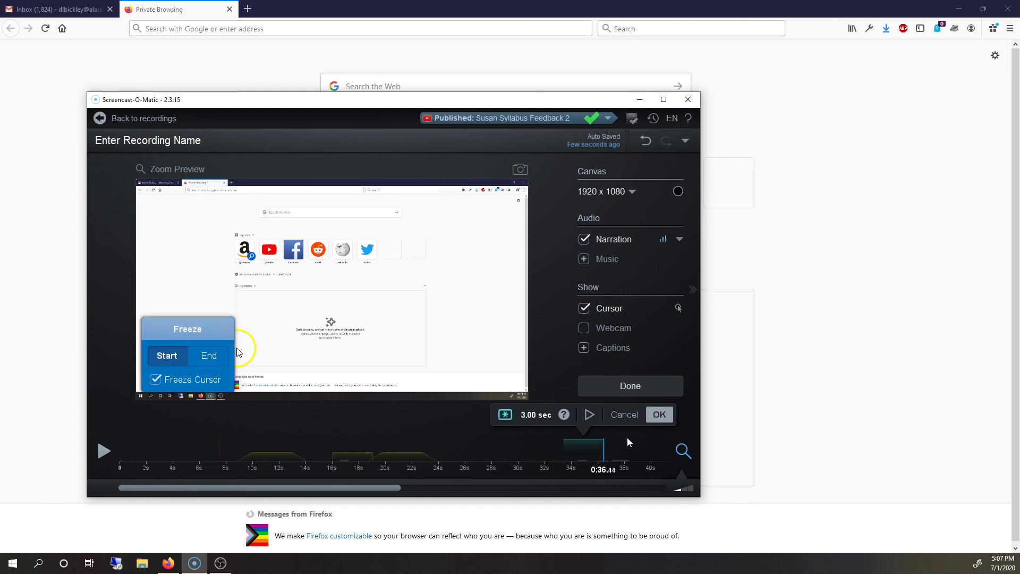
left_click(660, 417)
Step: Scrub through the freeze-frame section to check it, then reopen its settings at 0:34.84 and cancel without changes
left_click(589, 447)
mouse_move(590, 448)
left_mouse_down()
mouse_move(571, 449)
mouse_move(604, 449)
left_mouse_up()
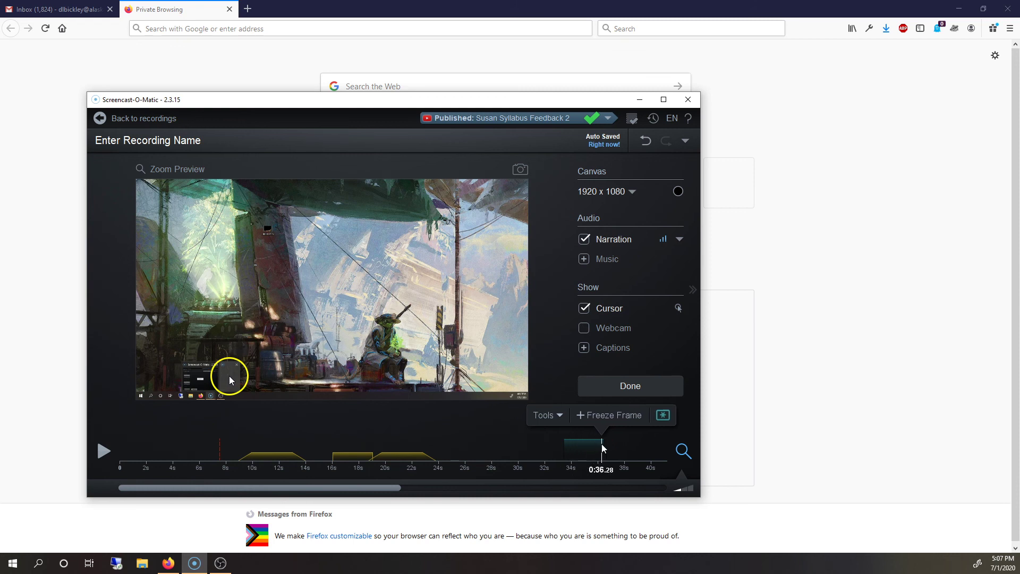
left_click(576, 457)
mouse_move(576, 457)
left_mouse_down()
mouse_move(560, 457)
mouse_move(592, 459)
mouse_move(560, 463)
mouse_move(564, 451)
mouse_move(582, 451)
left_mouse_up()
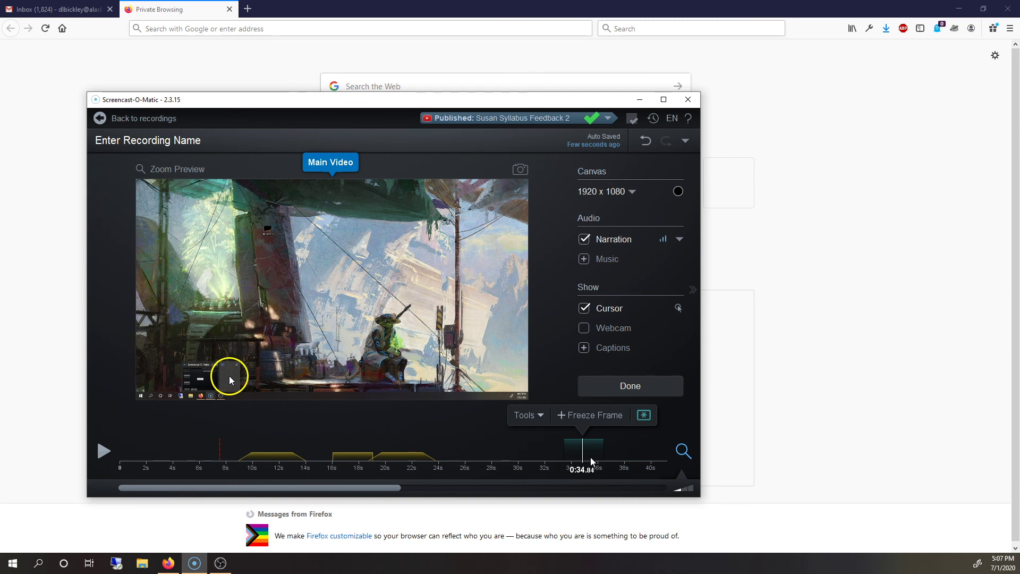
left_click(644, 414)
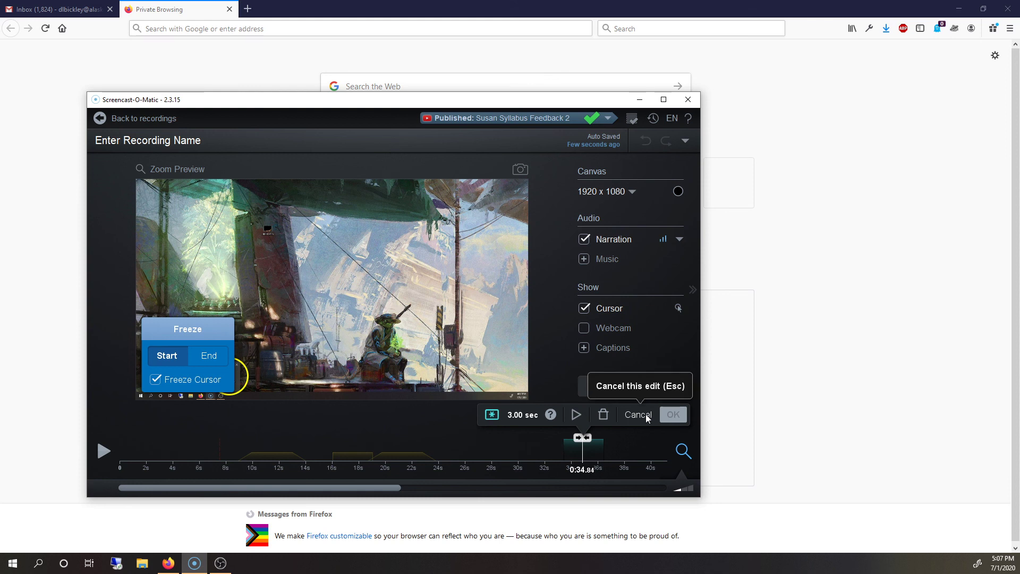
left_click(645, 413)
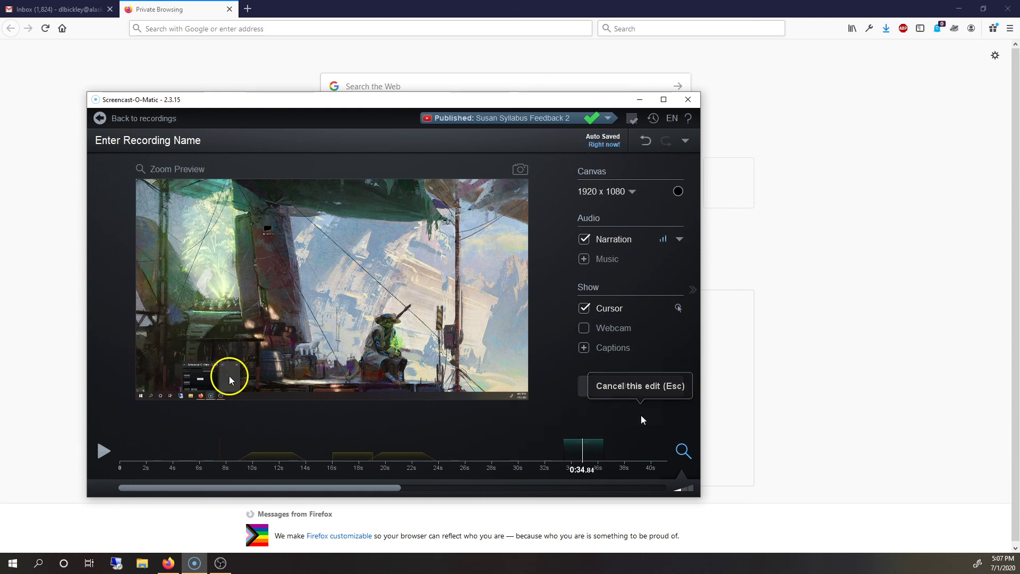
Step: Add a 3-second highlight overlay at 0:25.12 and resize it to frame the row of site shortcuts
left_click(465, 455)
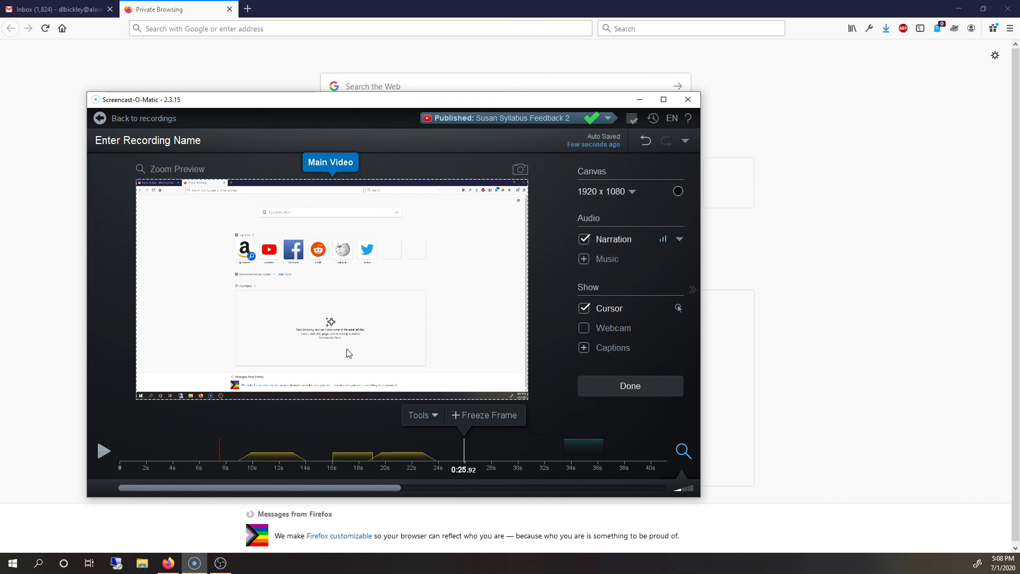
left_click(451, 439)
left_click(422, 417)
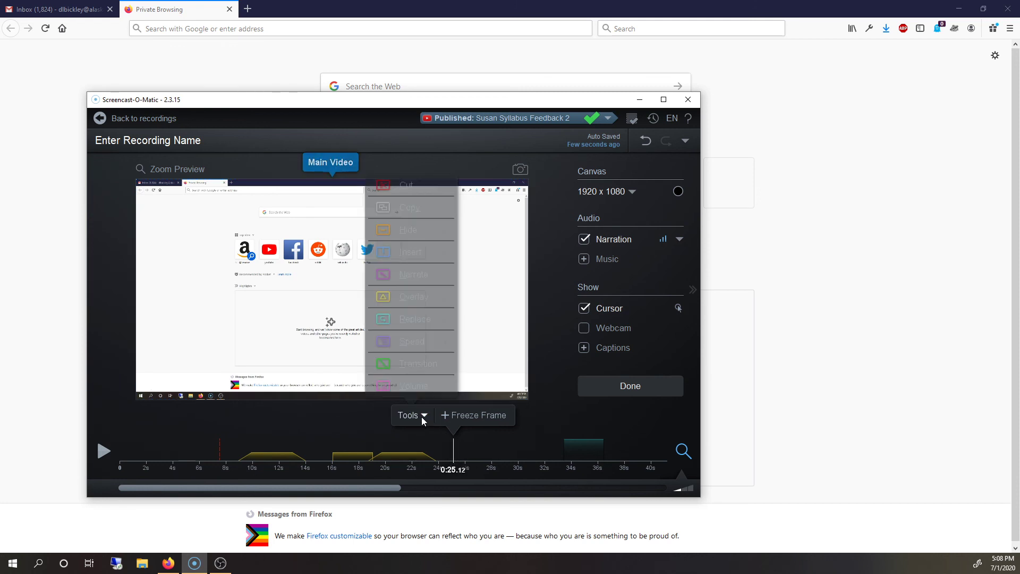
mouse_move(425, 299)
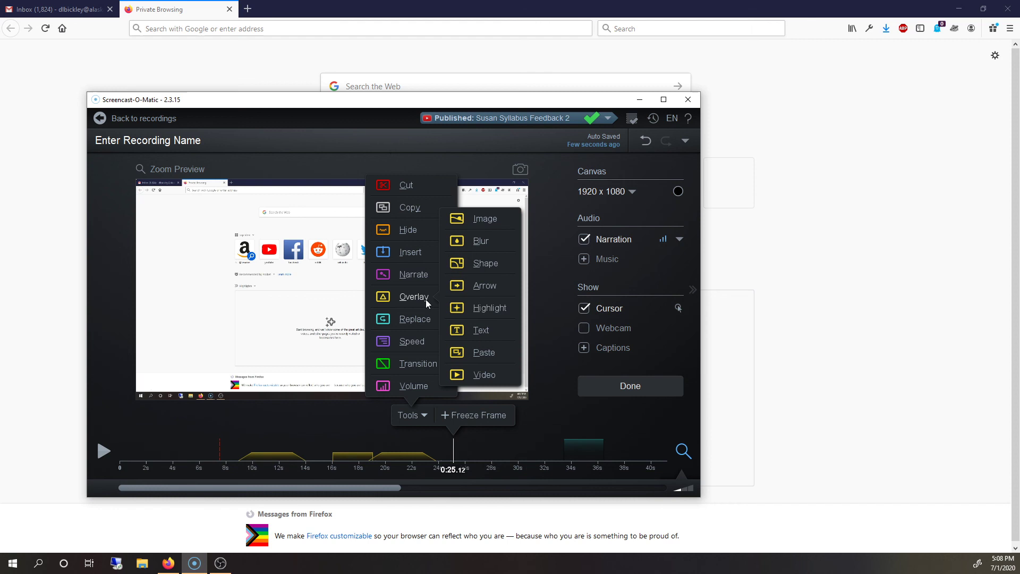
left_click(482, 307)
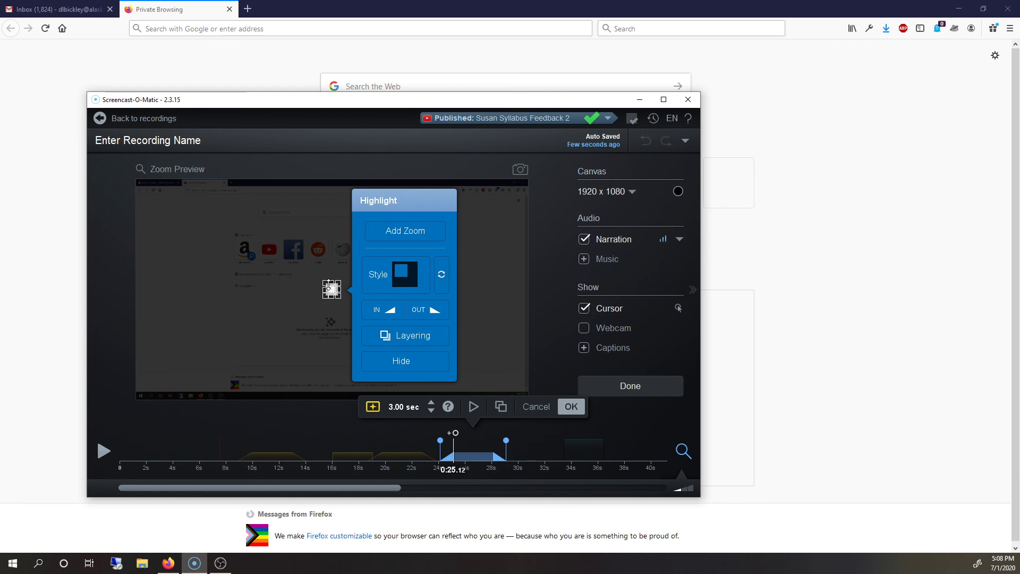
left_click_drag(323, 282, 169, 208)
left_click_drag(339, 253, 391, 249)
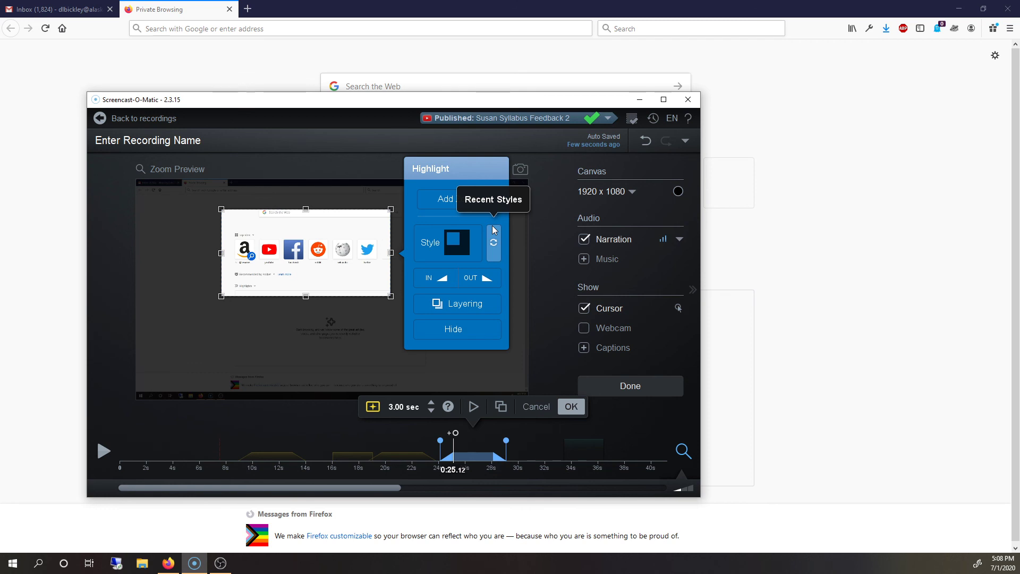
Step: Accept the highlight overlay over the site shortcuts and scrub through it to 0:28.92 to preview its effect and fade-out
left_click(576, 406)
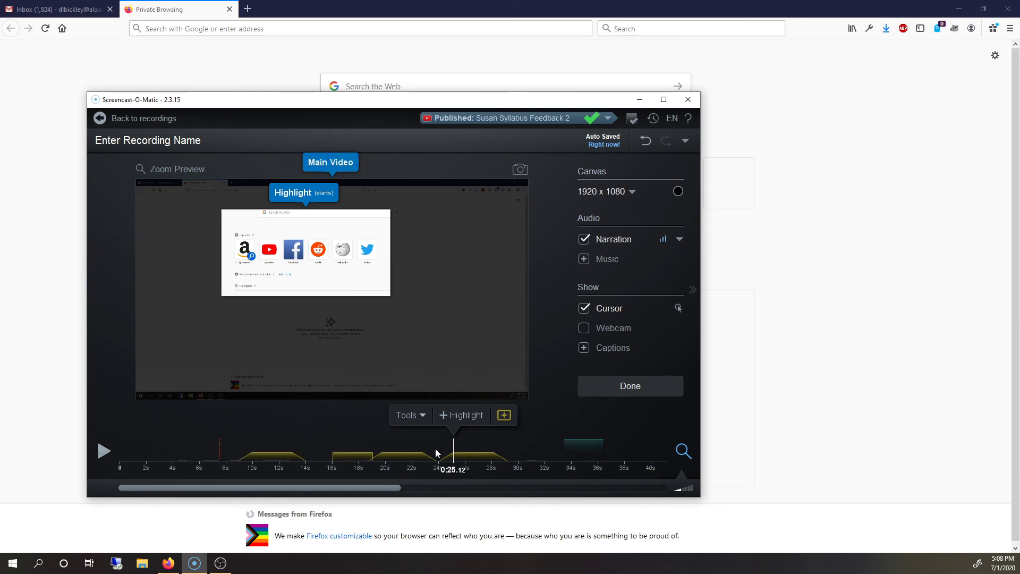
left_click_drag(431, 445, 476, 448)
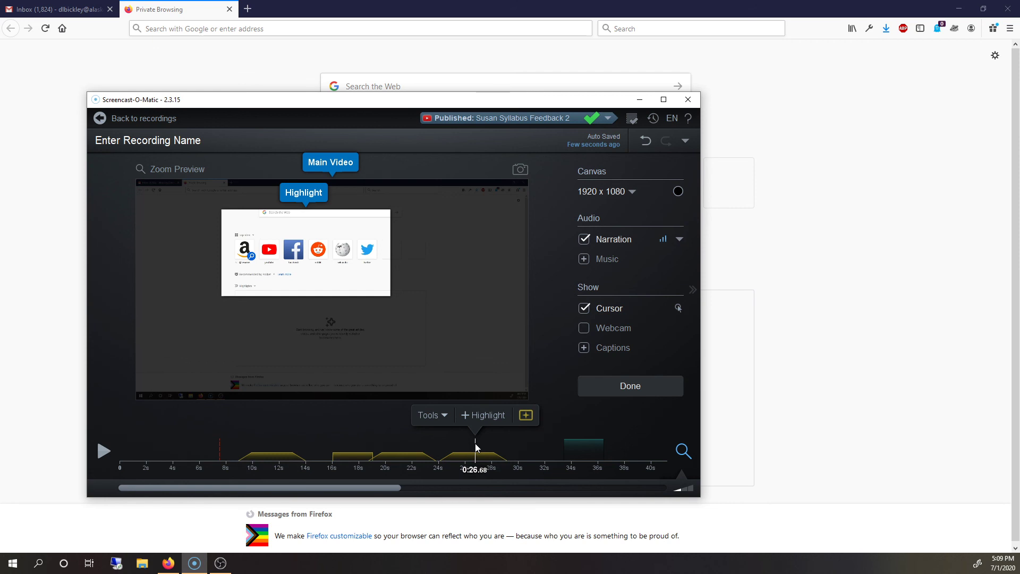
left_click_drag(475, 448, 507, 453)
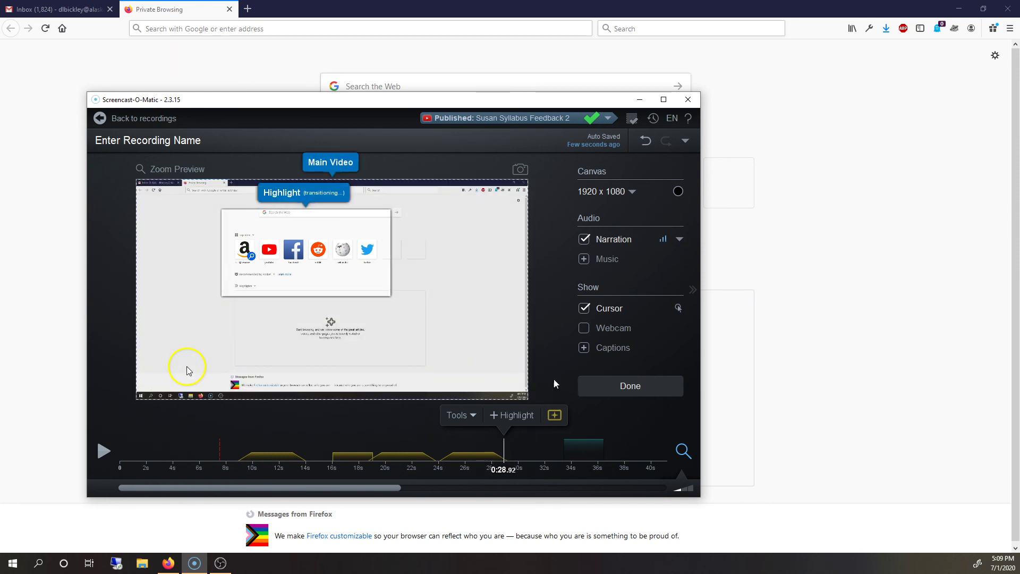
Step: Turn off the cursor display for the recording and turn it back on
left_click(585, 309)
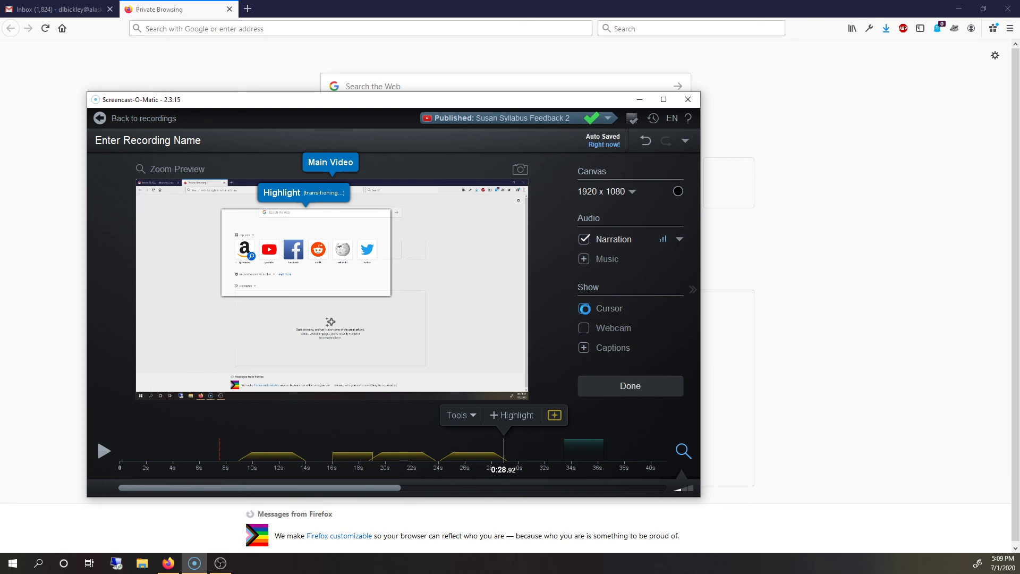
left_click(586, 309)
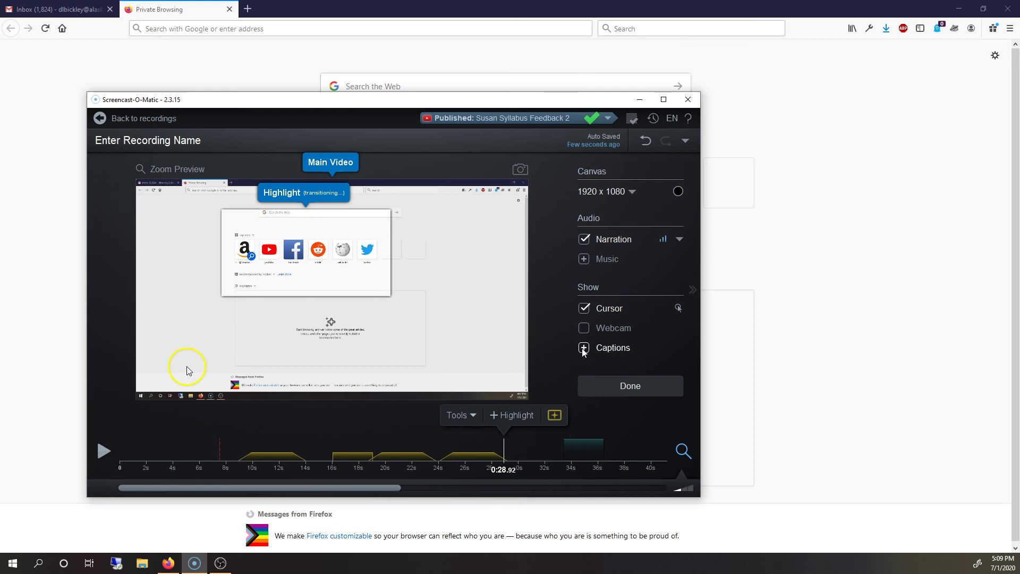
Step: Examine the Add Captions starting choices, selecting Captions from file and Blank Captions in turn, and cancel without adding captions
left_click(583, 349)
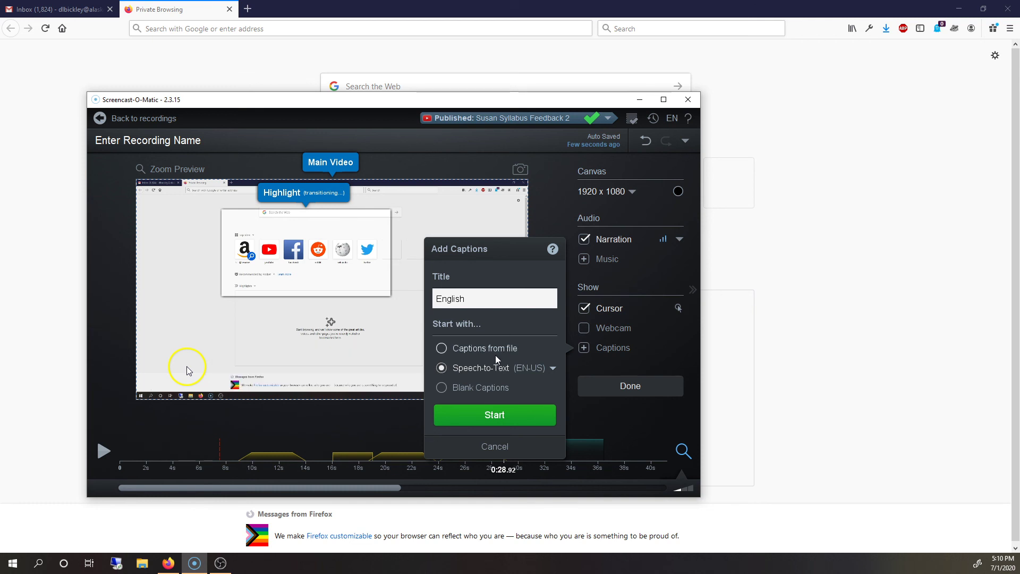
left_click(442, 349)
left_click(503, 456)
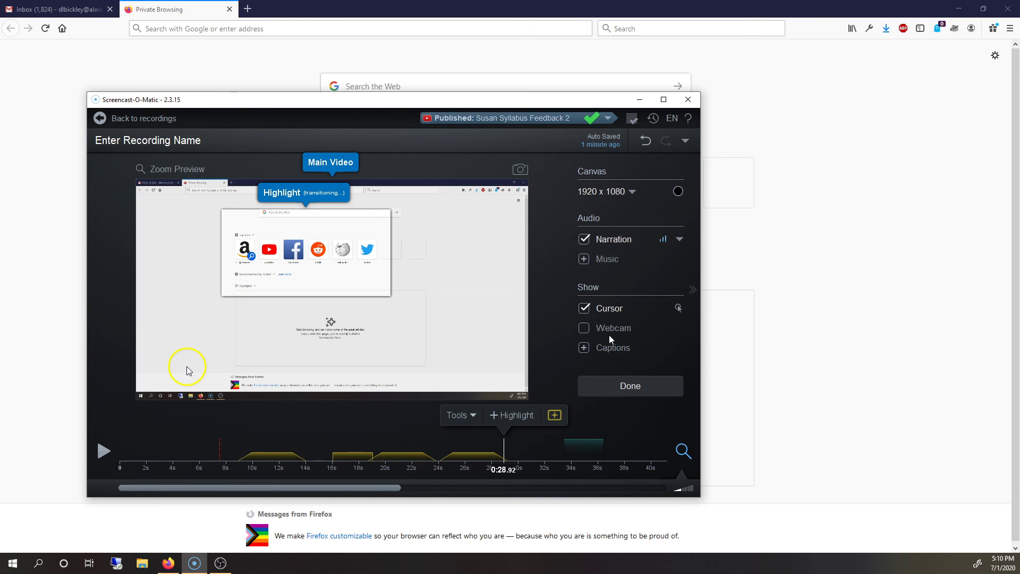
left_click(584, 350)
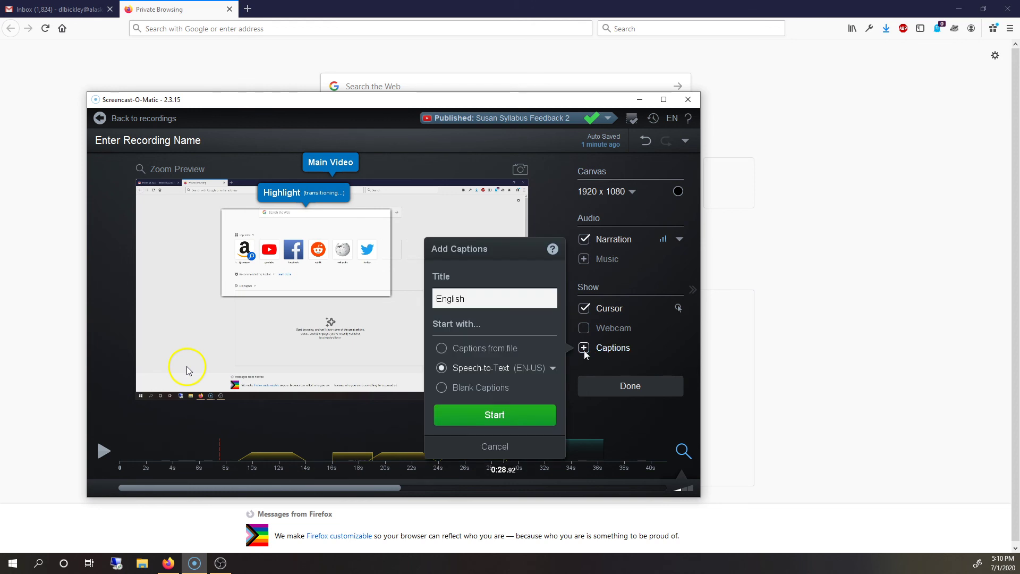
left_click(442, 389)
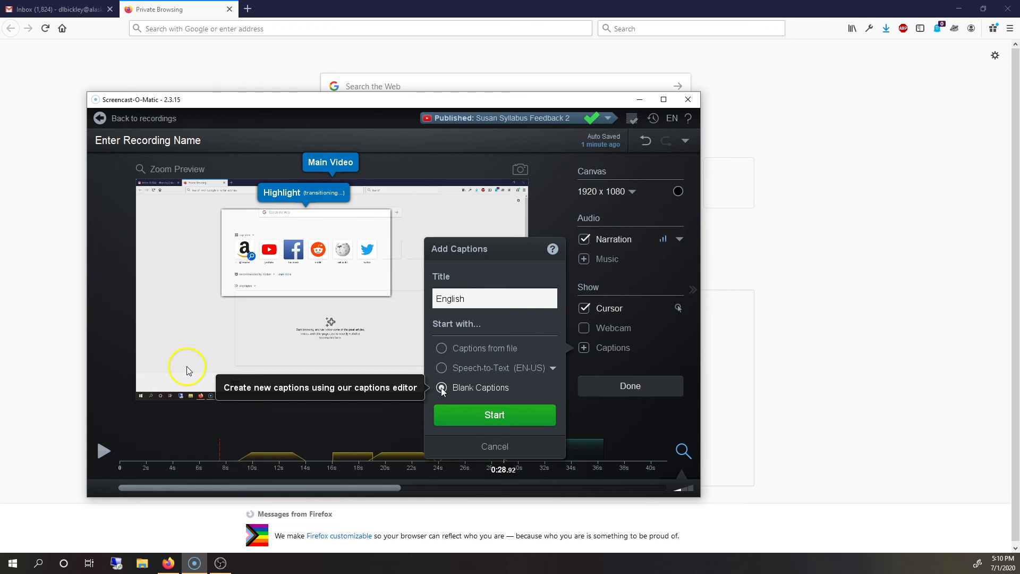
left_click(507, 447)
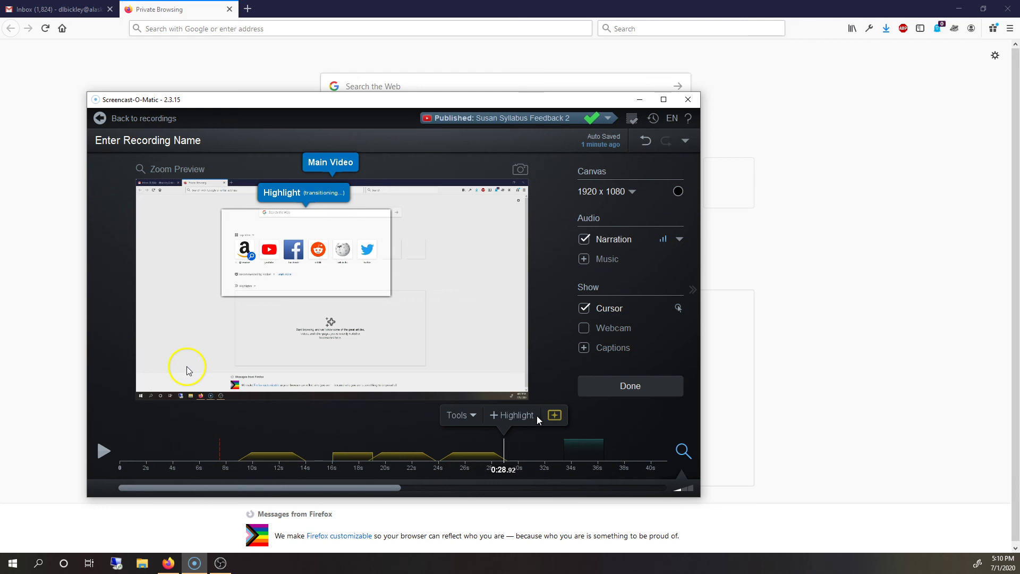
left_click(584, 348)
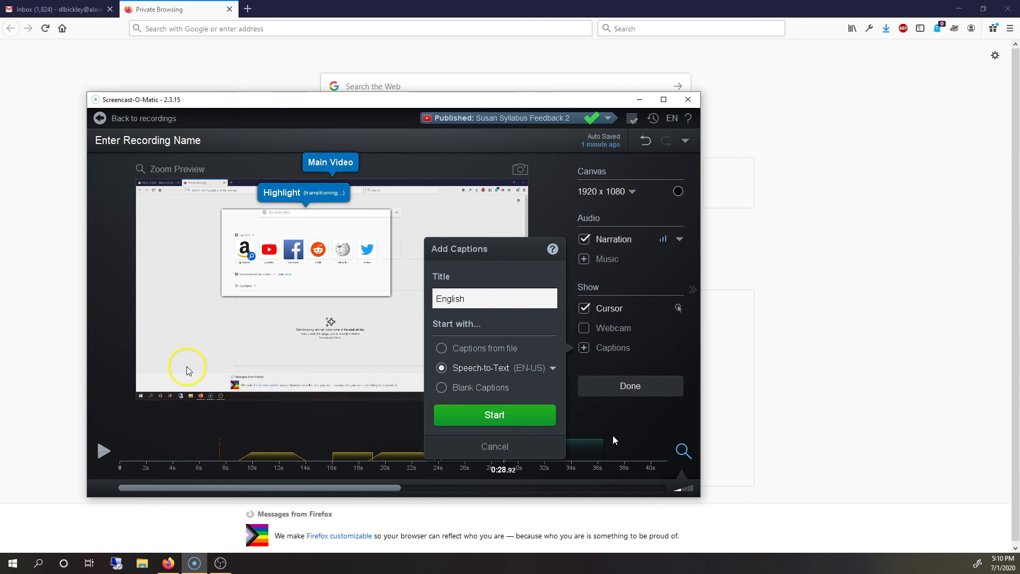
left_click(524, 450)
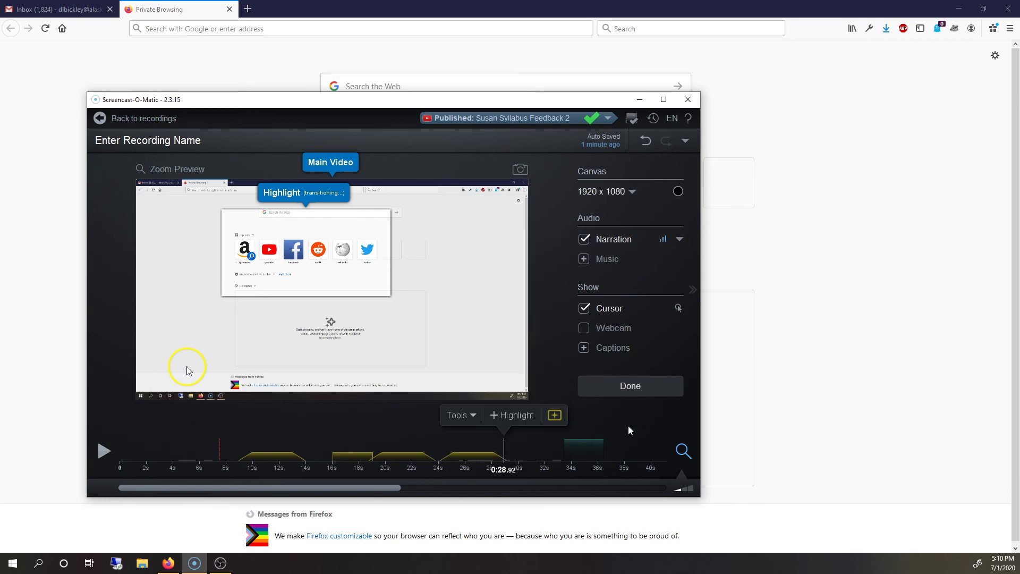
Step: Insert a new recording at 0:05.24 and start capturing the full screen
left_click(190, 446)
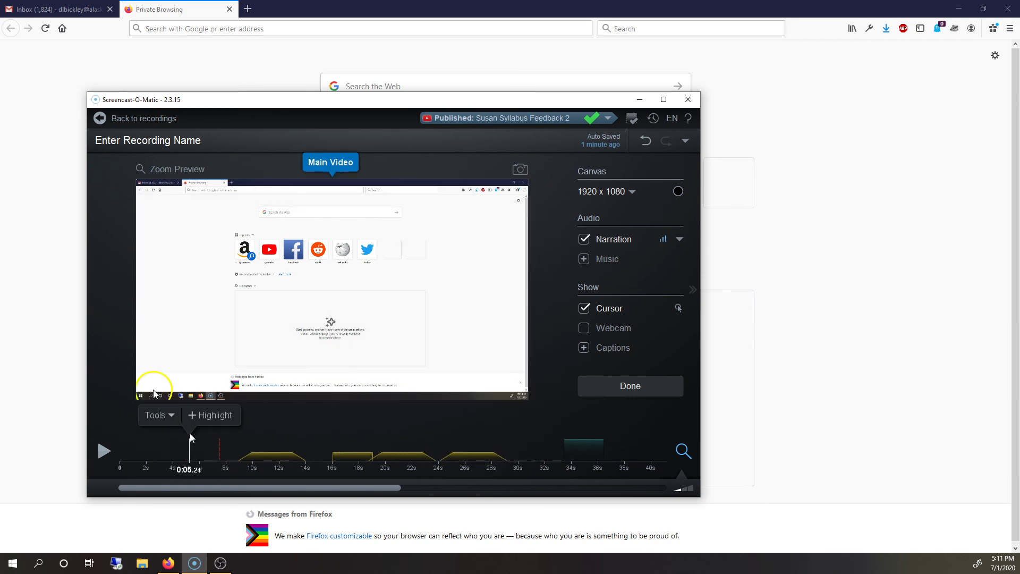
left_click(159, 415)
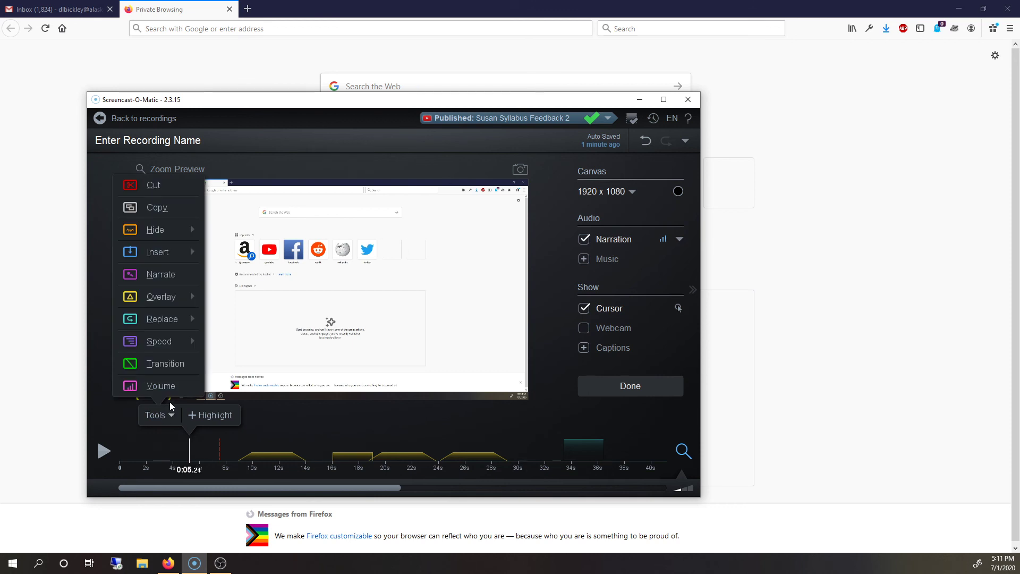
mouse_move(155, 255)
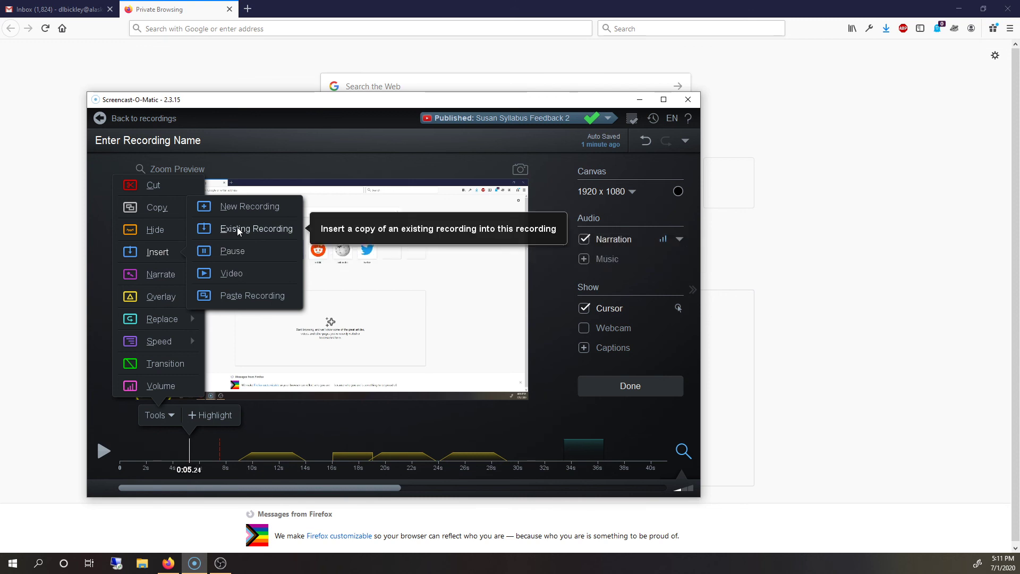
left_click(238, 212)
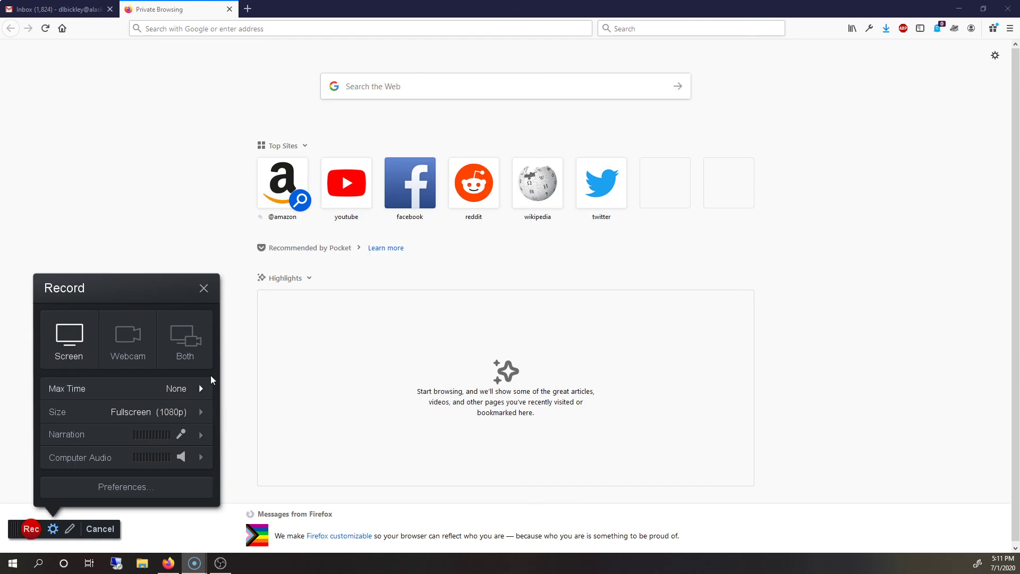
left_click(30, 528)
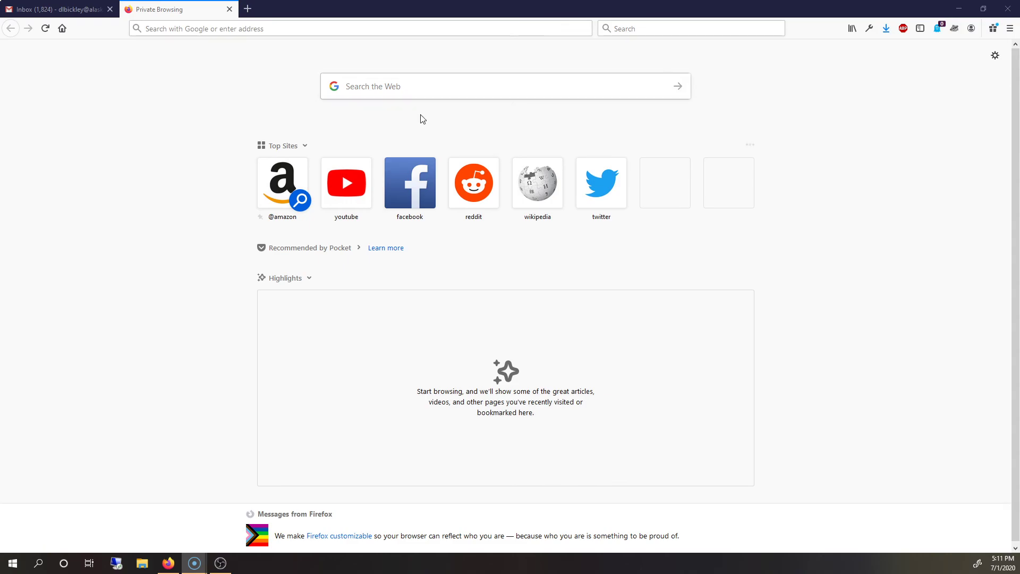
Step: Search the web for "skdjfadl;kgj" while recording, pause the capture and finish the new recording
left_click(417, 85)
type("skdjfadl;kgj")
key("Return")
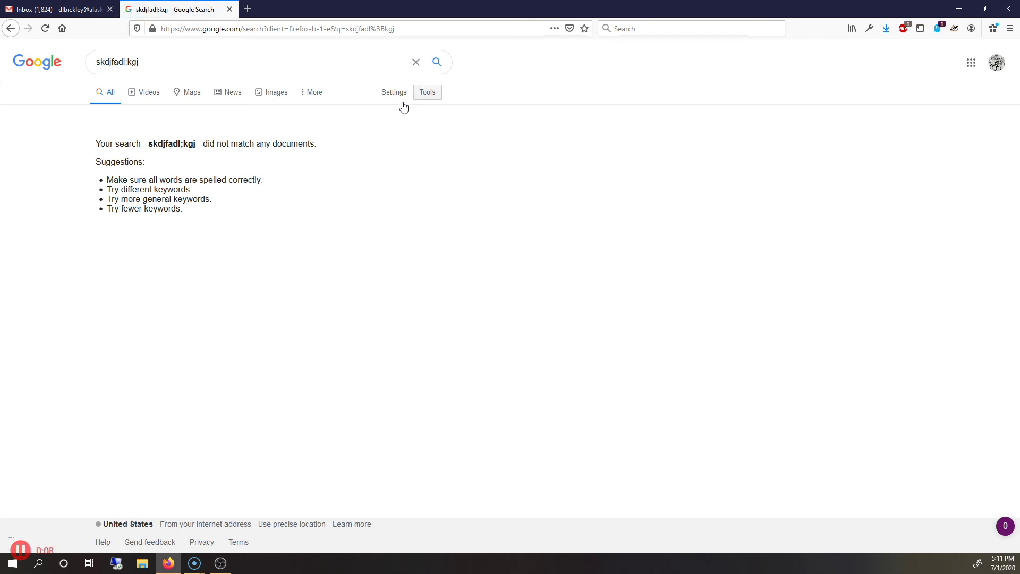
left_click(21, 549)
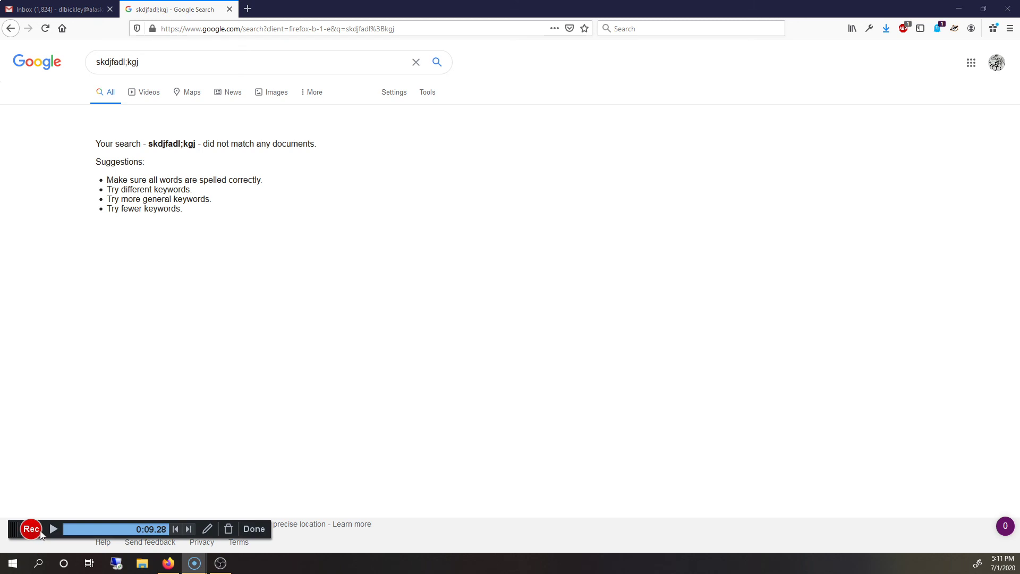
left_click(253, 529)
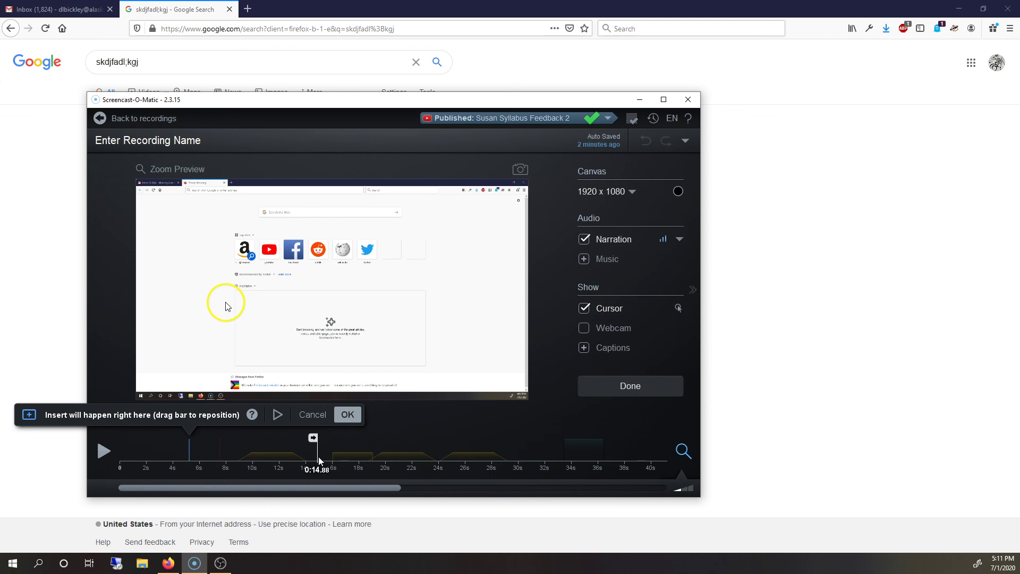
Step: Move the insertion point to 0:14.88, accept the inserted recording, and scrub the timeline back to 0:04.84
mouse_move(191, 445)
left_mouse_down()
mouse_move(266, 448)
mouse_move(186, 446)
left_mouse_up()
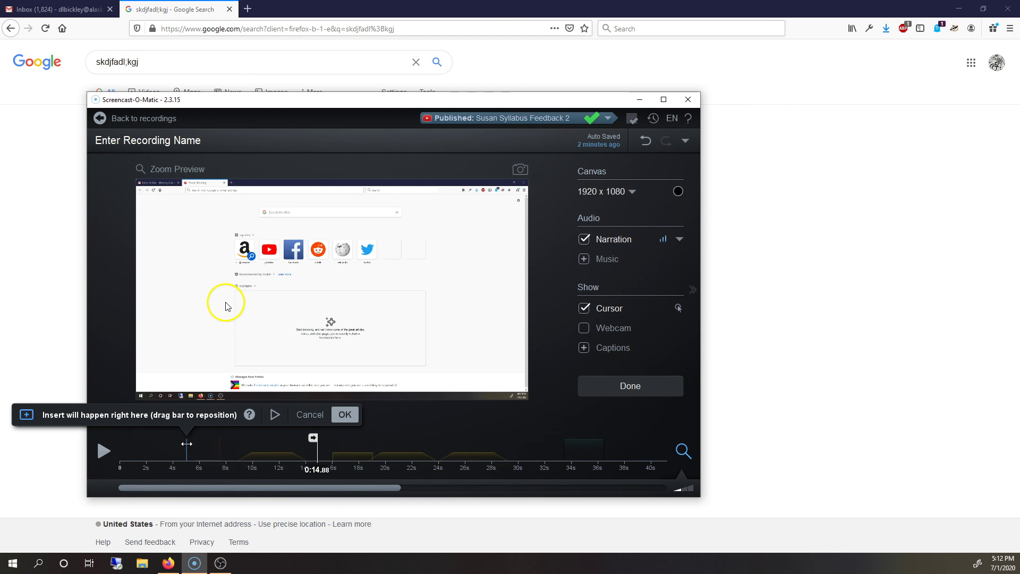
left_click_drag(186, 447, 316, 455)
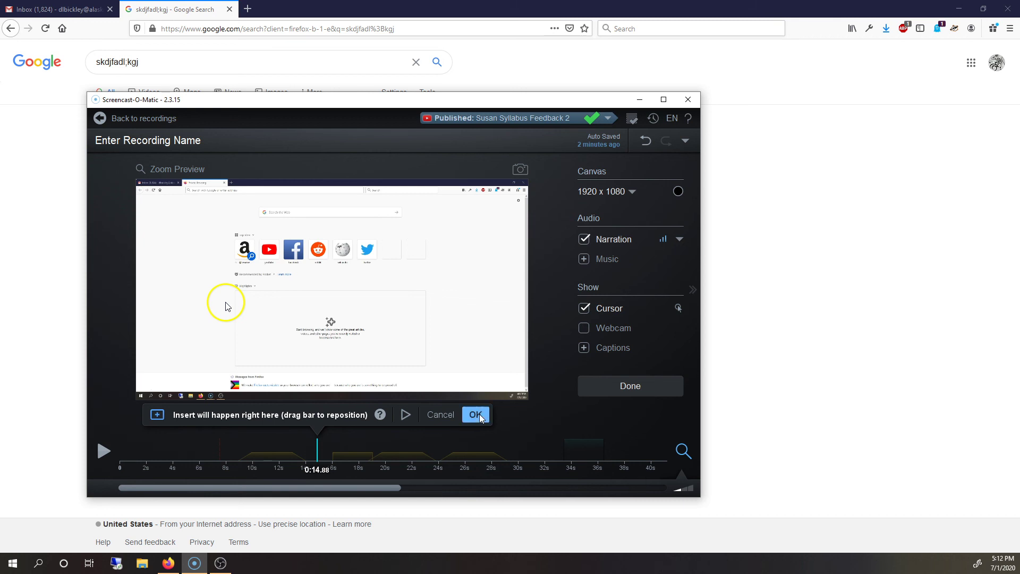
left_click(476, 415)
left_click(304, 446)
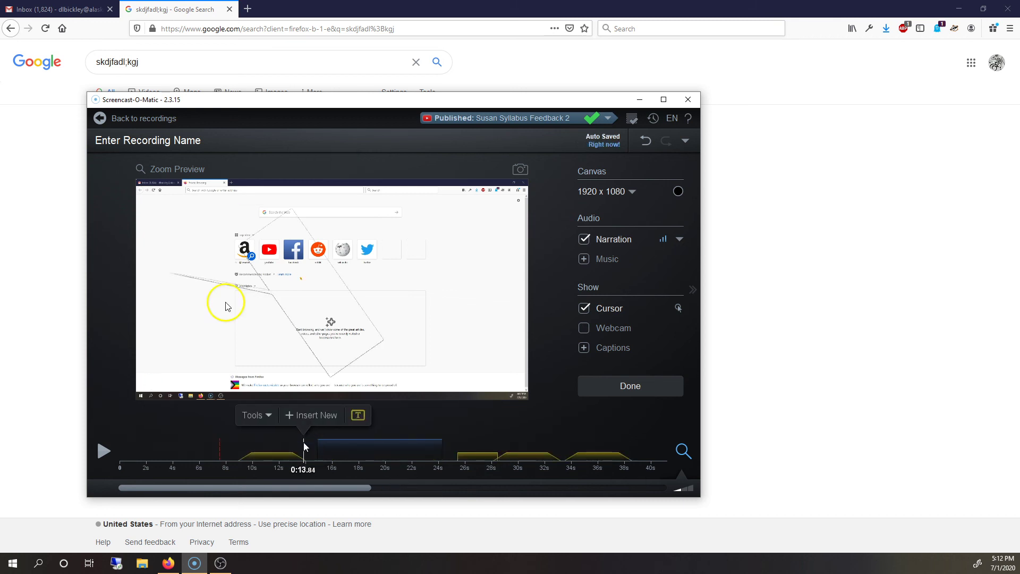
left_click_drag(305, 446, 185, 454)
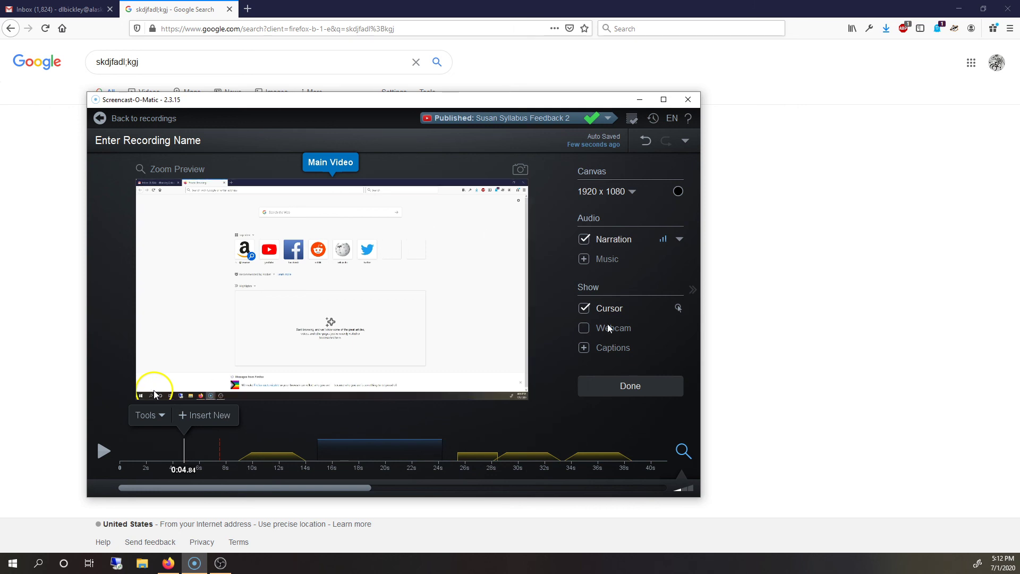
Step: Finish editing, review the video file publish options and quality choices, and go back without publishing
left_click(627, 384)
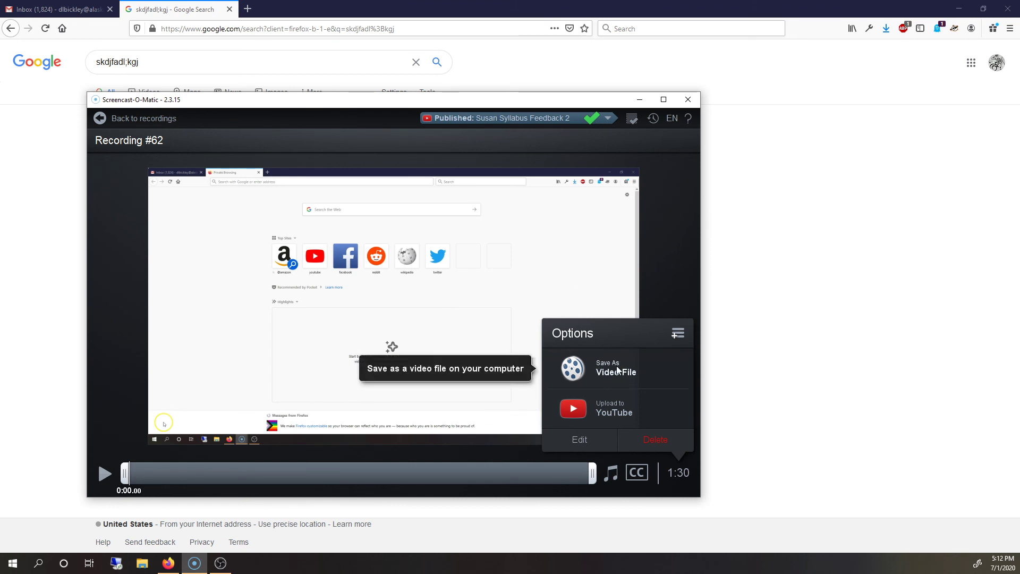
left_click(616, 366)
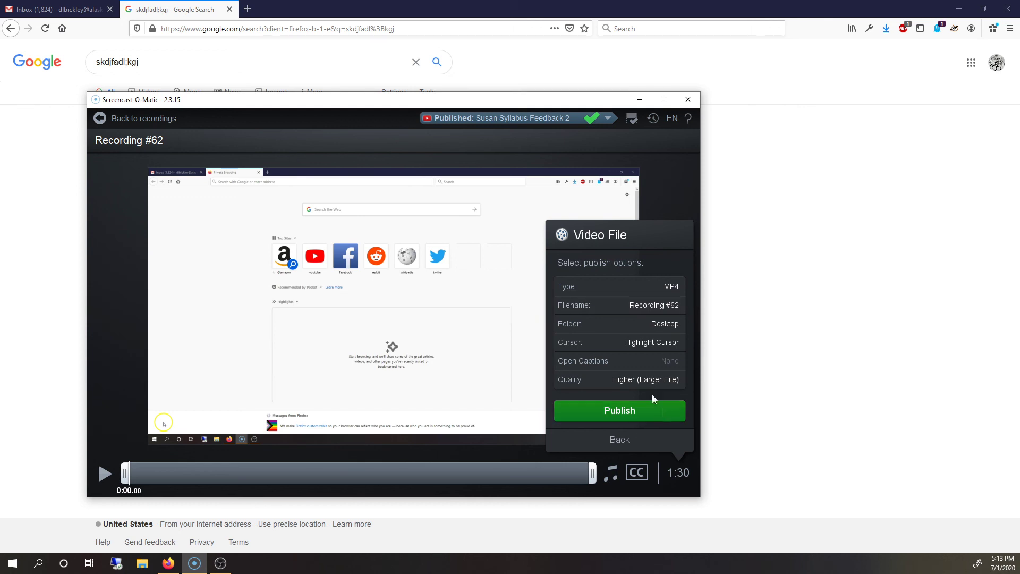
left_click(631, 382)
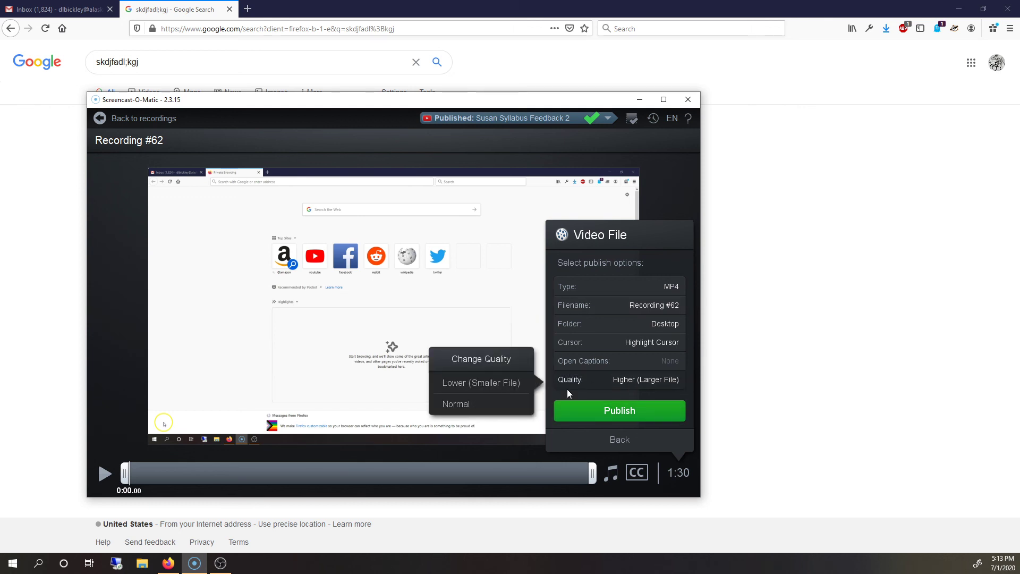
left_click(632, 374)
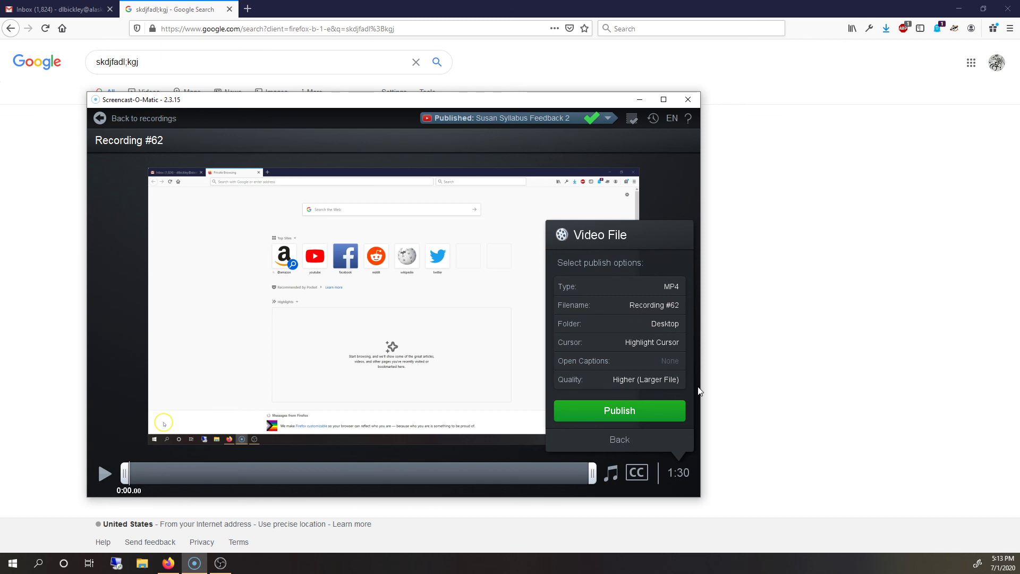
left_click(618, 438)
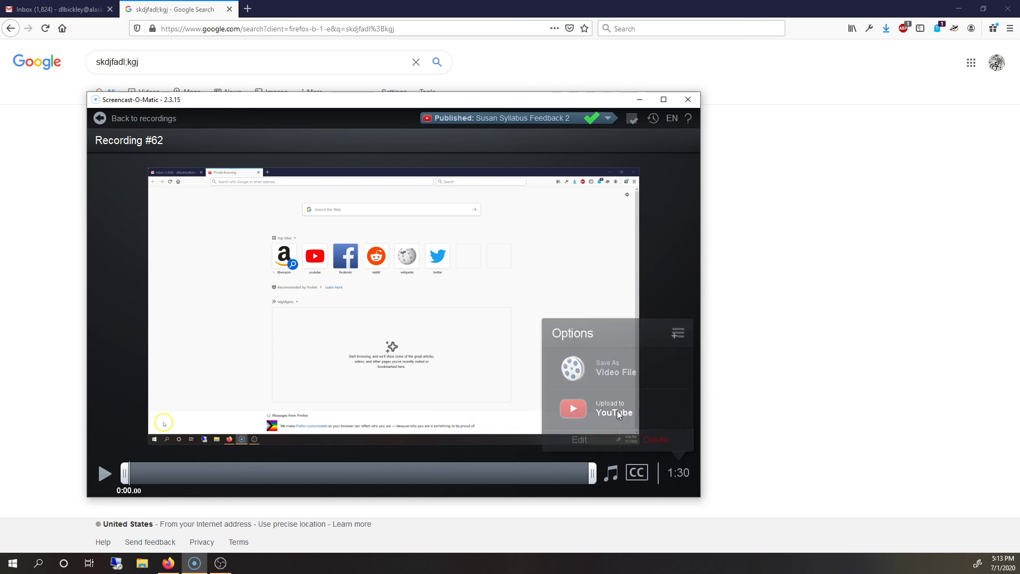
Step: Examine the YouTube upload options, including the alternative privacy settings, and keep the privacy as Unlisted
left_click(616, 412)
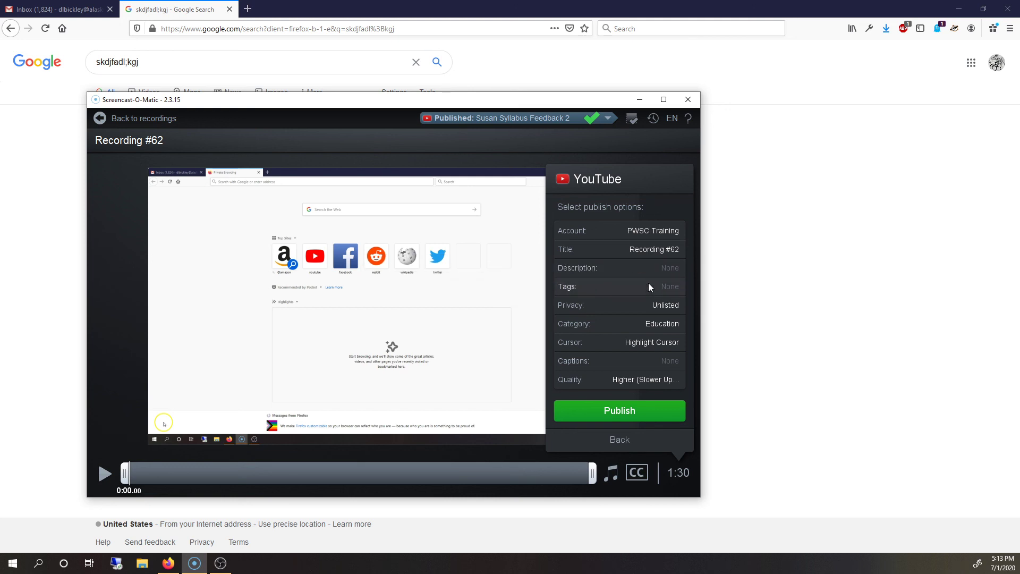
left_click(673, 308)
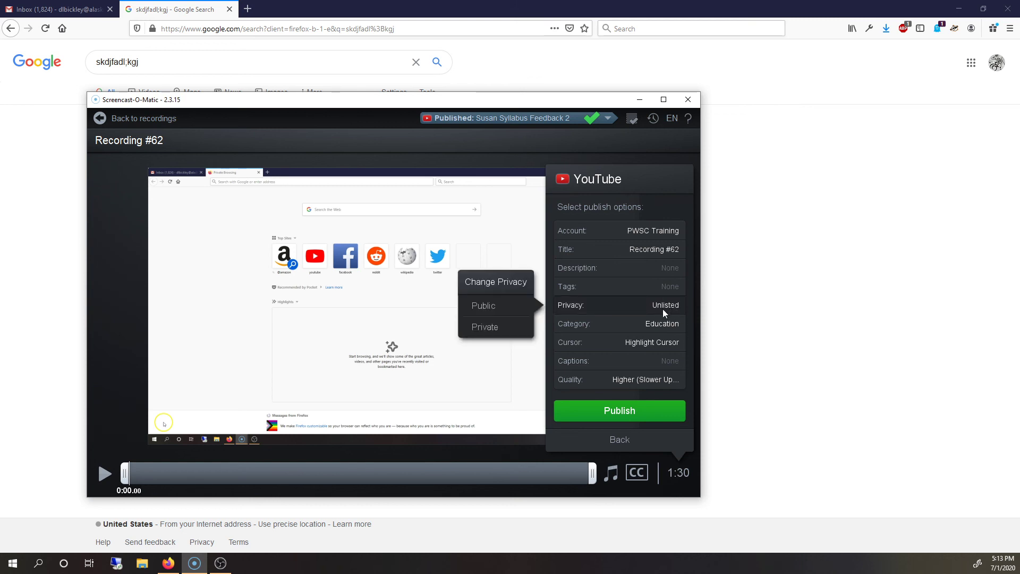
left_click(636, 308)
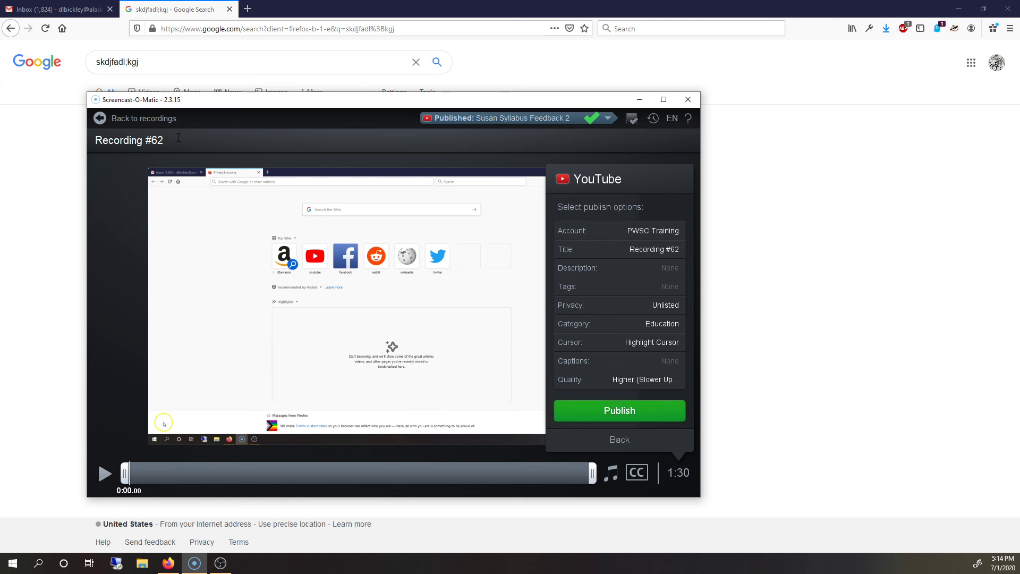
Step: Return to the recordings list and browse down through the older recordings to those from March
left_click(154, 118)
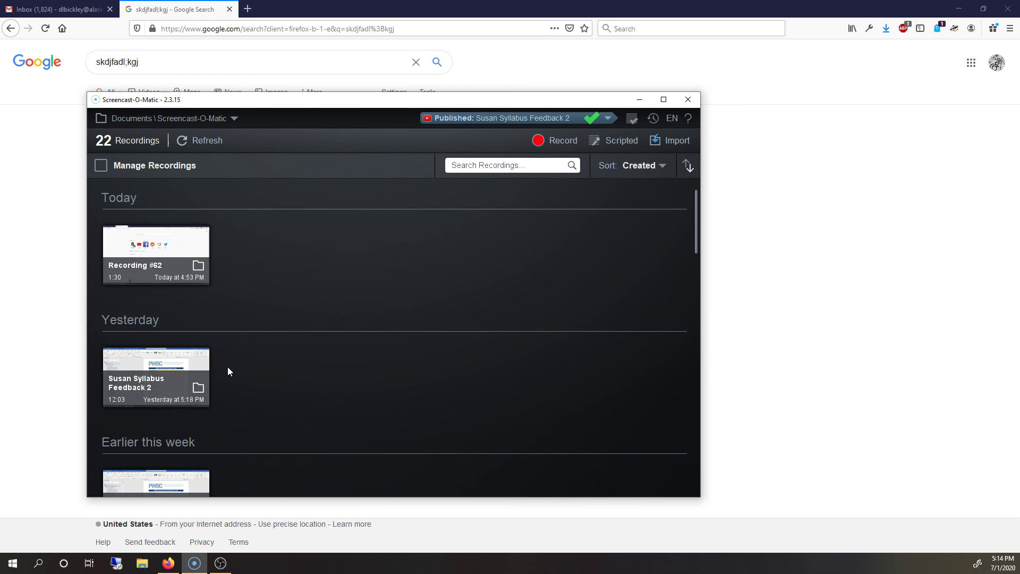
scroll(228, 368, "down", 3)
scroll(301, 382, "down", 6)
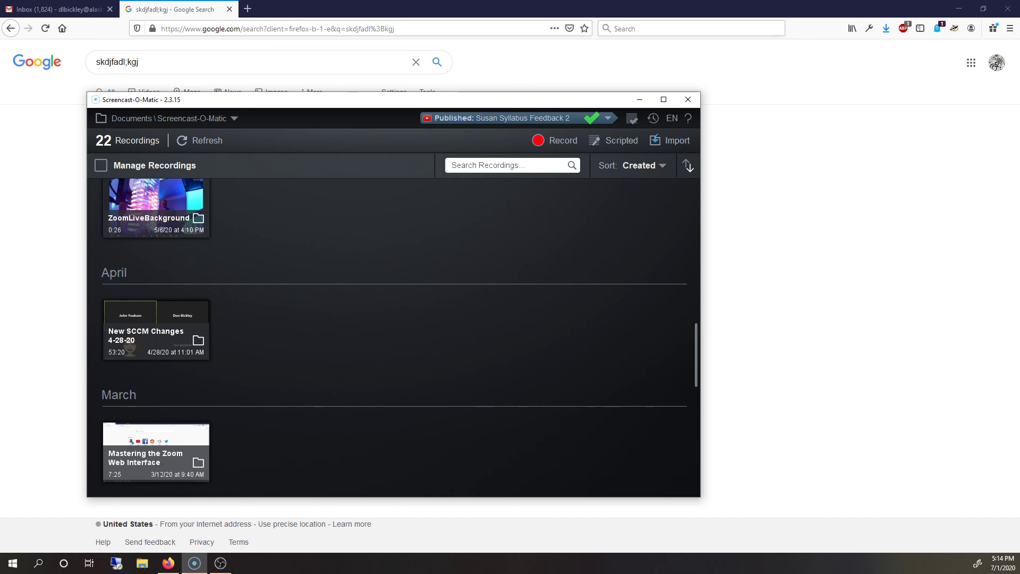
Step: Bring the OBS Studio window onto this screen to view its preview and recording controls, and move it back off the screen
left_click_drag(1019, 26, 717, 52)
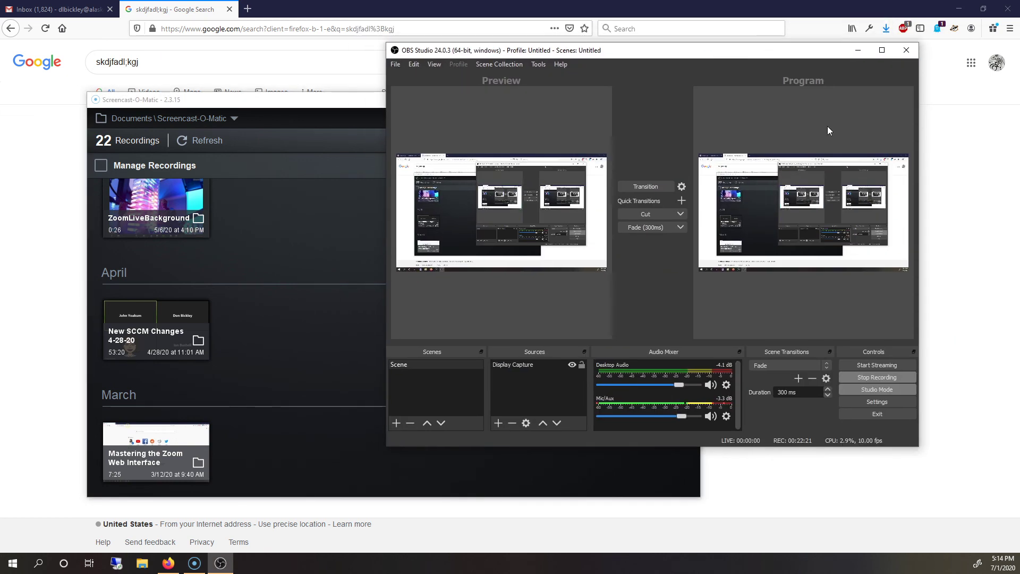
left_click(504, 220)
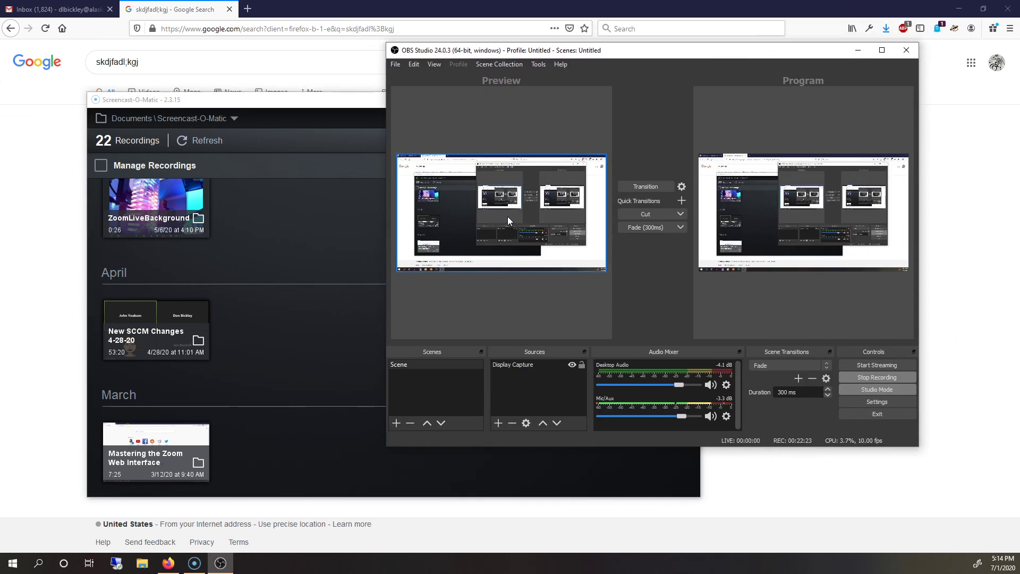
left_click(515, 152)
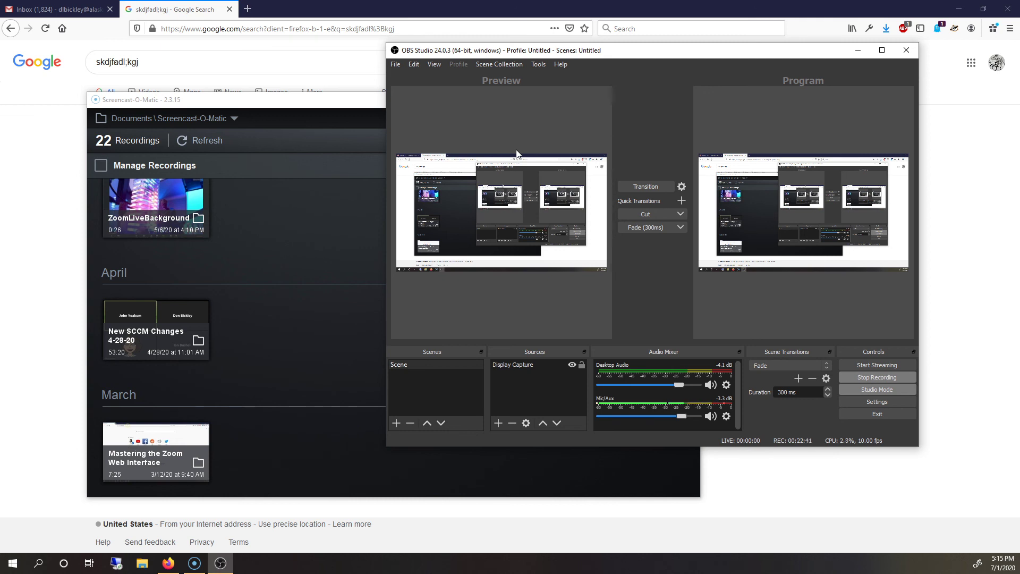
left_click_drag(633, 55, 1019, 88)
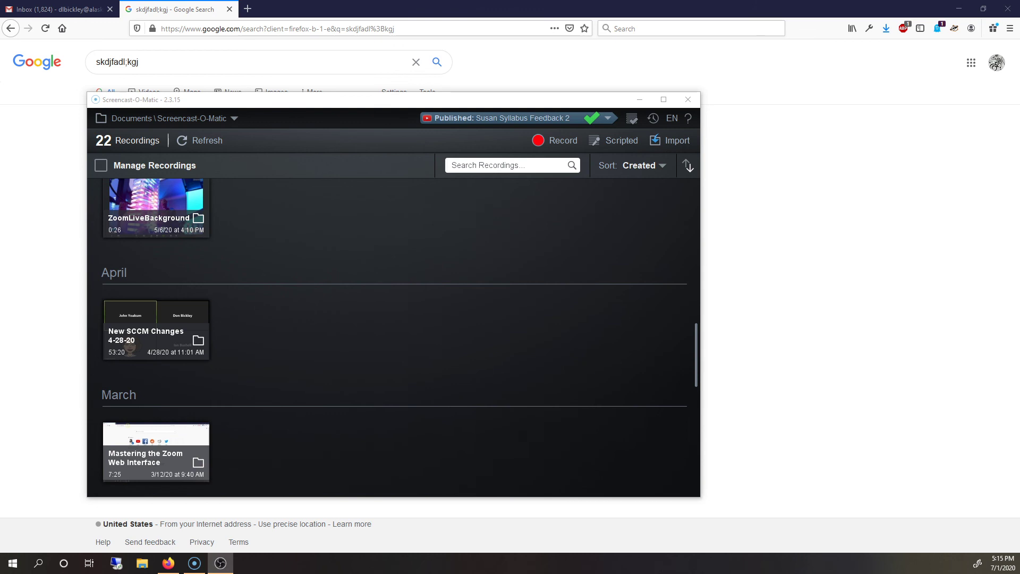